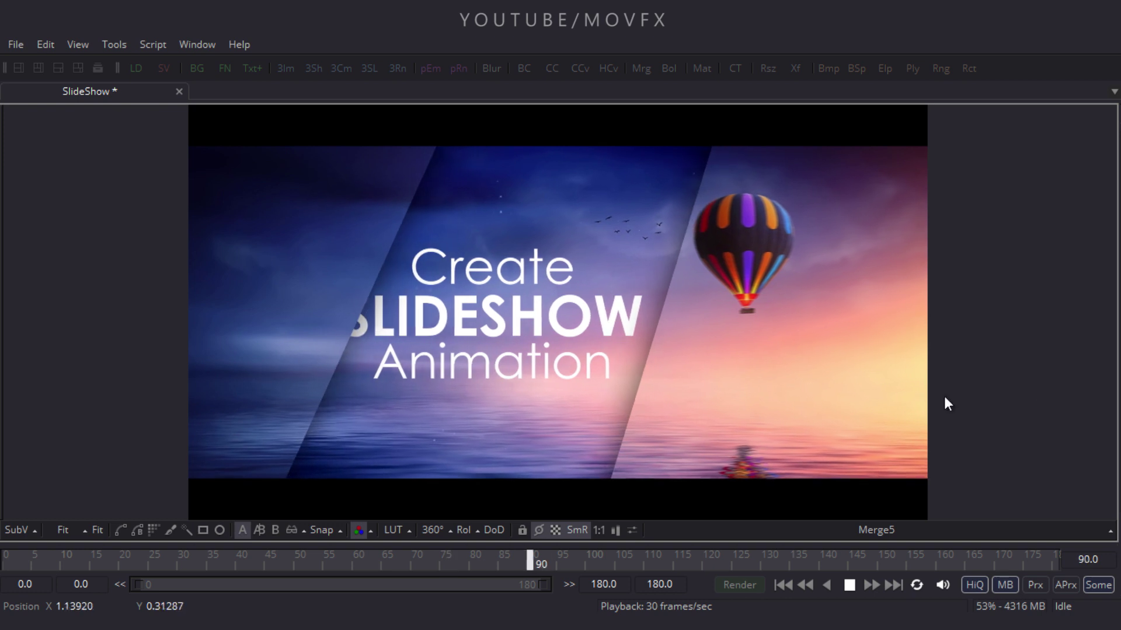
Step: Stop the playback of the SlideShow composition and create a new composition
left_click(850, 584)
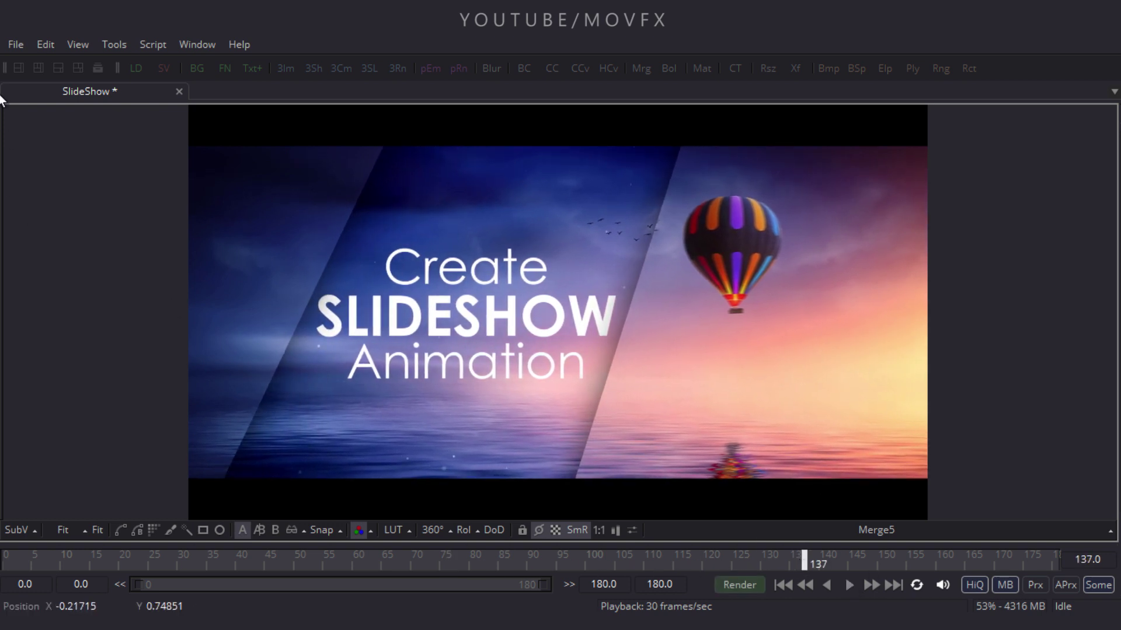
left_click(12, 42)
left_click(40, 80)
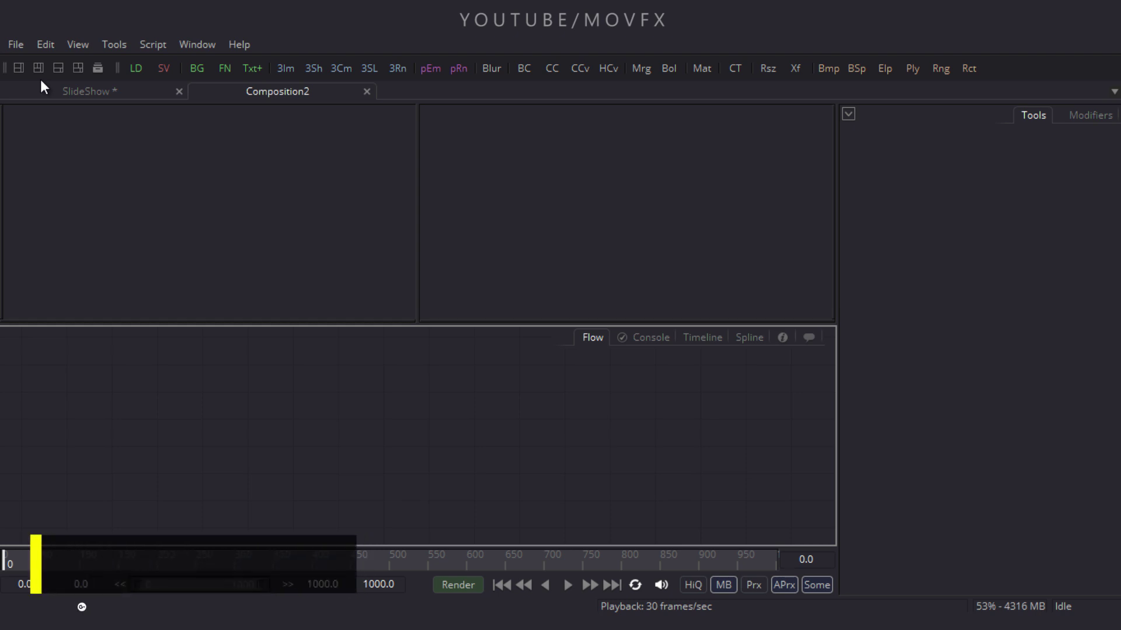
Step: Save the HDTV 1080 frame format at 1920 x 1080 and 30 frames/sec, and set the composition's end frame to 180
left_click(16, 45)
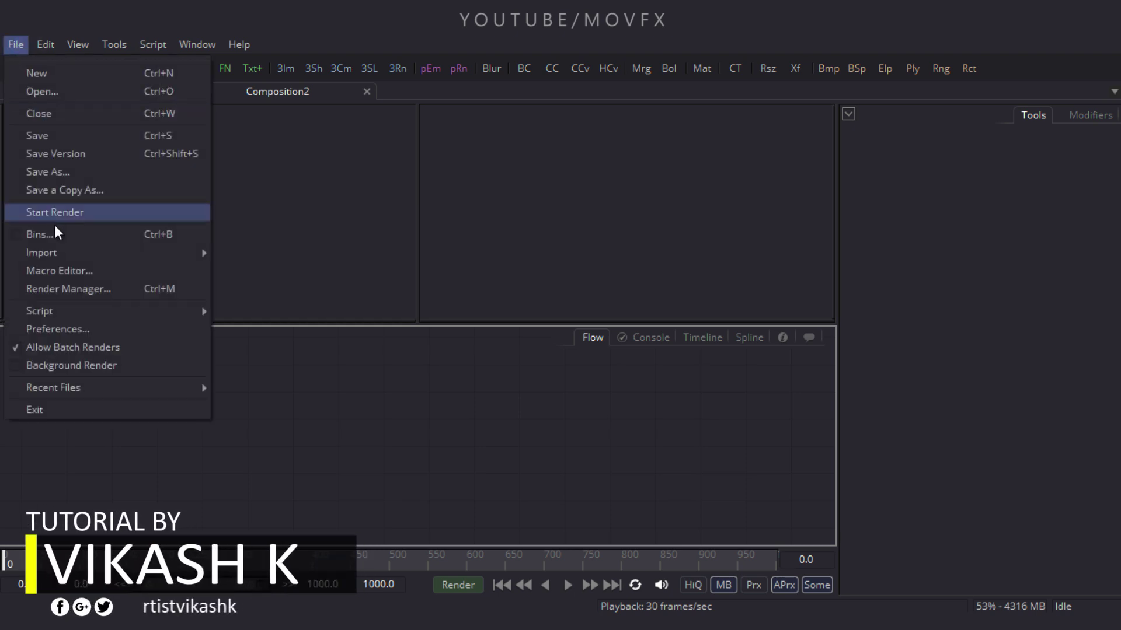
left_click(69, 329)
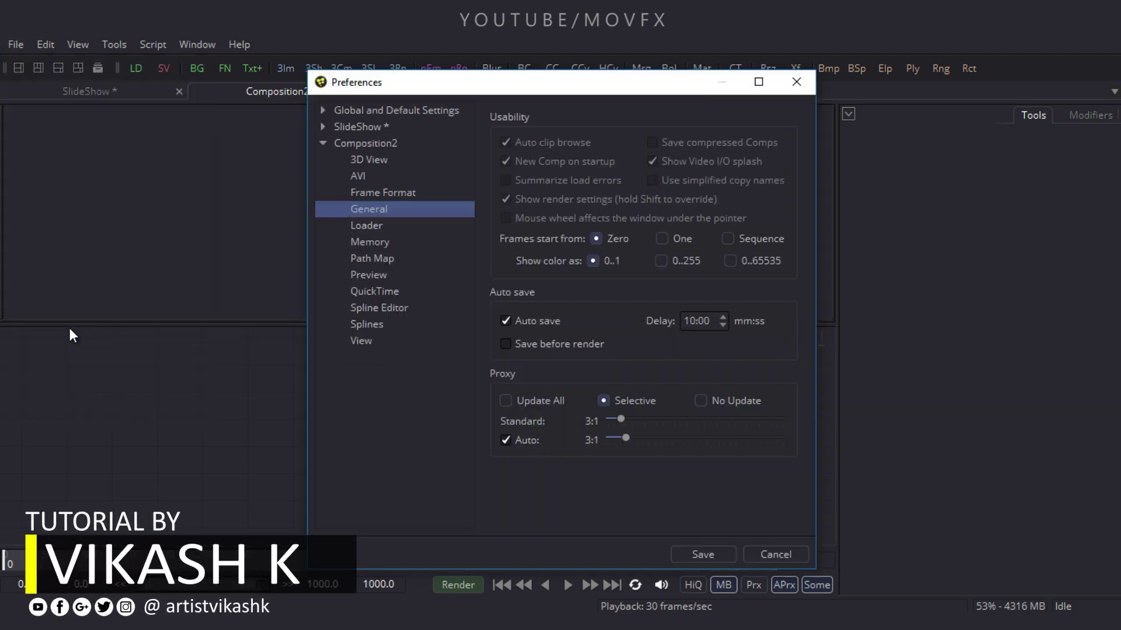
left_click(395, 197)
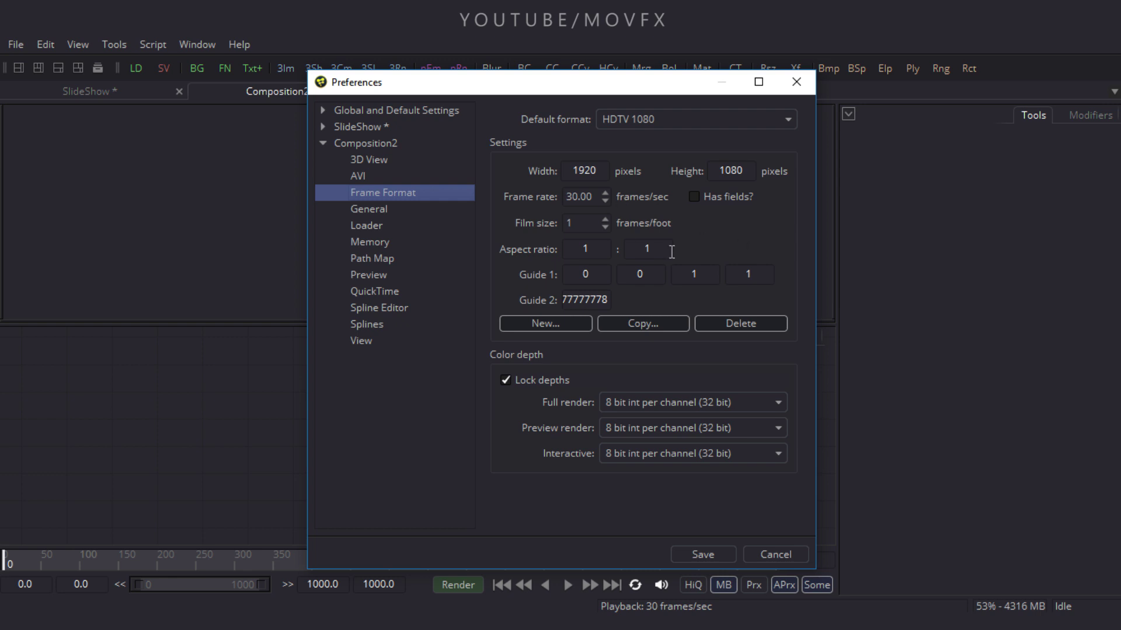
left_click(703, 553)
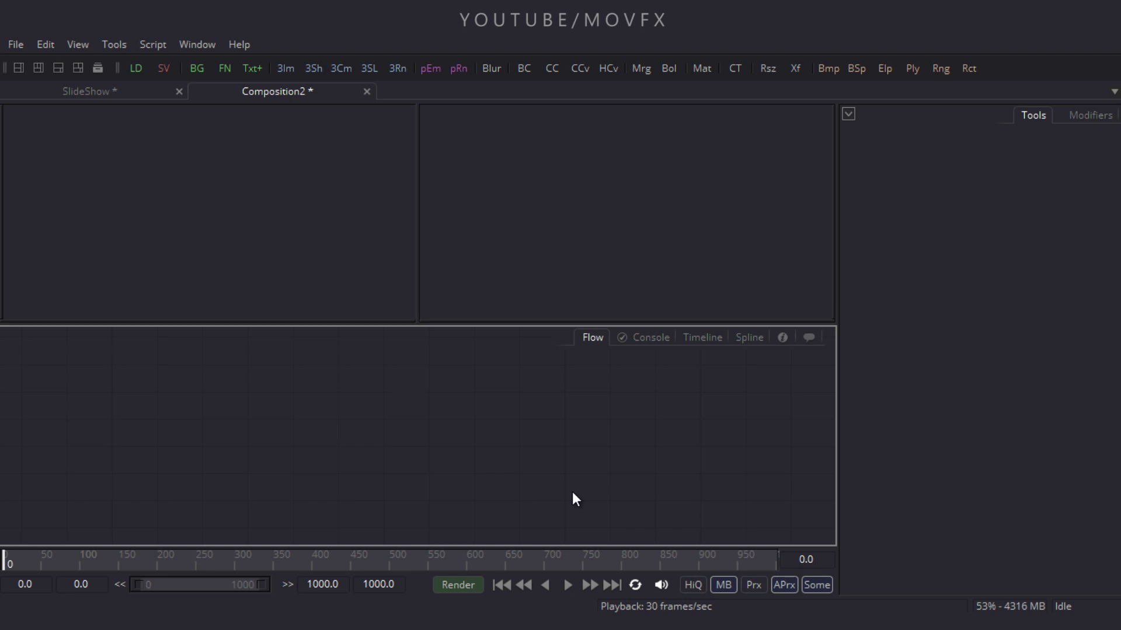
left_click(400, 585)
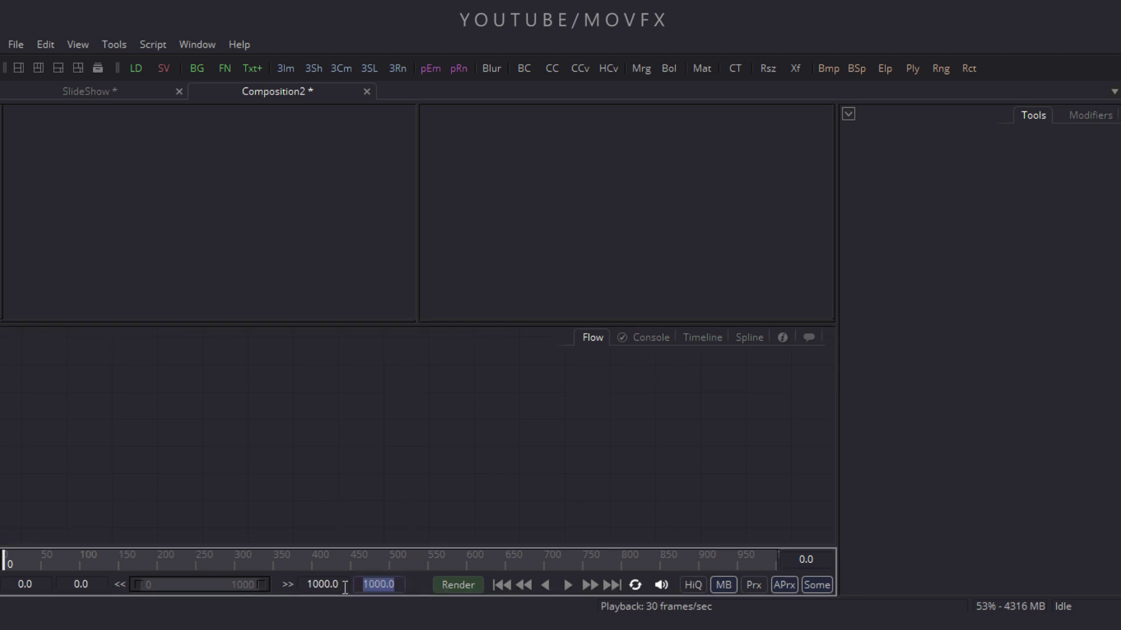
key("Return")
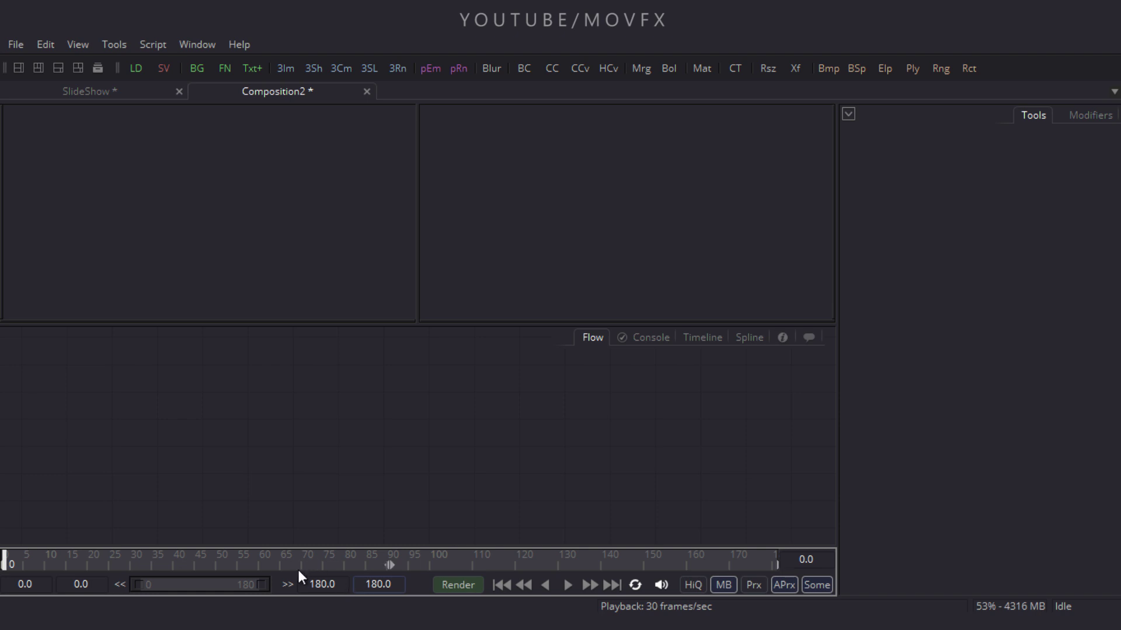
Step: Import the hot-air-balloon image from the Slide_show folder into the flow as a loader node
mouse_move(264, 624)
left_click(196, 545)
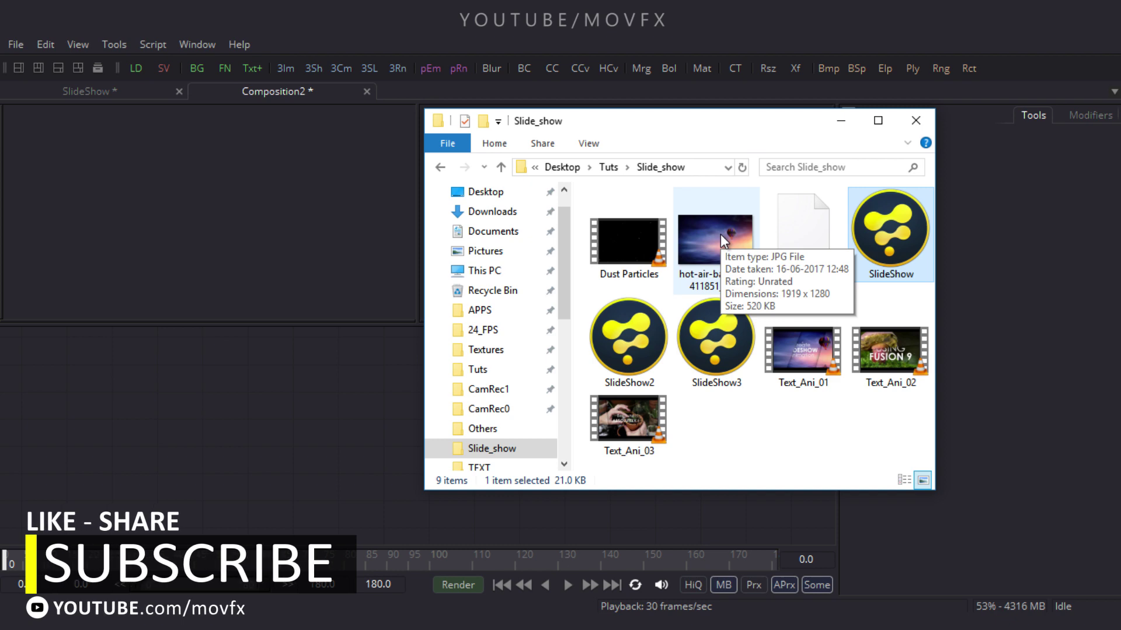
left_click_drag(713, 236, 250, 401)
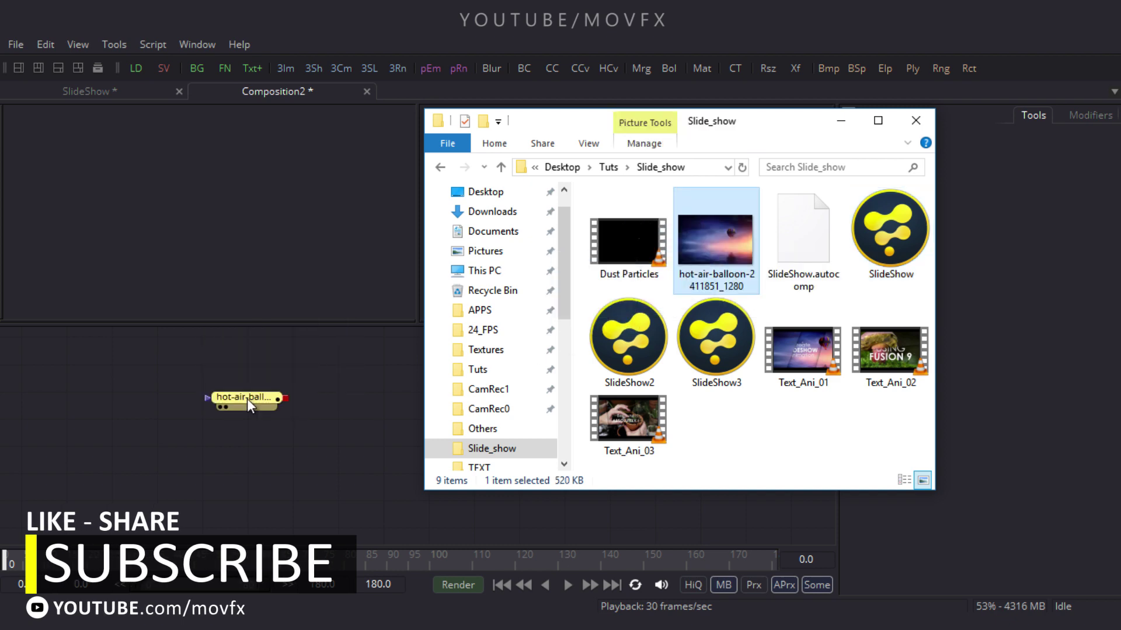
left_click(841, 121)
Step: Rename the balloon loader node as Image
left_click_drag(194, 365, 308, 436)
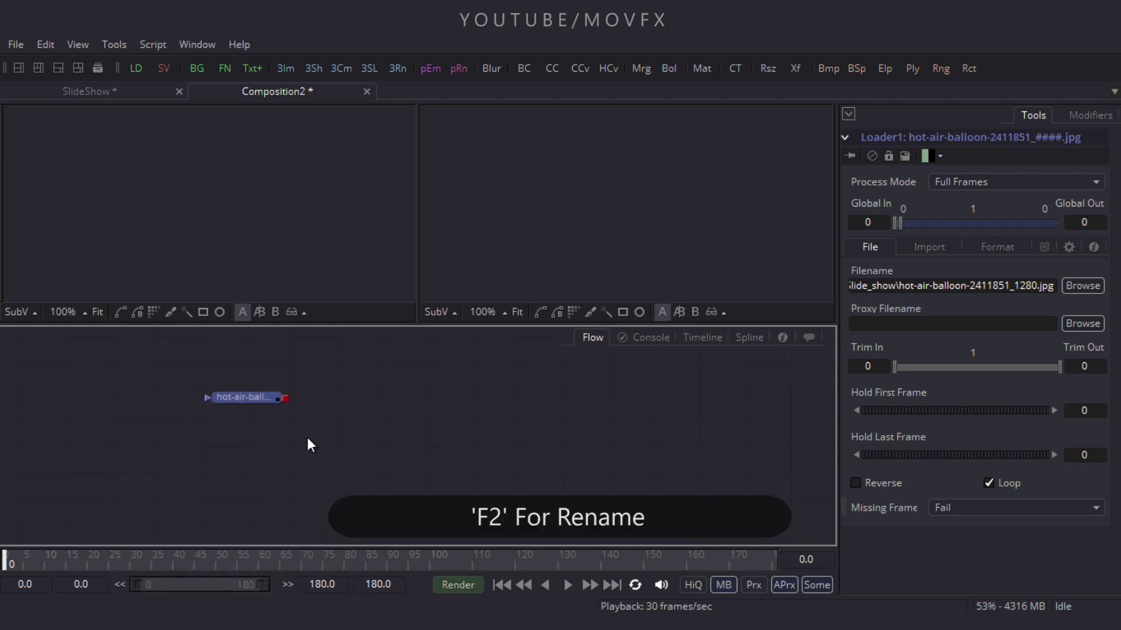
key("F2")
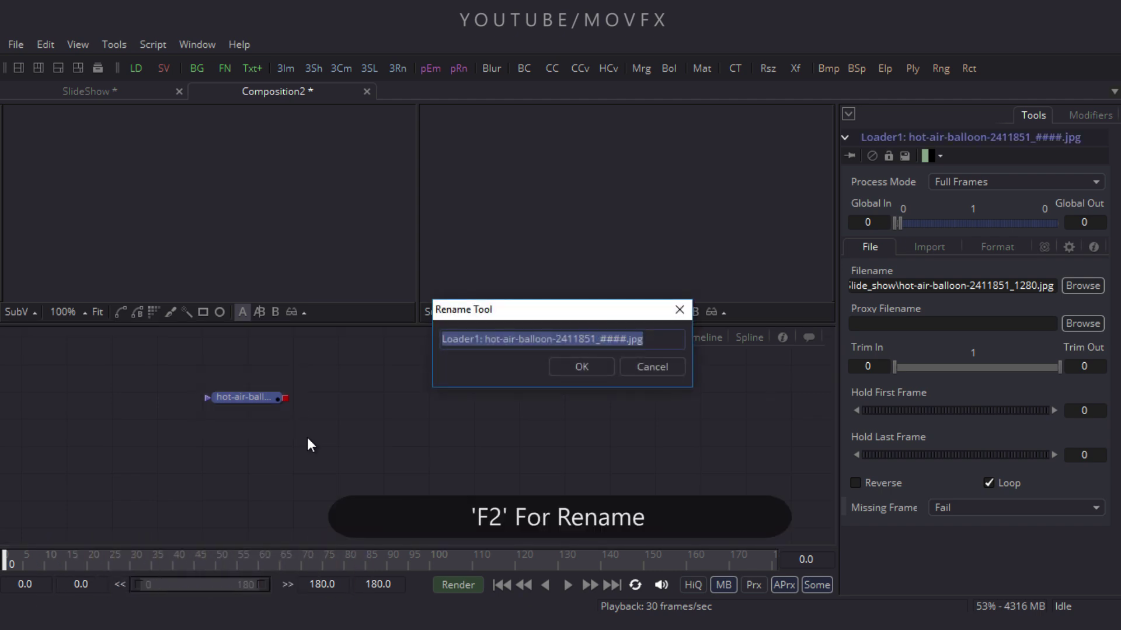
key("BackSpace")
type("Image")
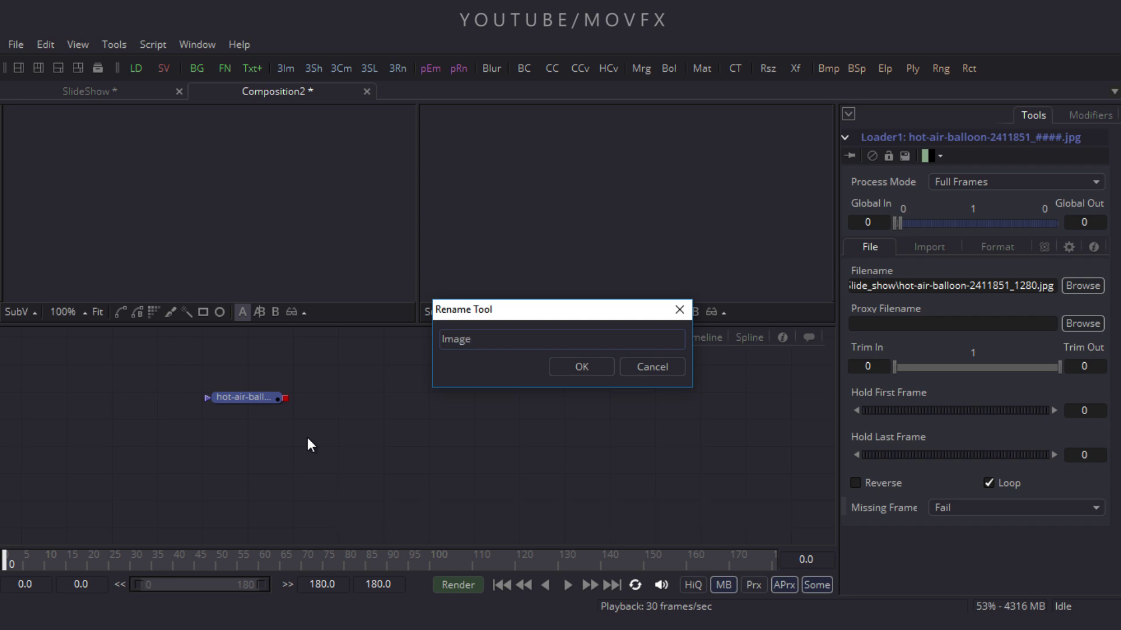
key("Return")
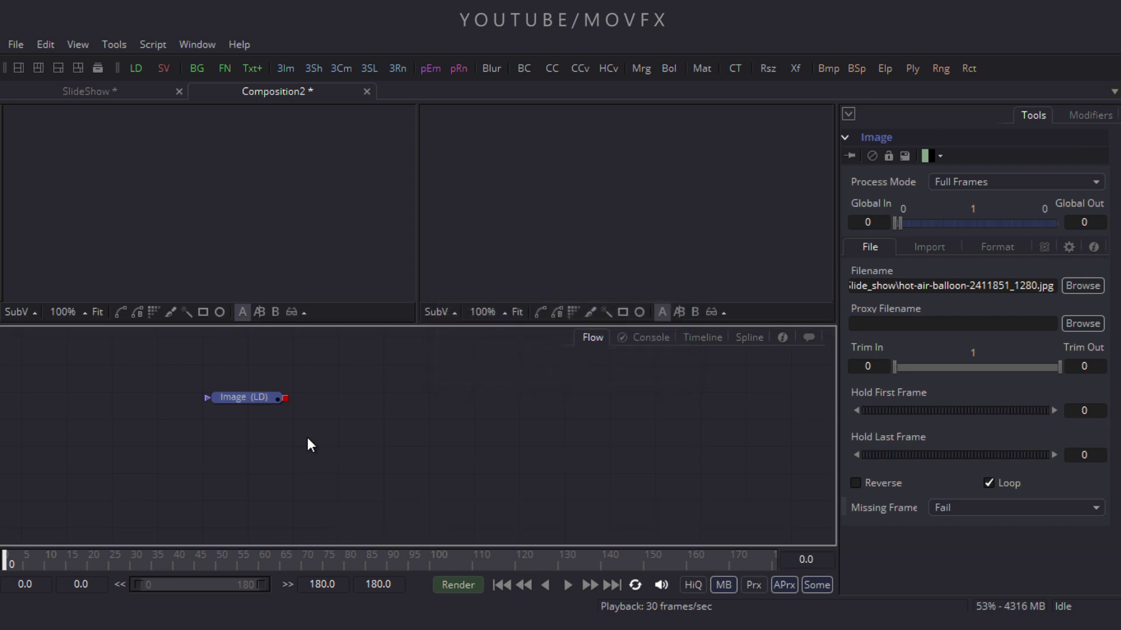
Step: Set the flow's tool arrangement to snap nodes to the grid
right_click(313, 438)
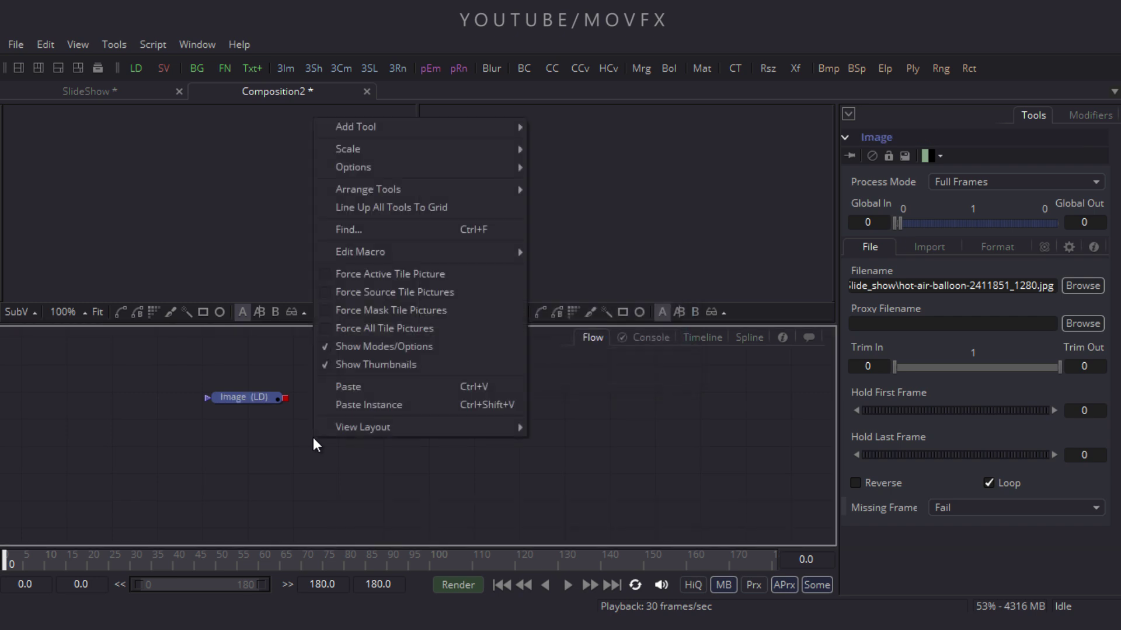
mouse_move(423, 201)
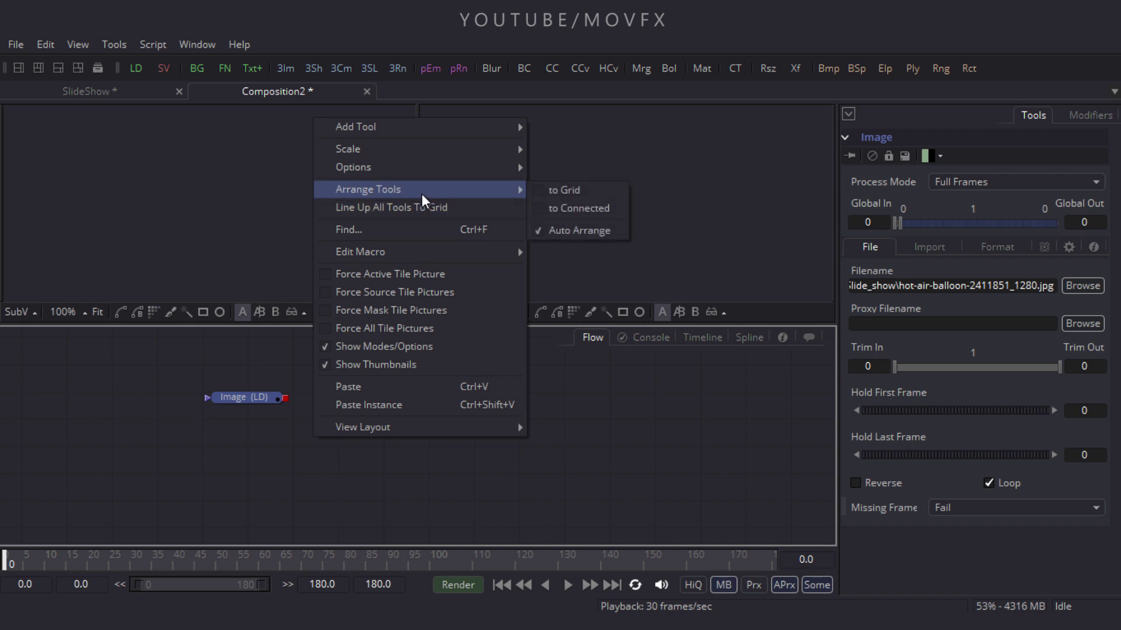
left_click(566, 189)
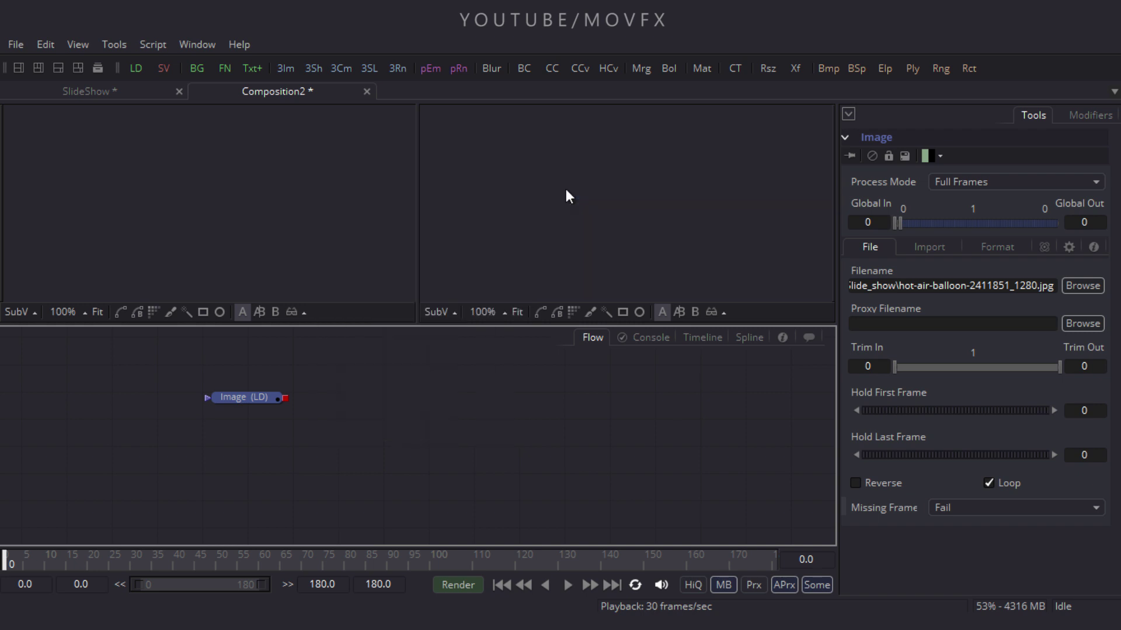
Step: Display the Image node fitted in the viewer, switch to a single-view layout and enlarge the view area
left_click_drag(247, 397, 200, 261)
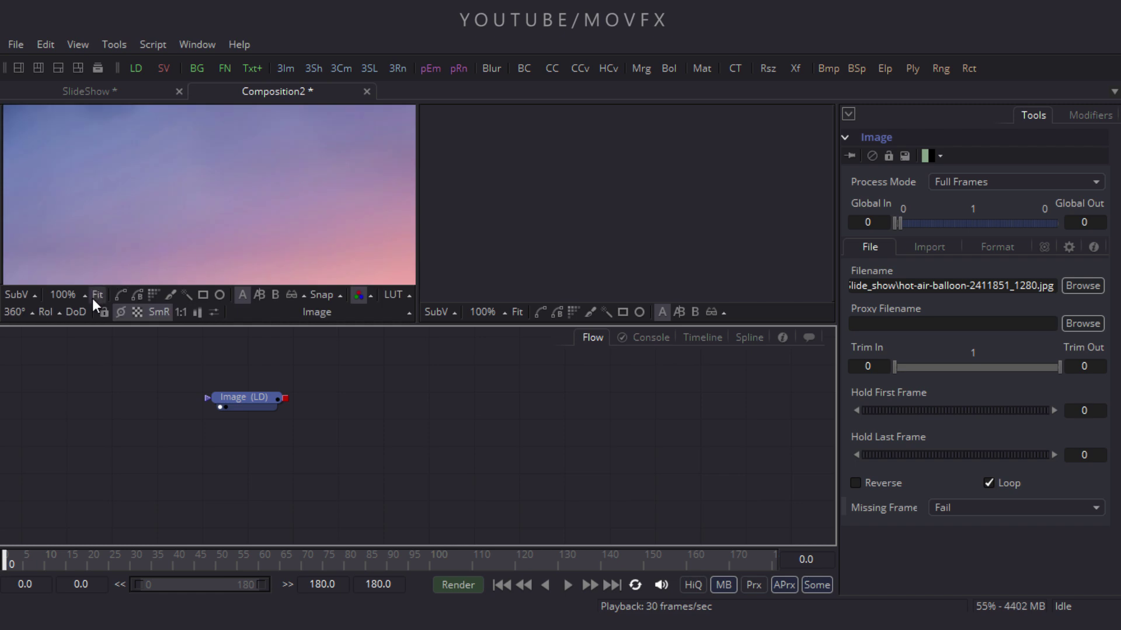
left_click(97, 295)
left_click(16, 66)
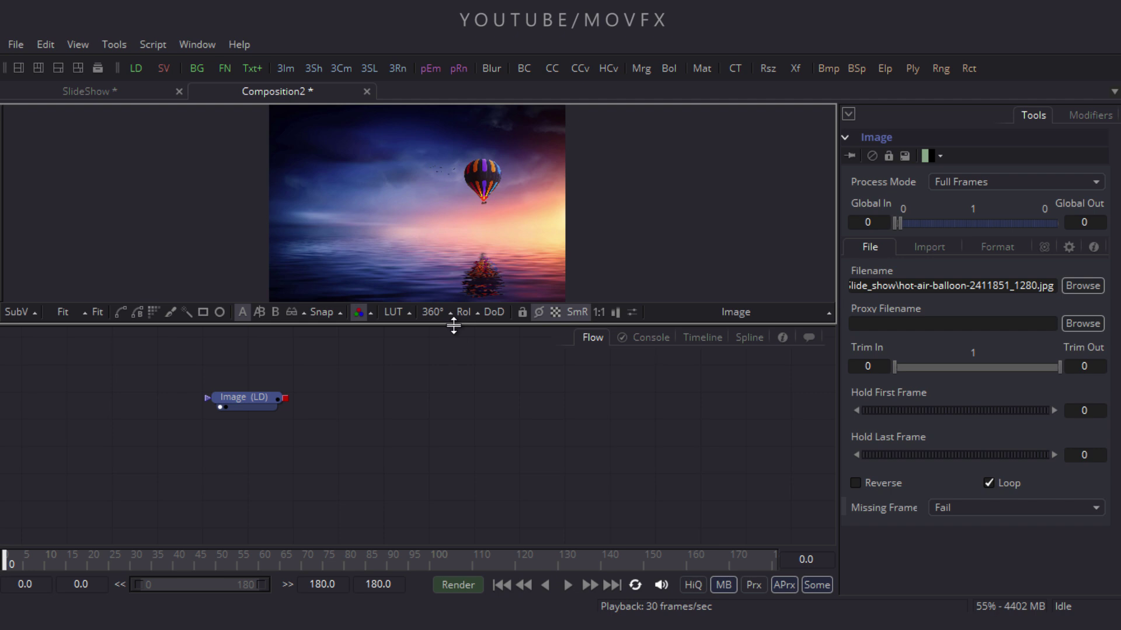
left_click_drag(453, 327, 456, 423)
Step: Add a Crop node after the Image loader and enable Keep Centered on it
left_click_drag(234, 494, 116, 495)
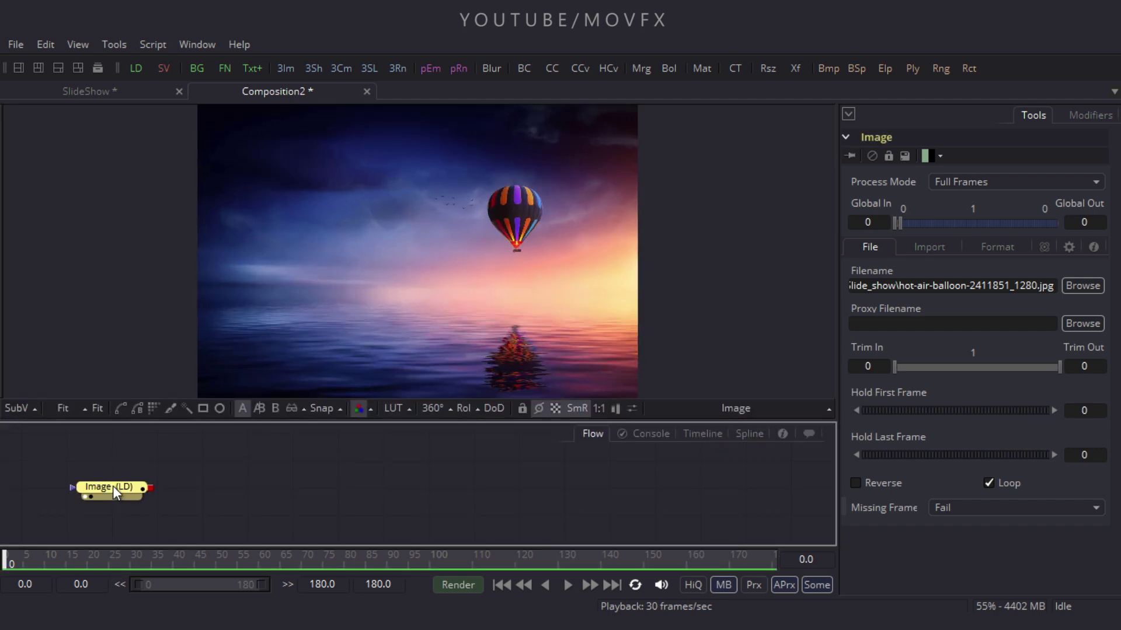
key("shift+space")
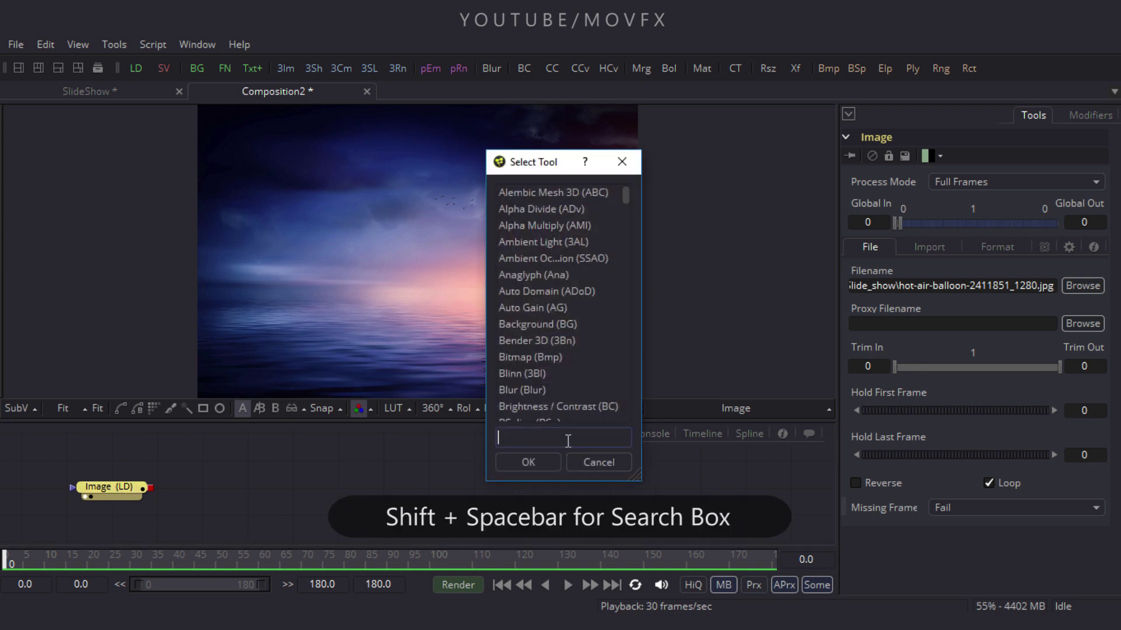
type("crop")
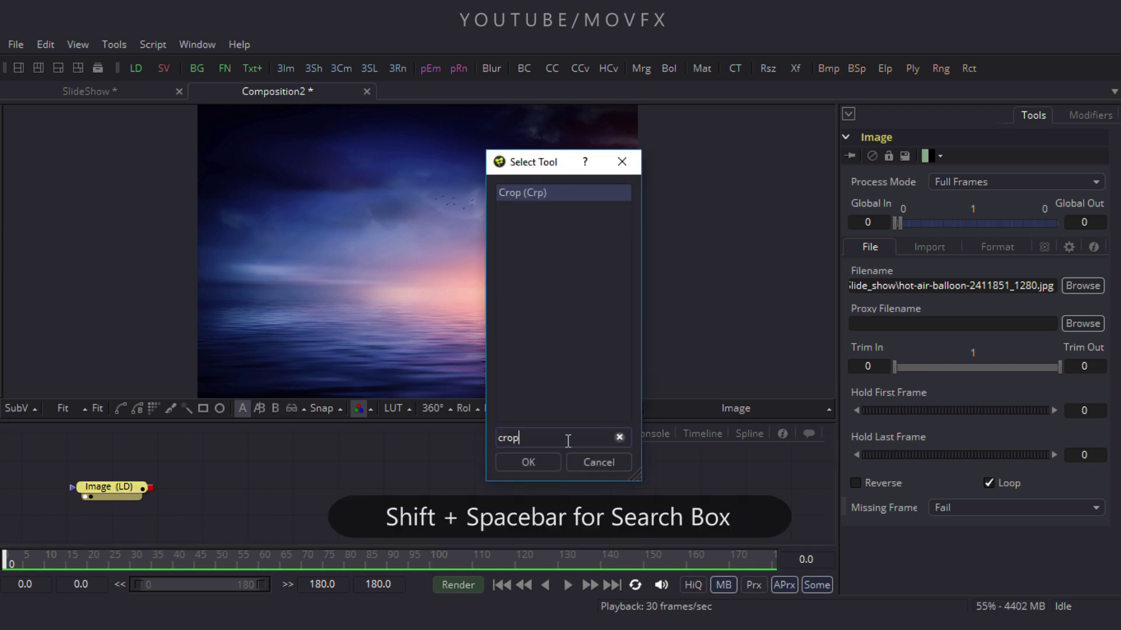
left_click(537, 464)
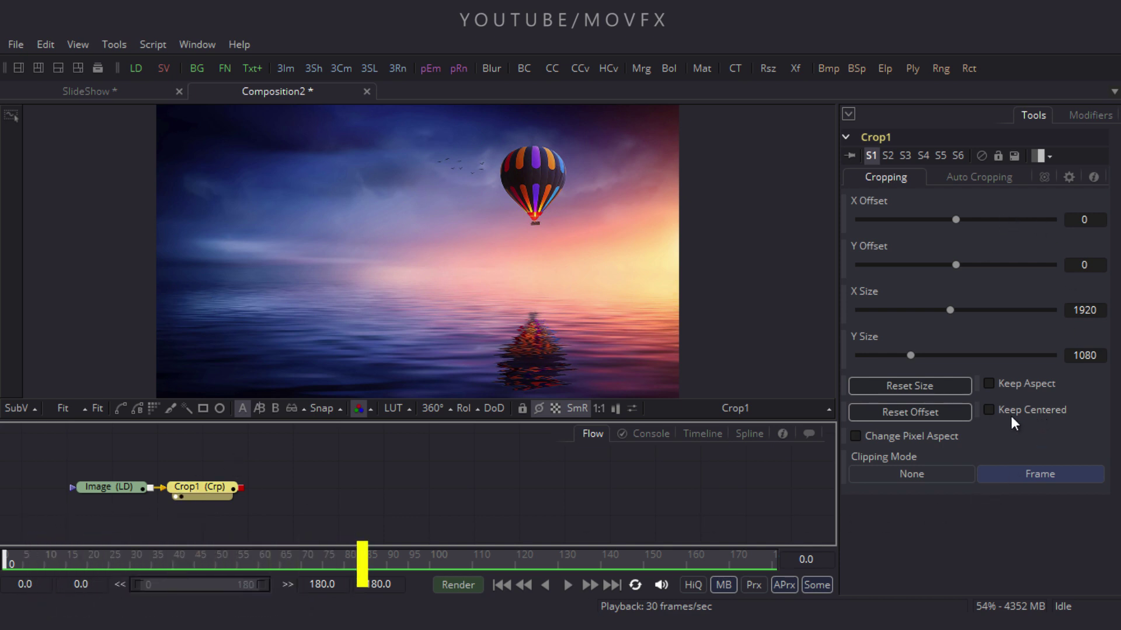
left_click(1044, 410)
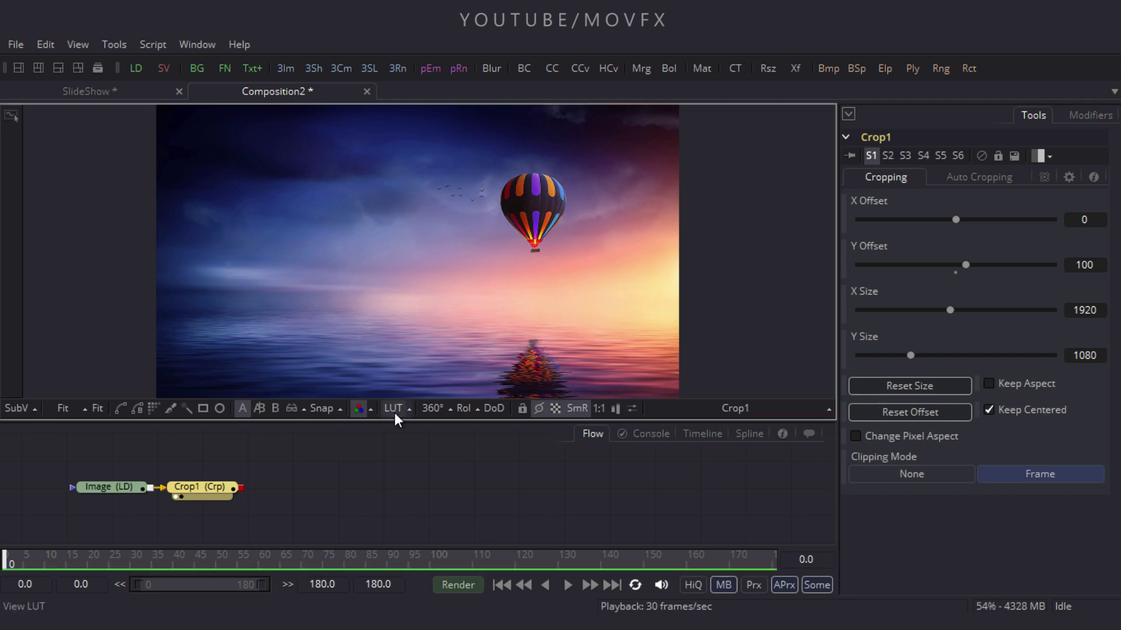
Step: Add a Transform node after the Crop node and show it in the viewer
left_click_drag(400, 421, 391, 394)
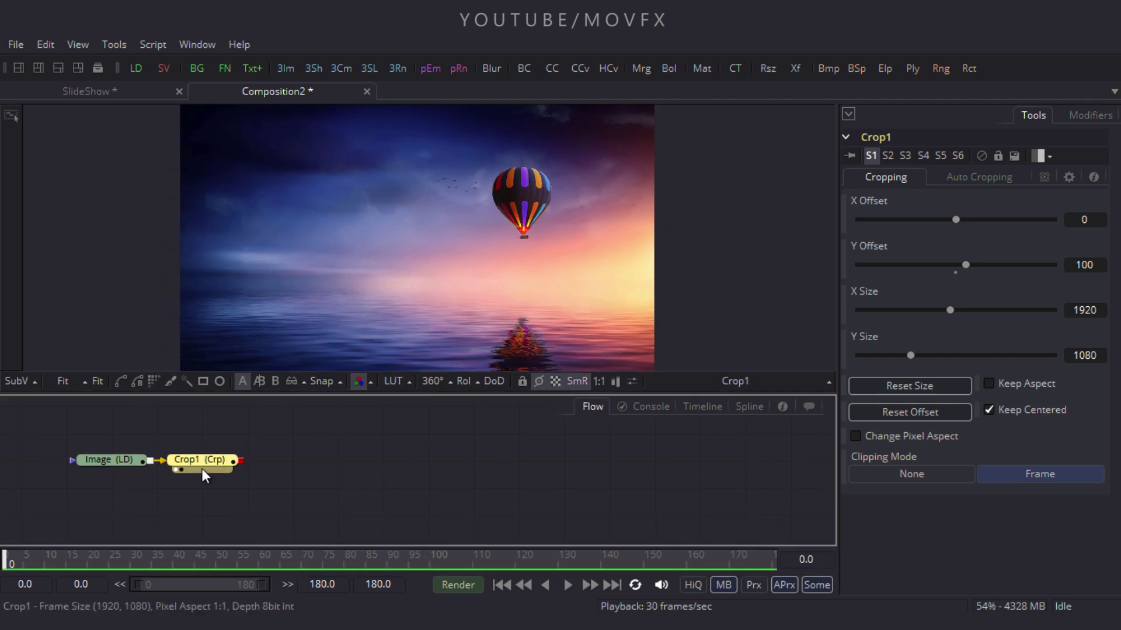
left_click(798, 74)
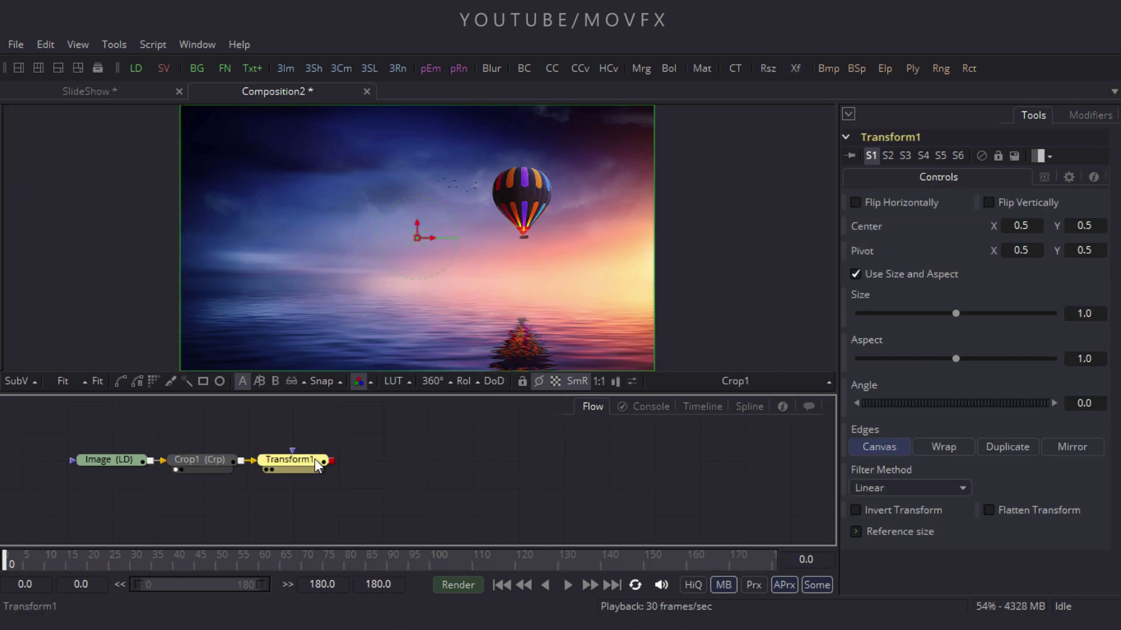
left_click_drag(287, 462, 288, 220)
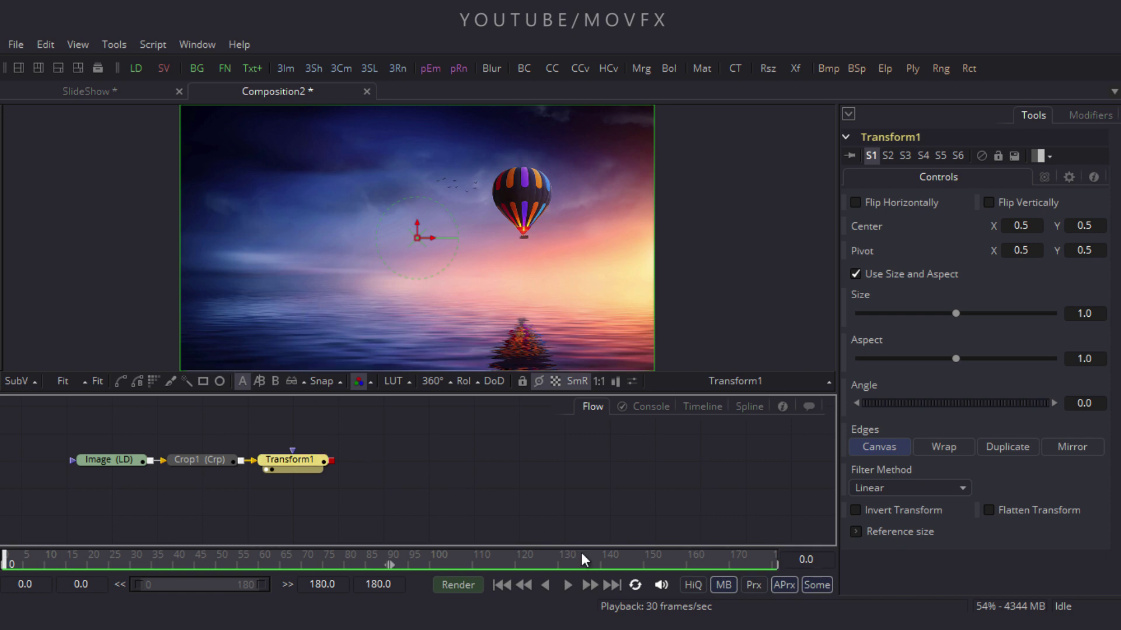
Step: At frame 160, animate the Transform node's Size and Center with keyframes
left_click_drag(582, 552, 690, 569)
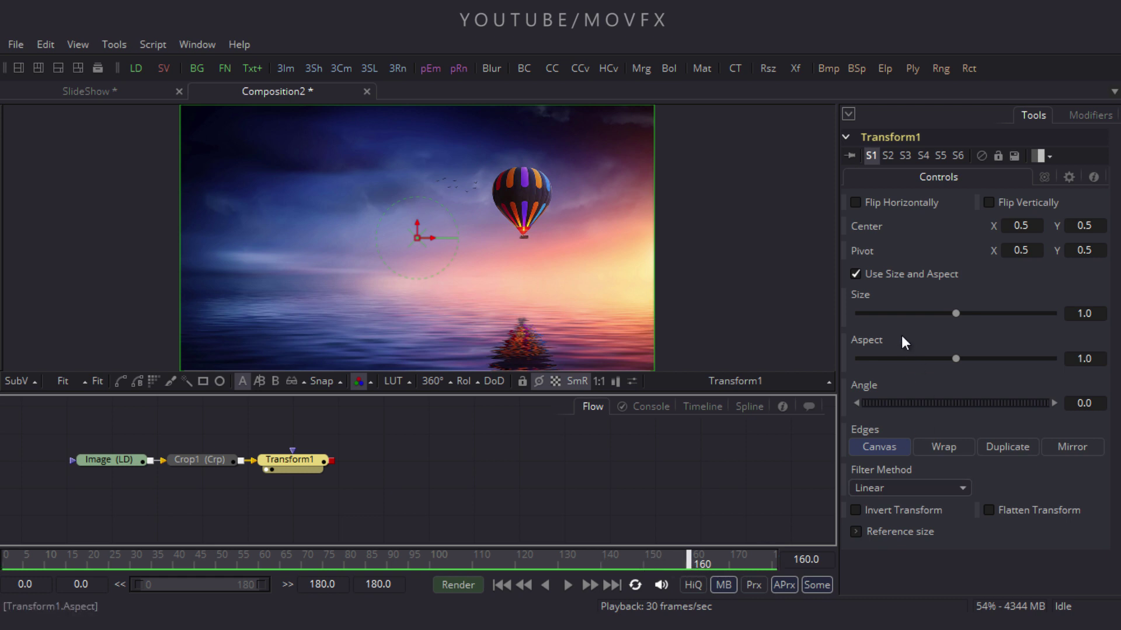
right_click(859, 297)
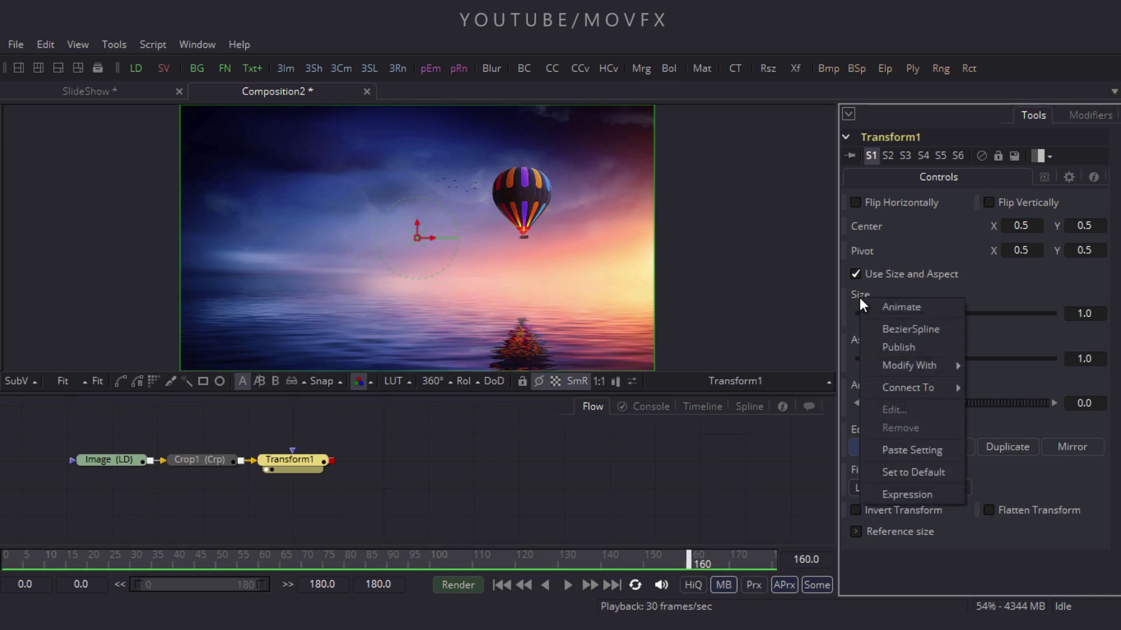
left_click(897, 308)
right_click(871, 226)
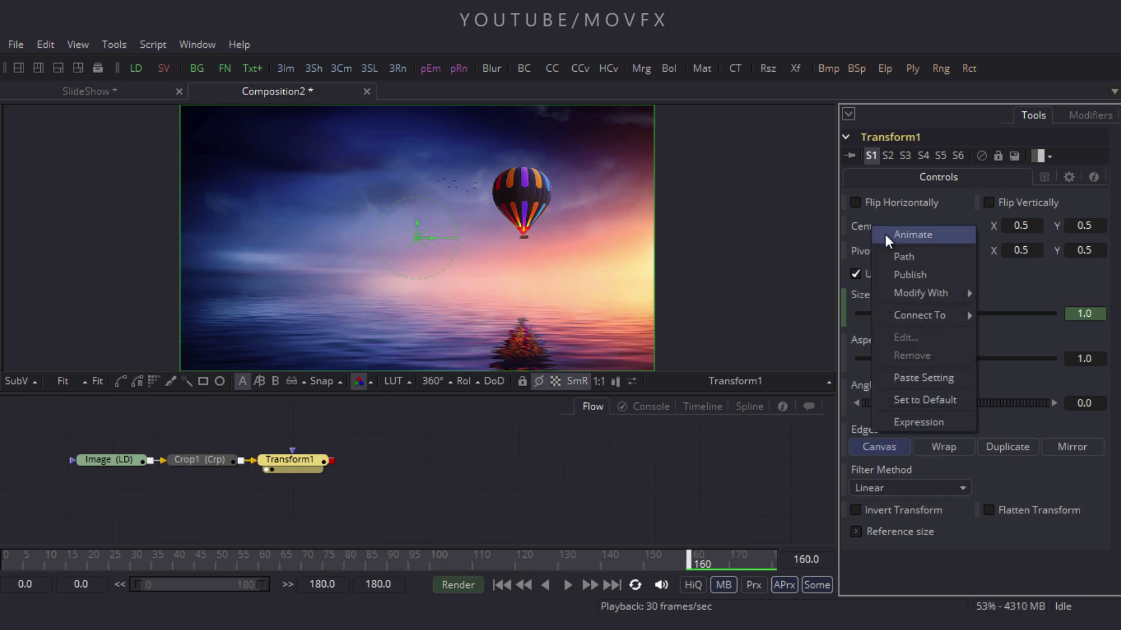
left_click(885, 234)
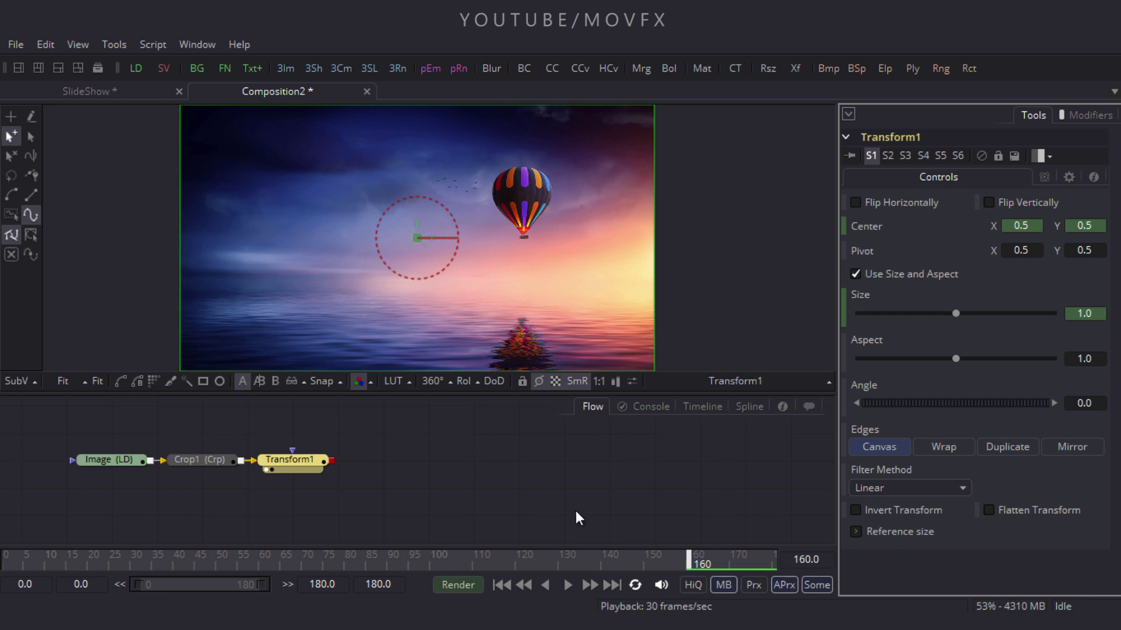
Step: At frame 0, keyframe the Transform's Size at 1.25 and shift its Center horizontally to X about 0.615
left_click_drag(538, 559, 2, 566)
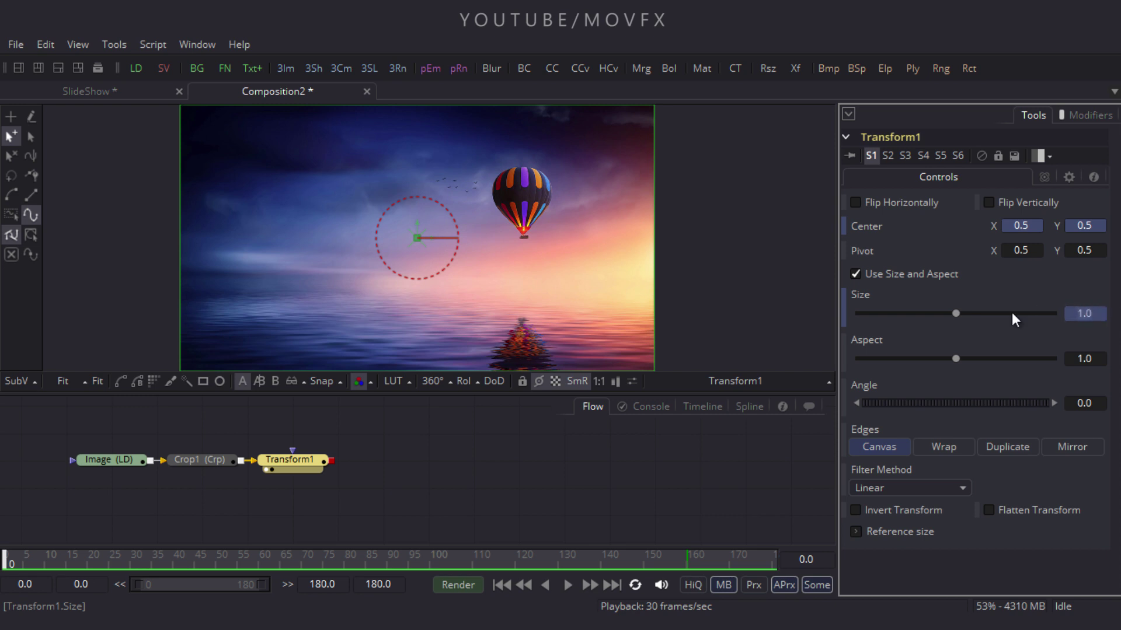
type("1.25")
key("Tab")
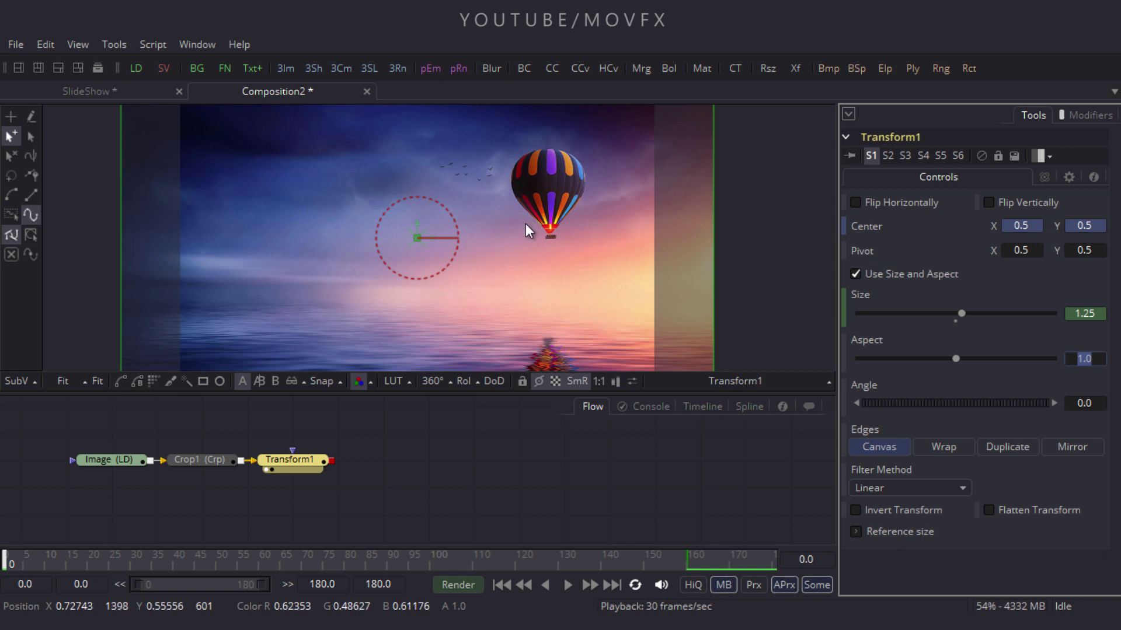
scroll(527, 225, "down", 2)
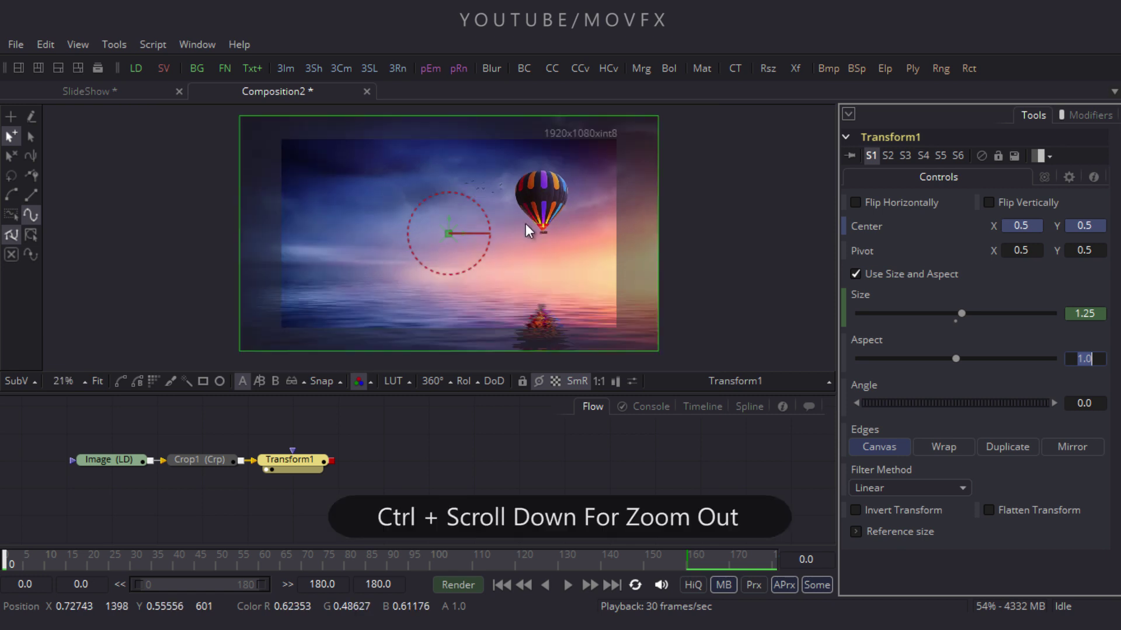
left_click_drag(456, 234, 497, 235)
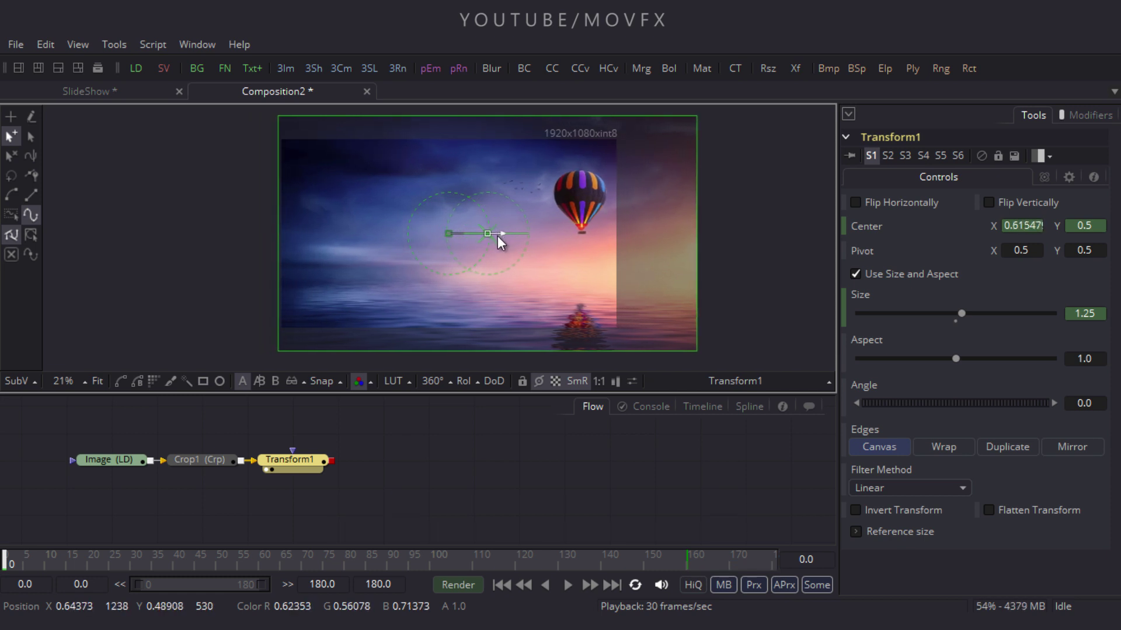
Step: Scrub the timeline to frame 44 to preview the Transform animation and fit the image in the viewer
left_click(426, 435)
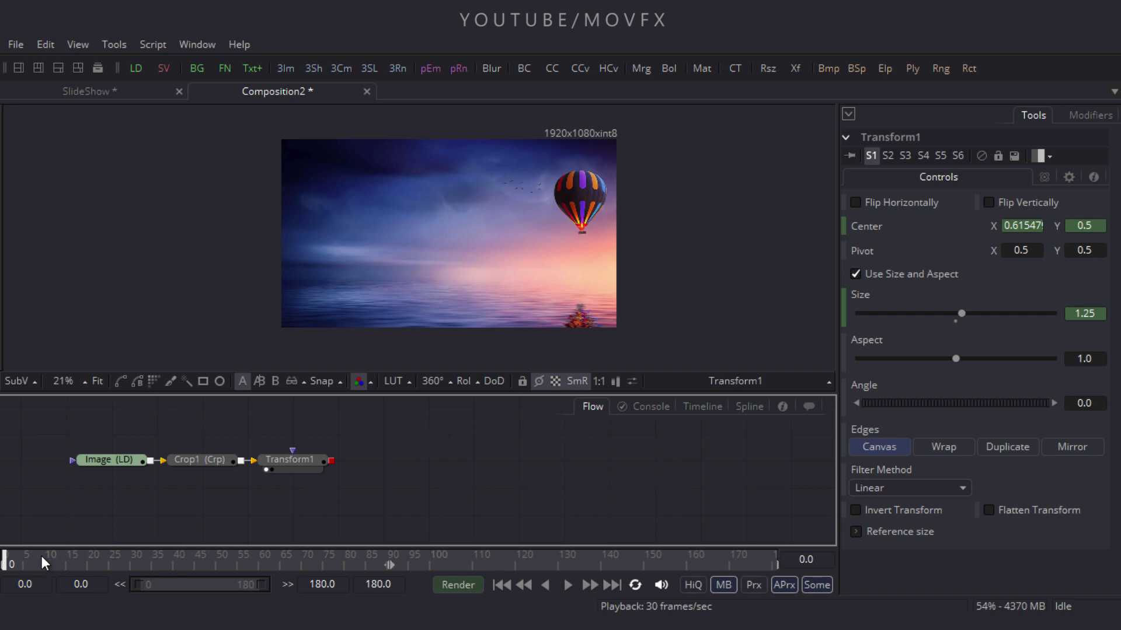
left_click_drag(33, 557, 195, 552)
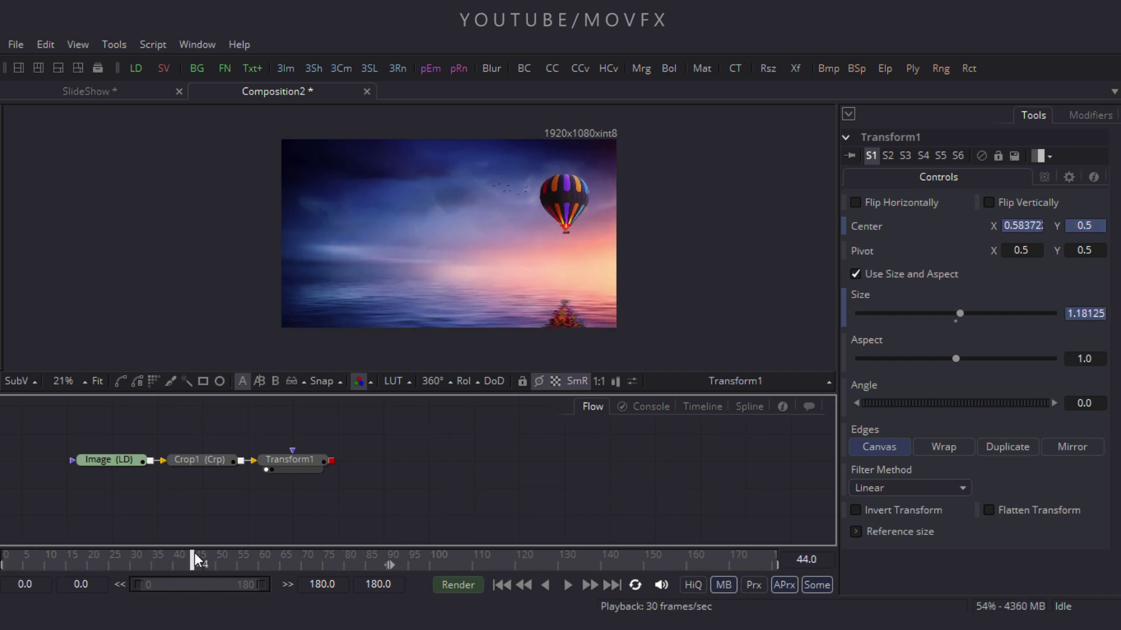
left_click(97, 381)
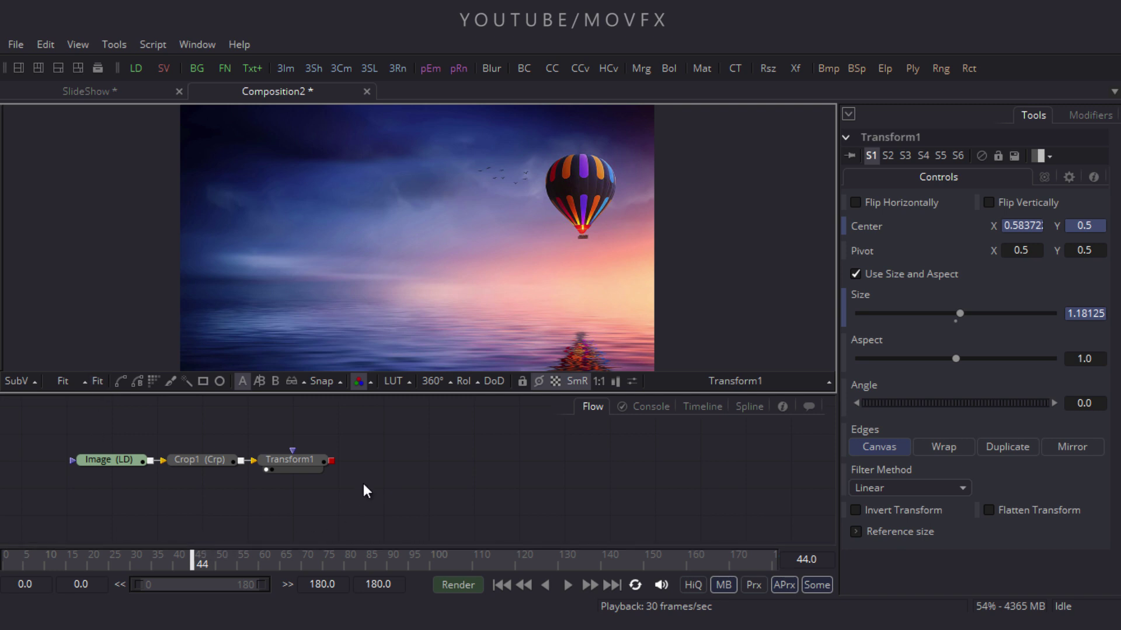
Step: Add a Color Corrector node after the Transform node and show it in the viewer
left_click(301, 462)
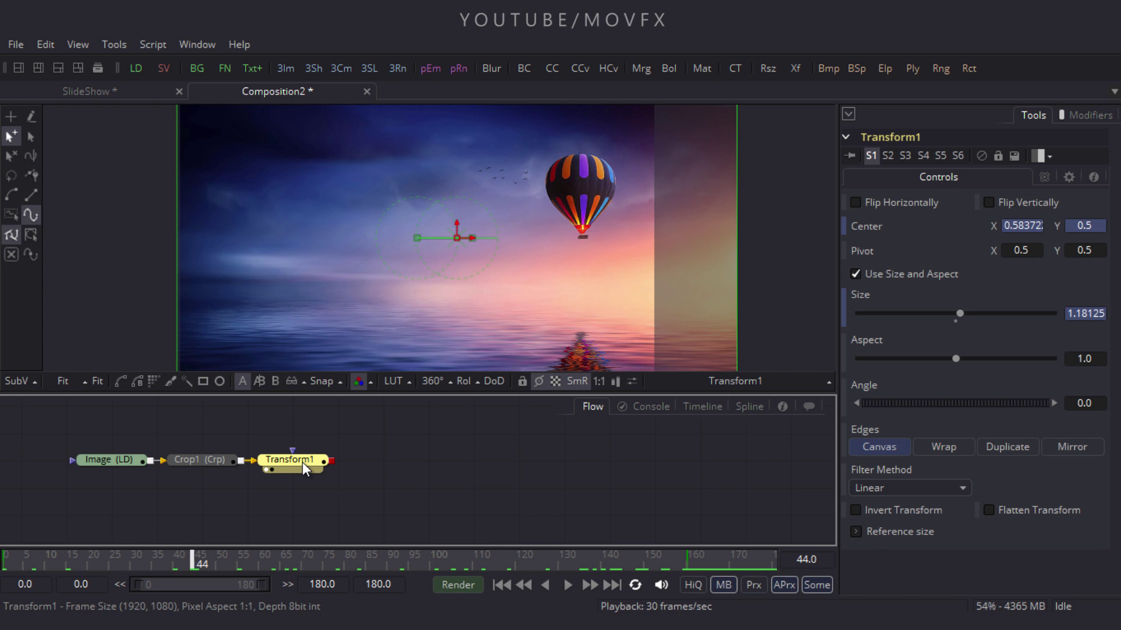
left_click(118, 53)
mouse_move(130, 112)
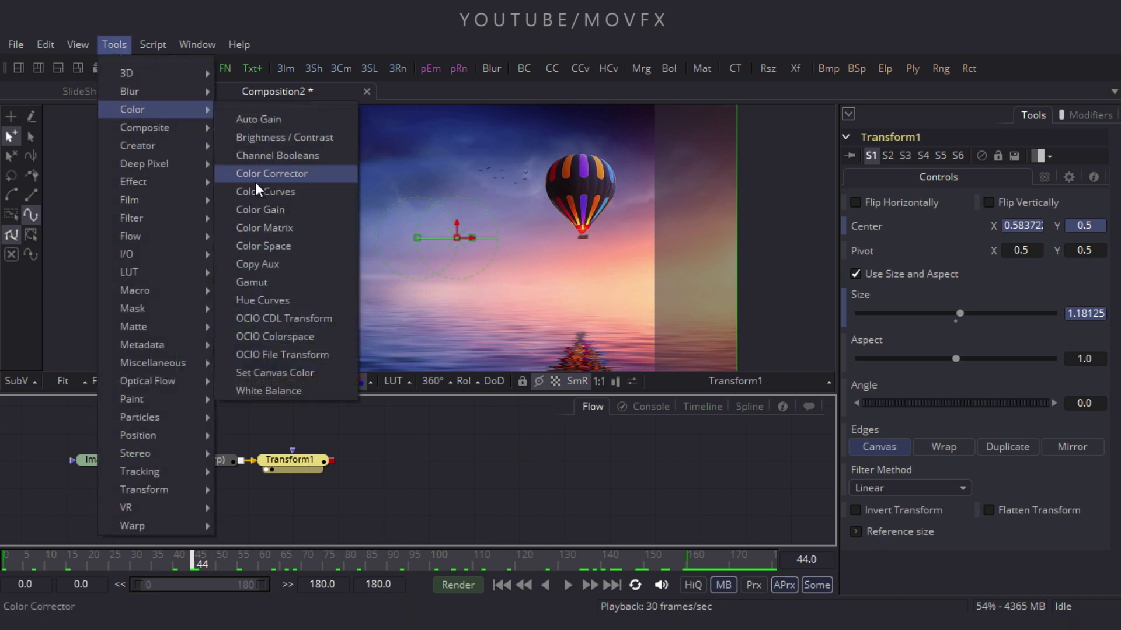
left_click(303, 176)
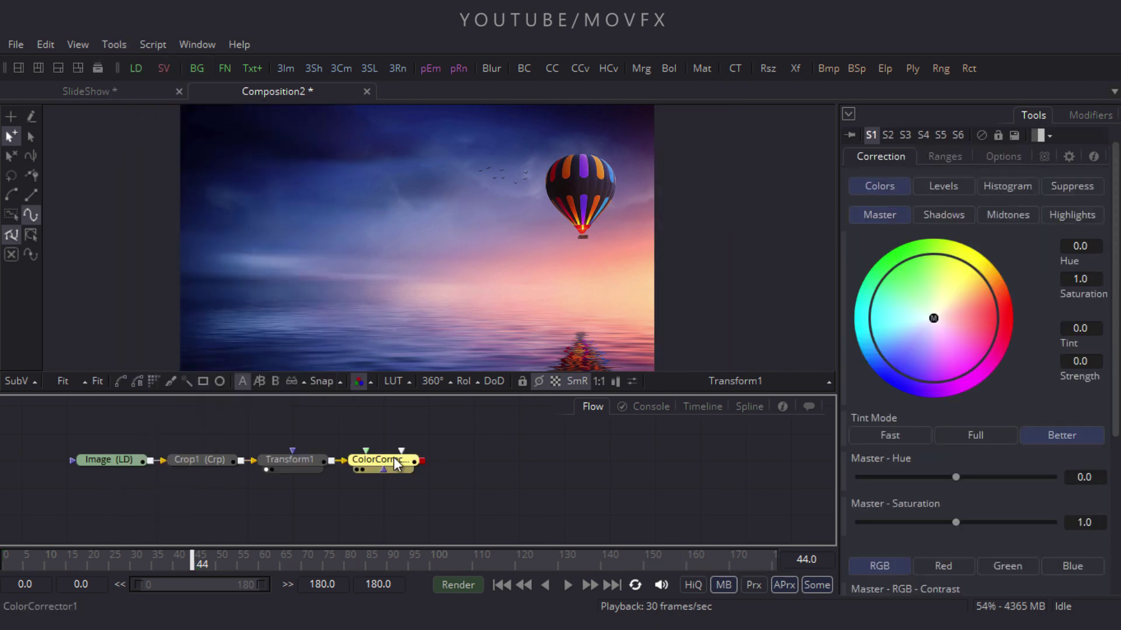
left_click_drag(385, 459, 385, 301)
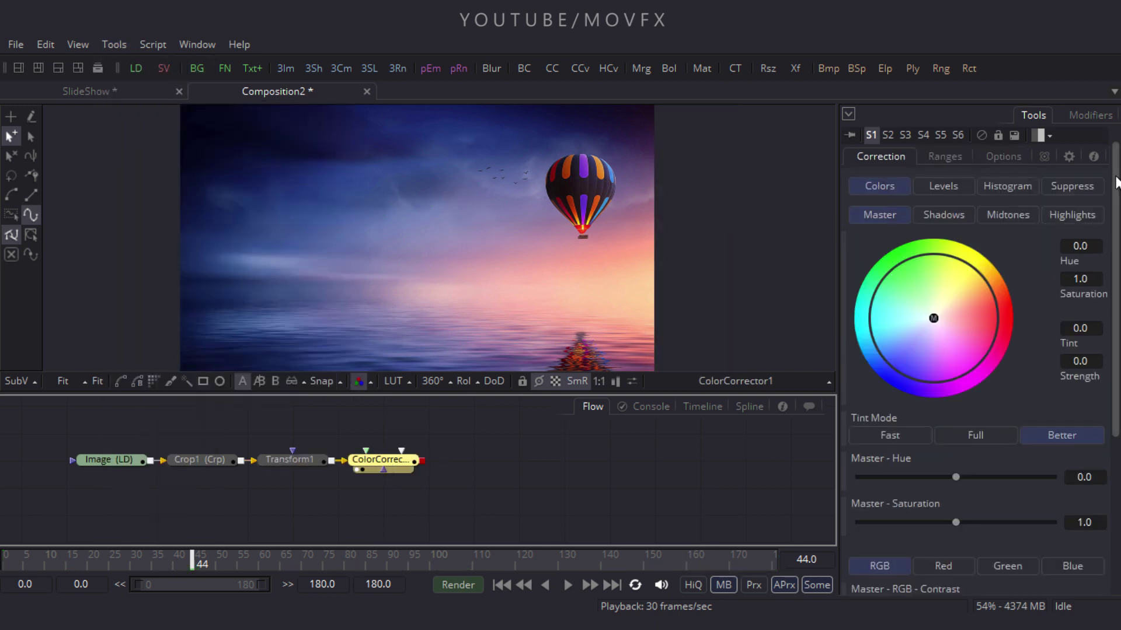
Step: Set the Color Corrector's Master RGB Contrast to 1.2
left_click_drag(1115, 182, 1116, 326)
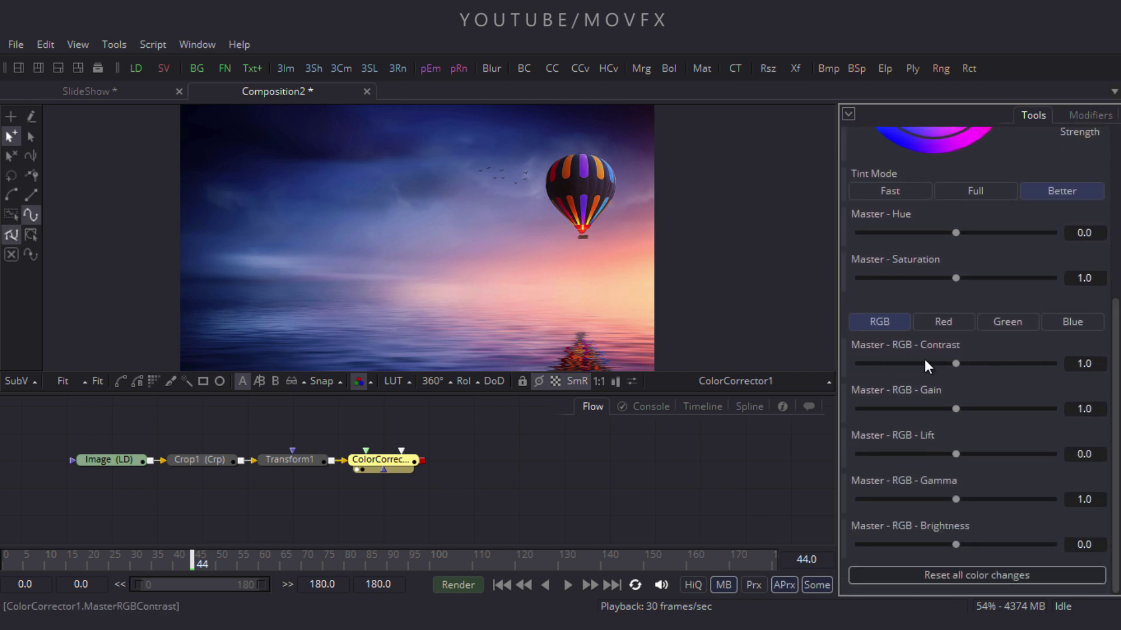
left_click(1085, 360)
type("1.2")
key("Tab")
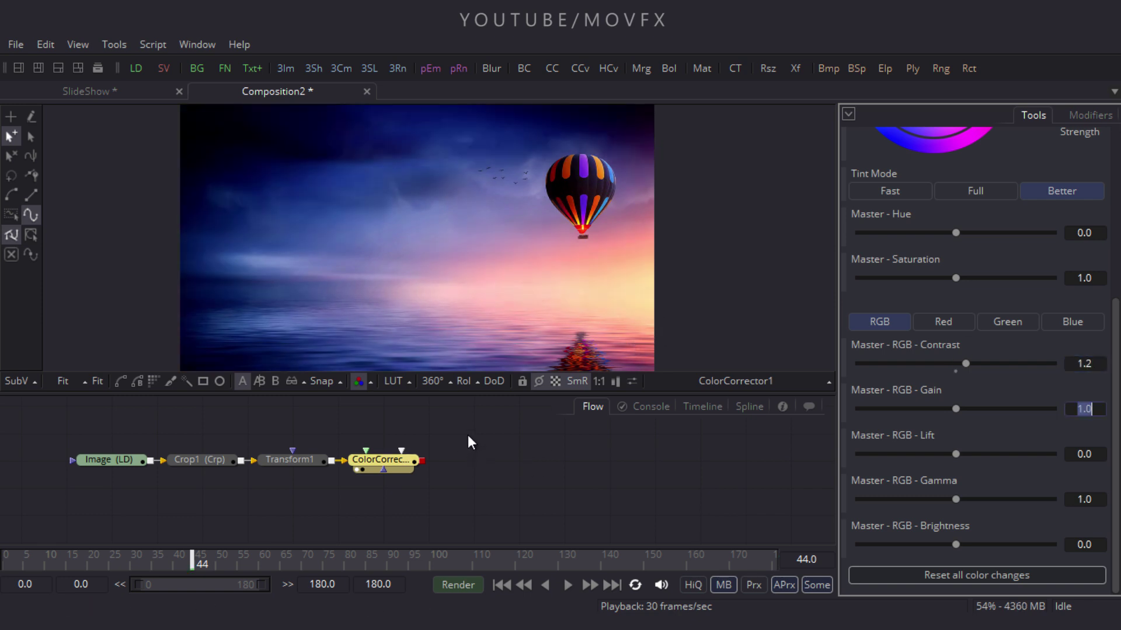
Step: Add an unconnected Text+ node above the image node chain and show it in the viewer
left_click_drag(469, 432, 453, 474)
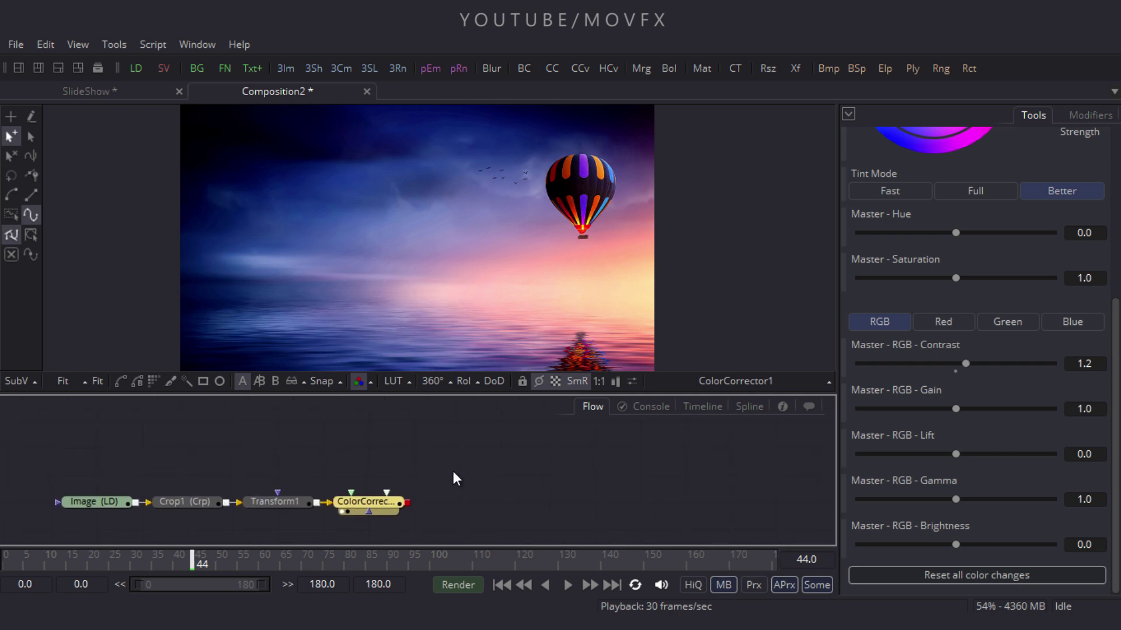
left_click(462, 474)
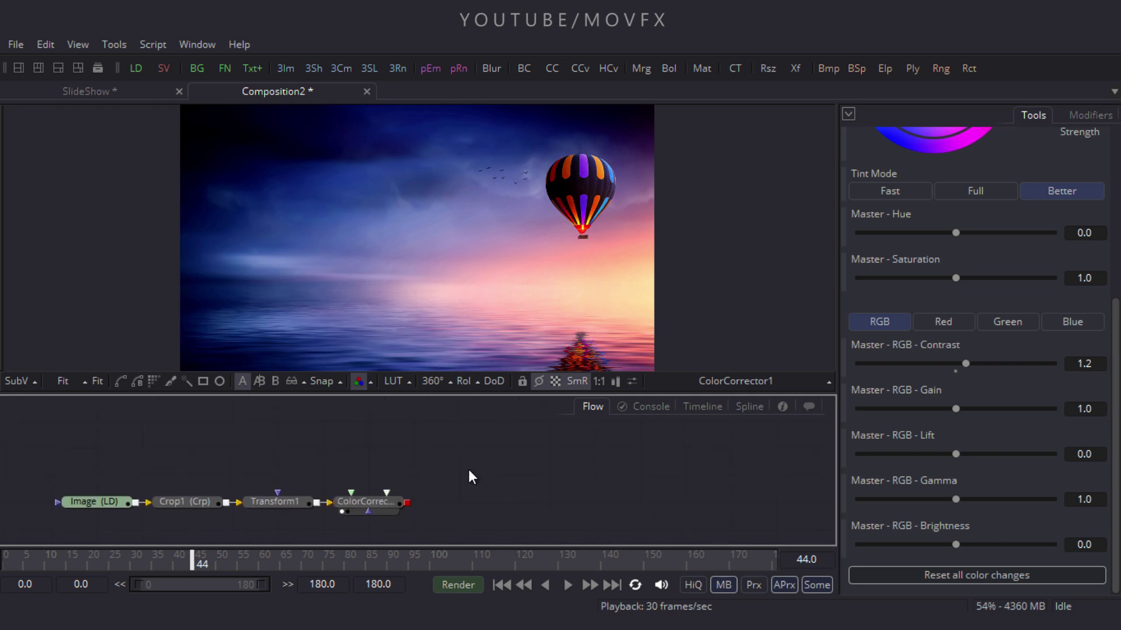
left_click(253, 69)
left_click_drag(452, 471, 436, 284)
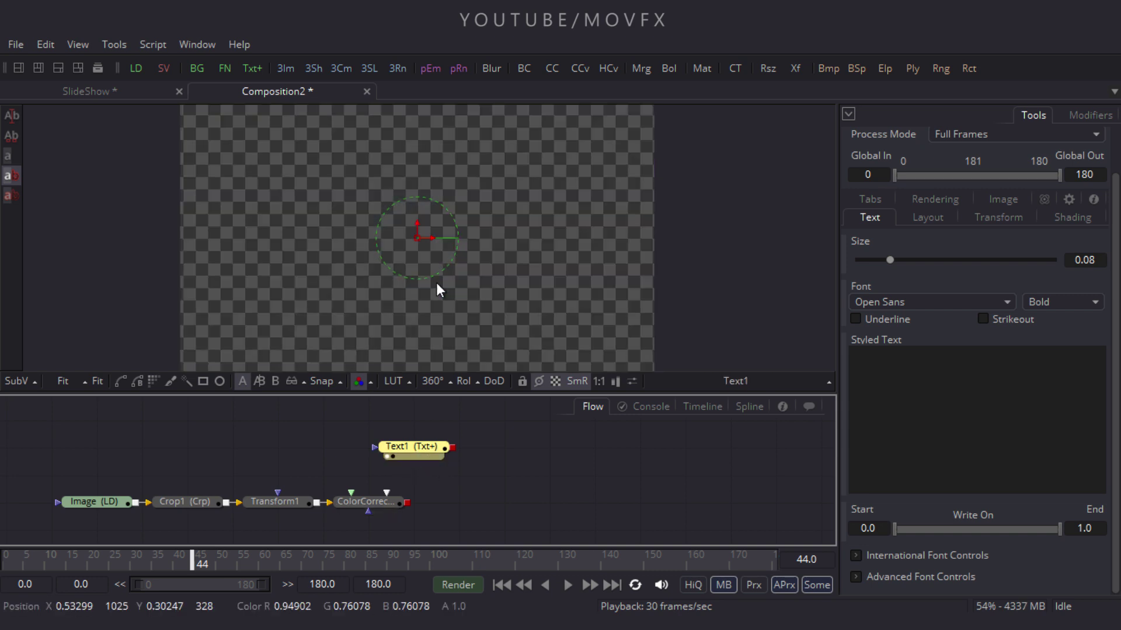
Step: Enter "Create", "SLIDESHOW" and "Animation" on three separate lines as the Text+ node's styled text
left_click(918, 370)
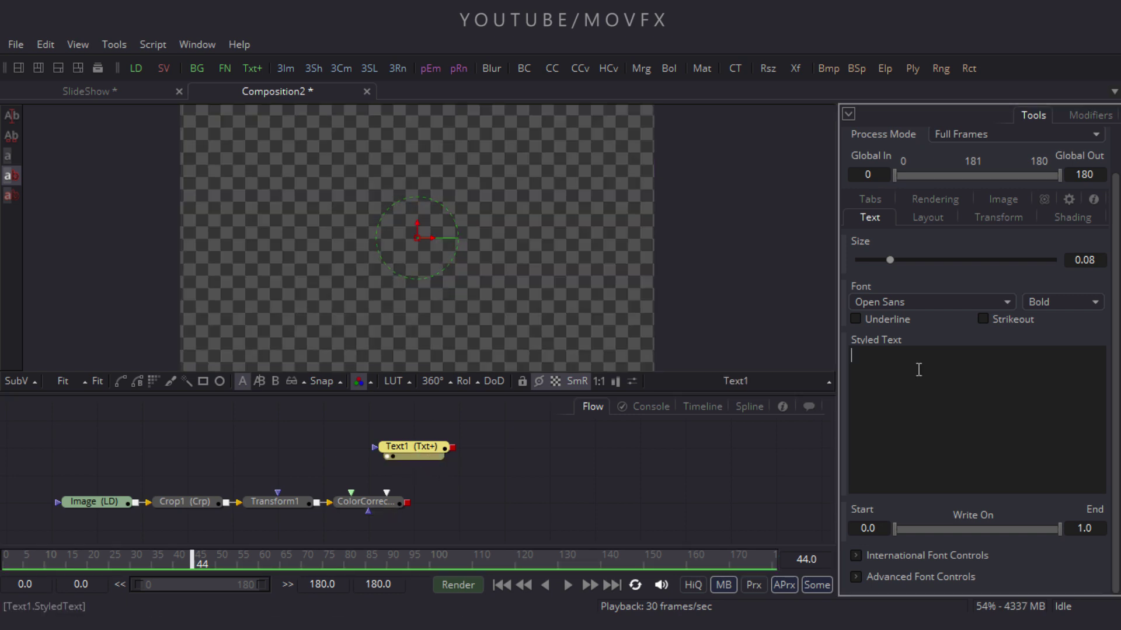
type("Create")
key("Return")
type("SL")
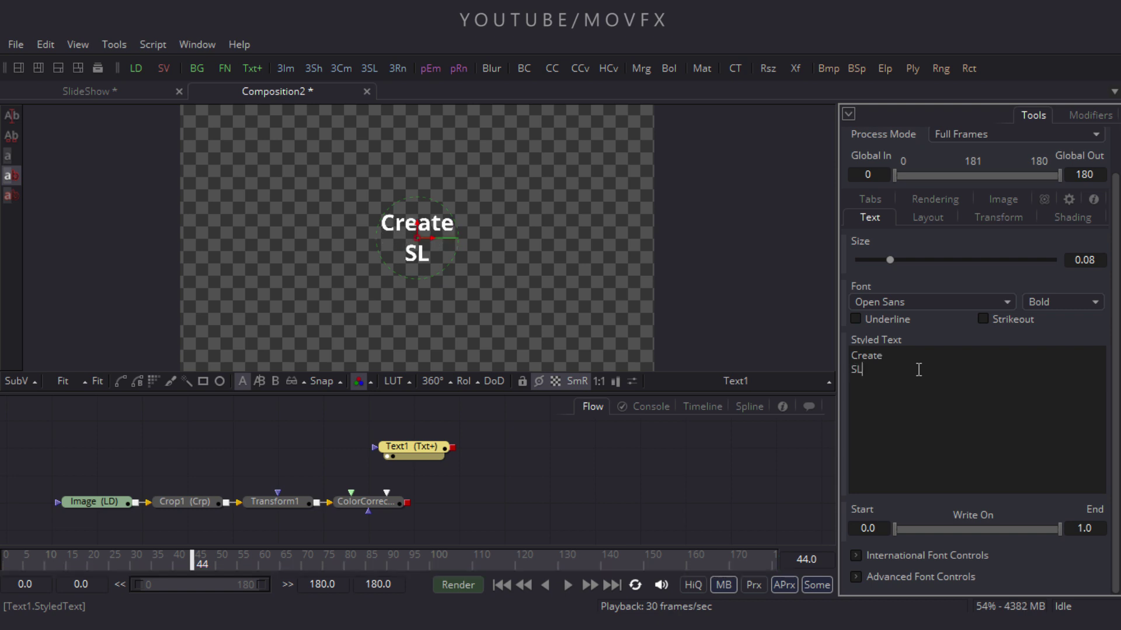
type("IDESHOW")
key("Return")
type("Animation")
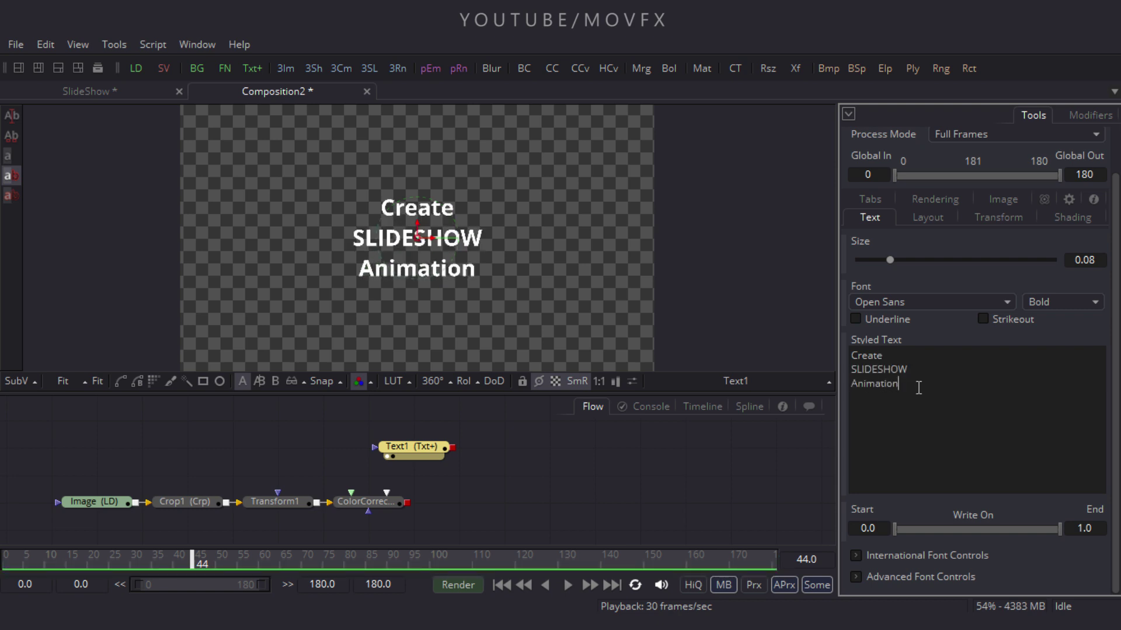
Step: Apply the Character Level Styling modifier to the whole styled text and expand the modifier's controls
left_click_drag(919, 388, 808, 333)
right_click(878, 367)
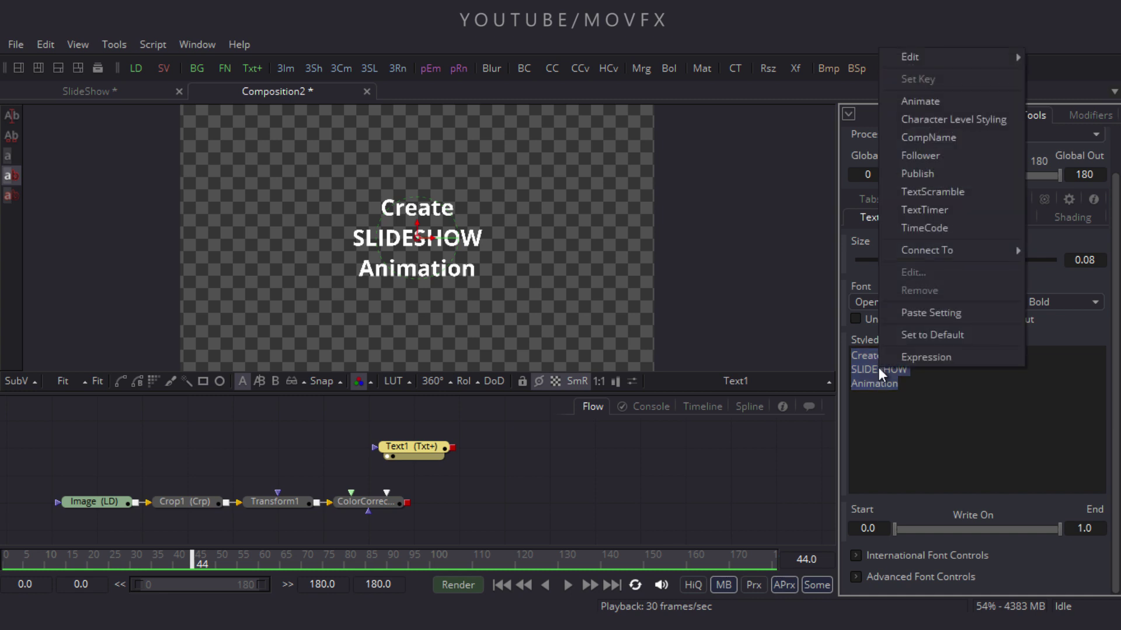
left_click(957, 123)
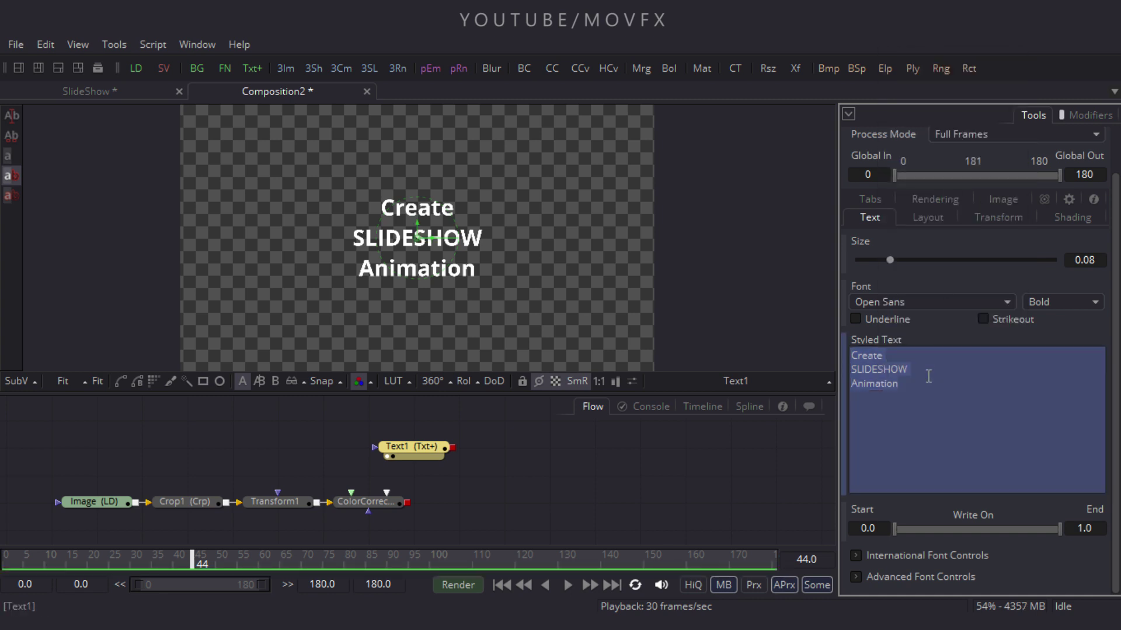
left_click(1093, 116)
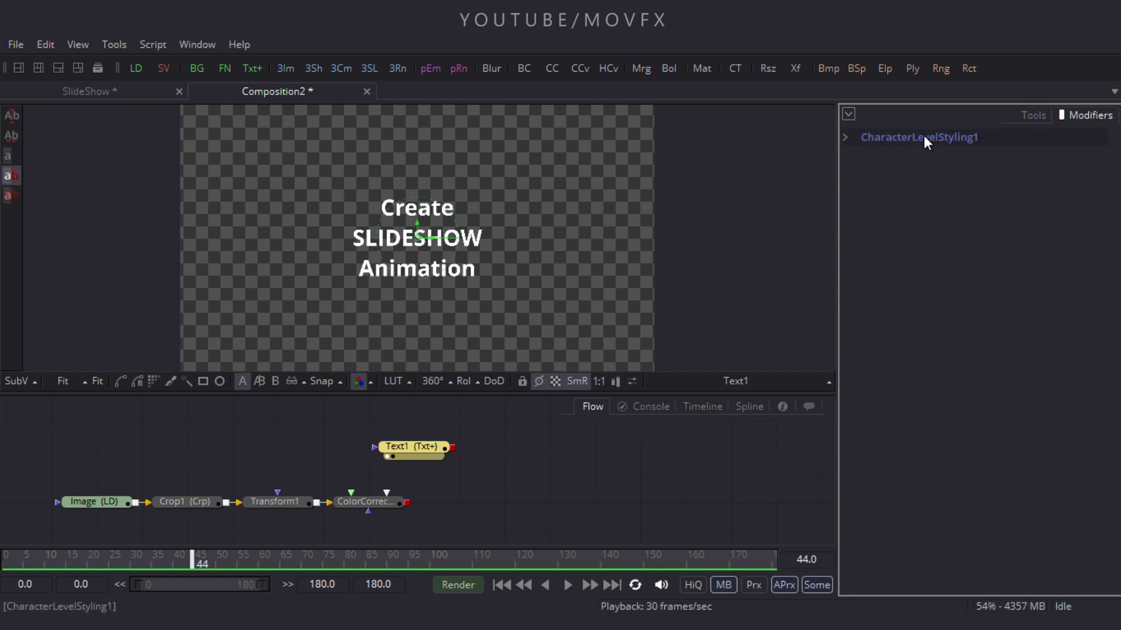
left_click(845, 138)
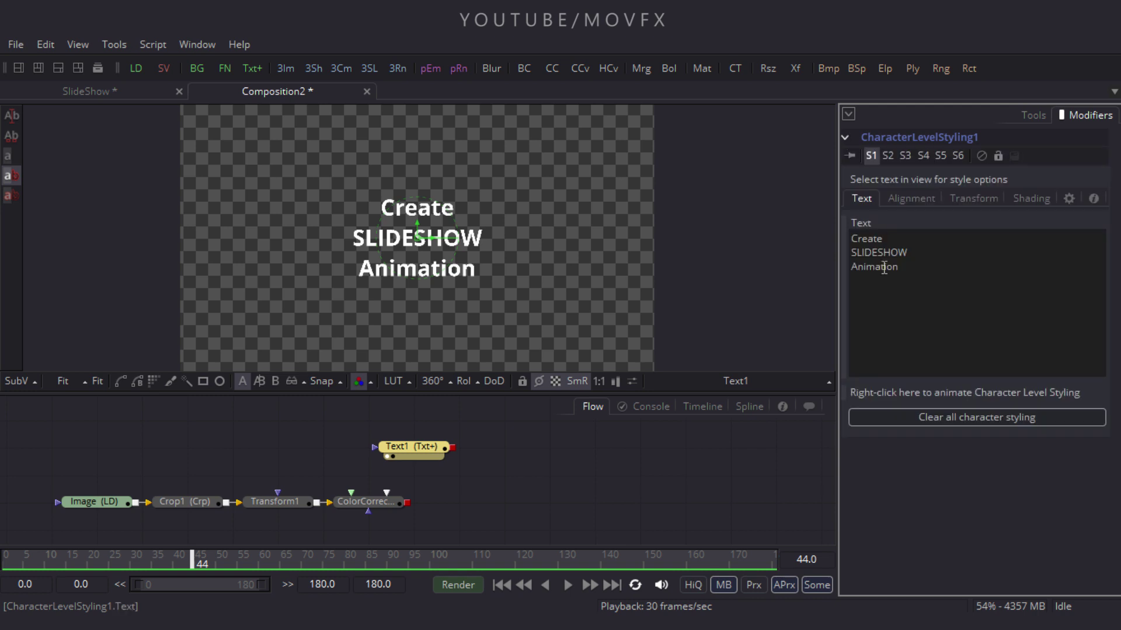
Step: Select all three text lines in the viewer and set their font to Century Gothic Regular
left_click(8, 178)
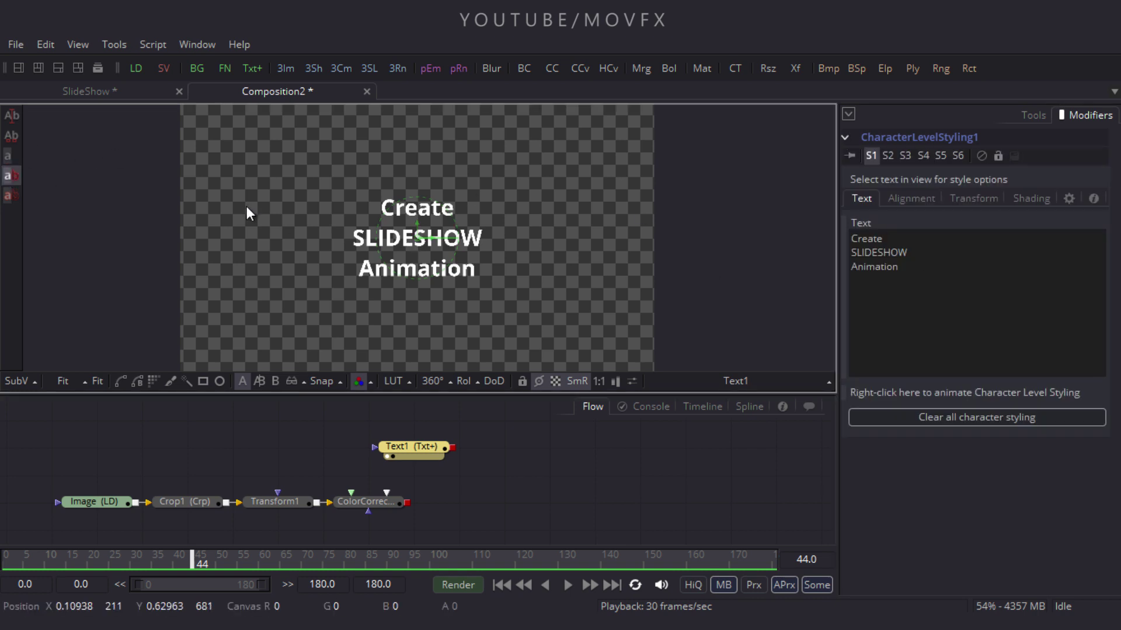
left_click_drag(302, 162, 518, 301)
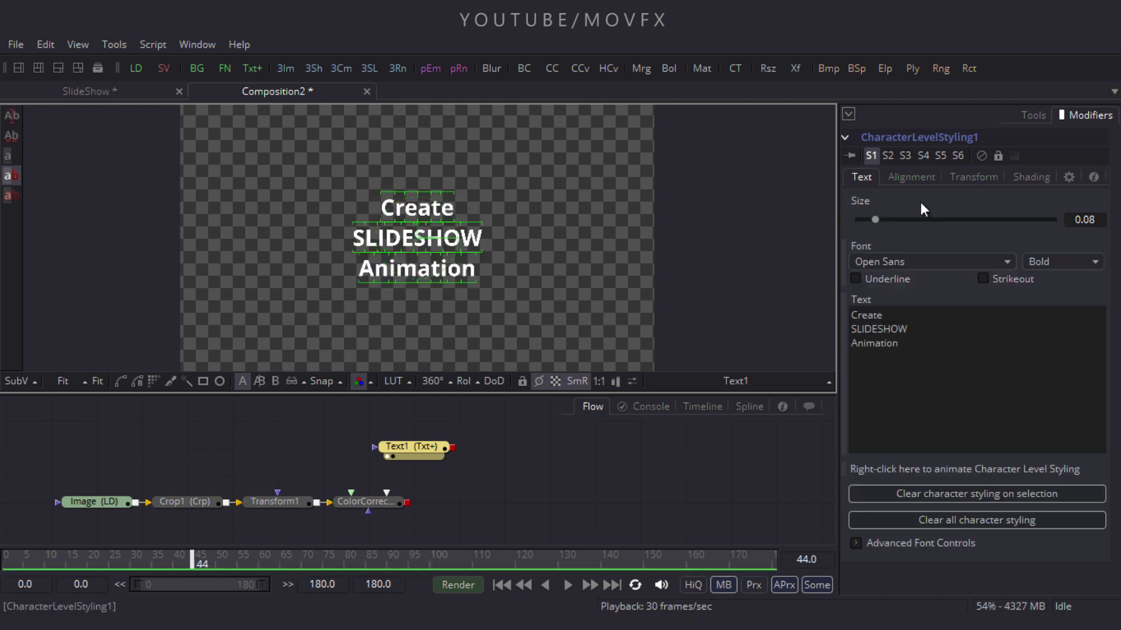
left_click(931, 263)
key("c")
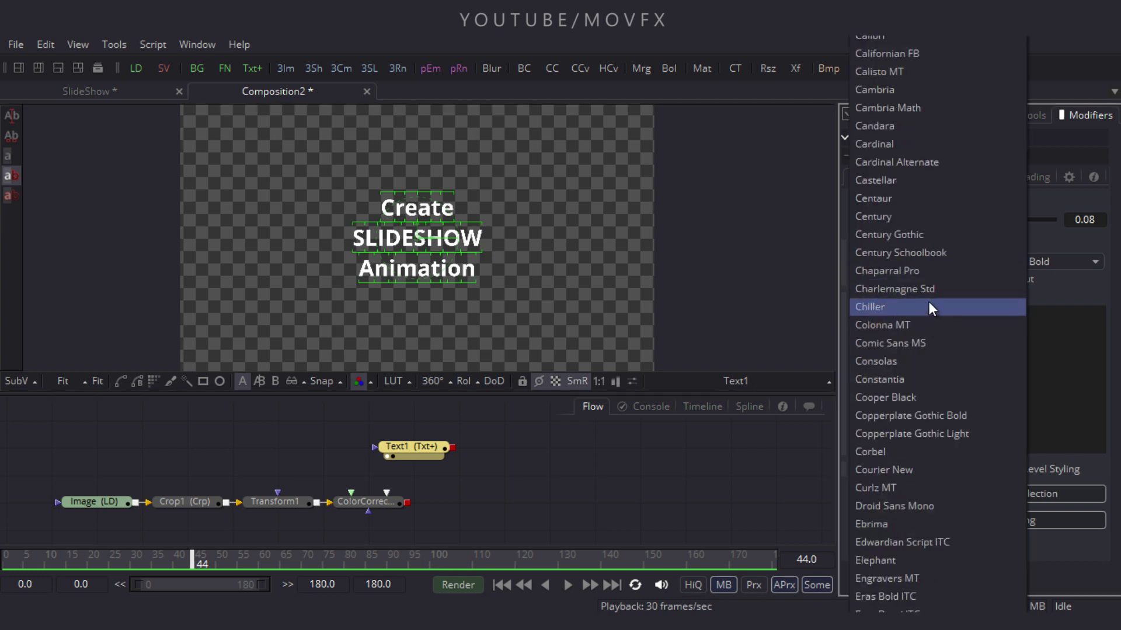
left_click(919, 235)
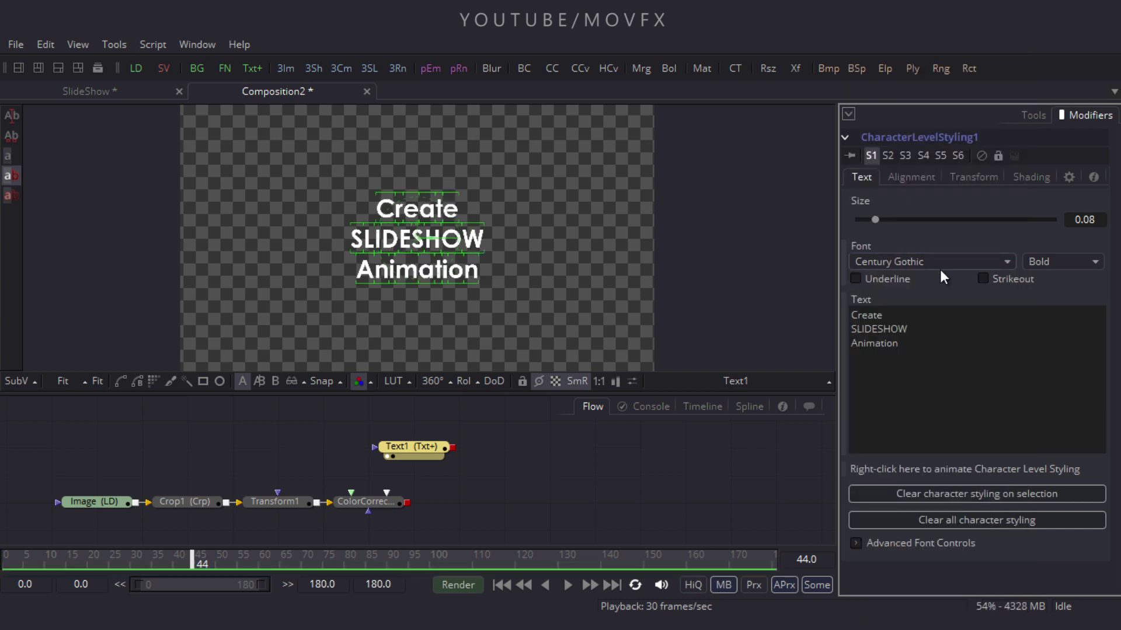
left_click(1075, 260)
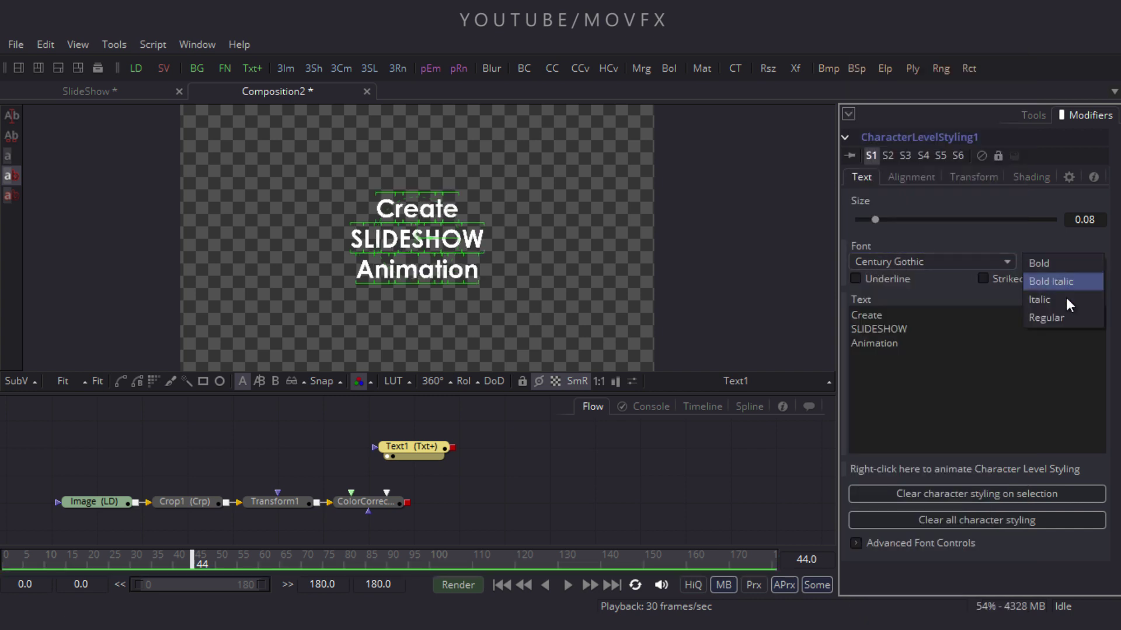
left_click(1061, 318)
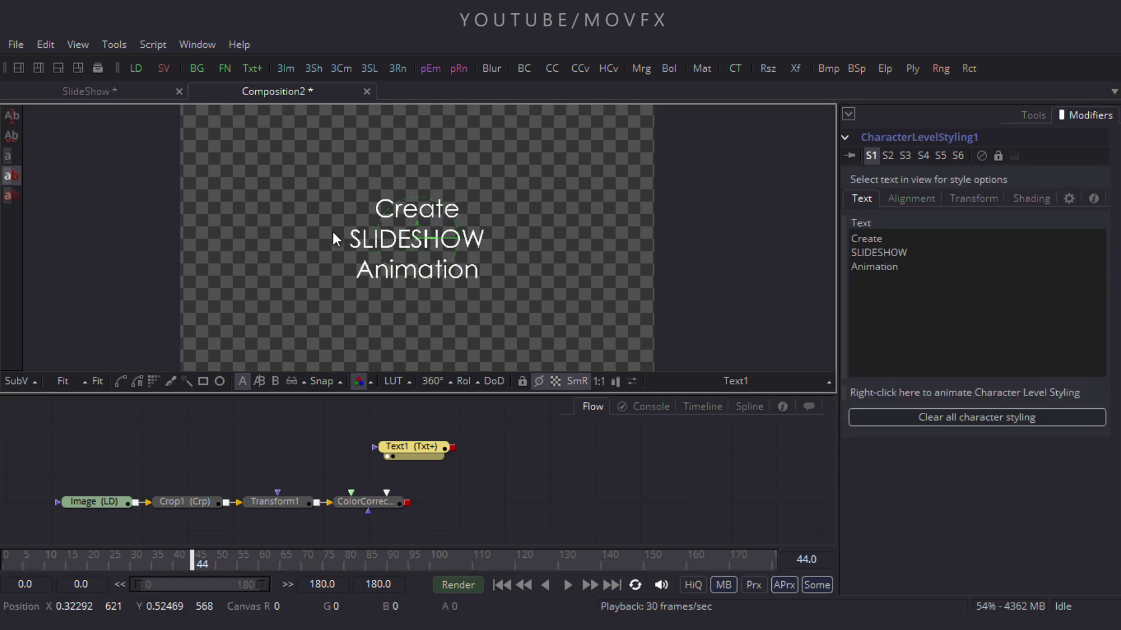
Step: Set the "SLIDESHOW" line to Bold and enlarge it well beyond the other two lines
left_click_drag(330, 228, 508, 253)
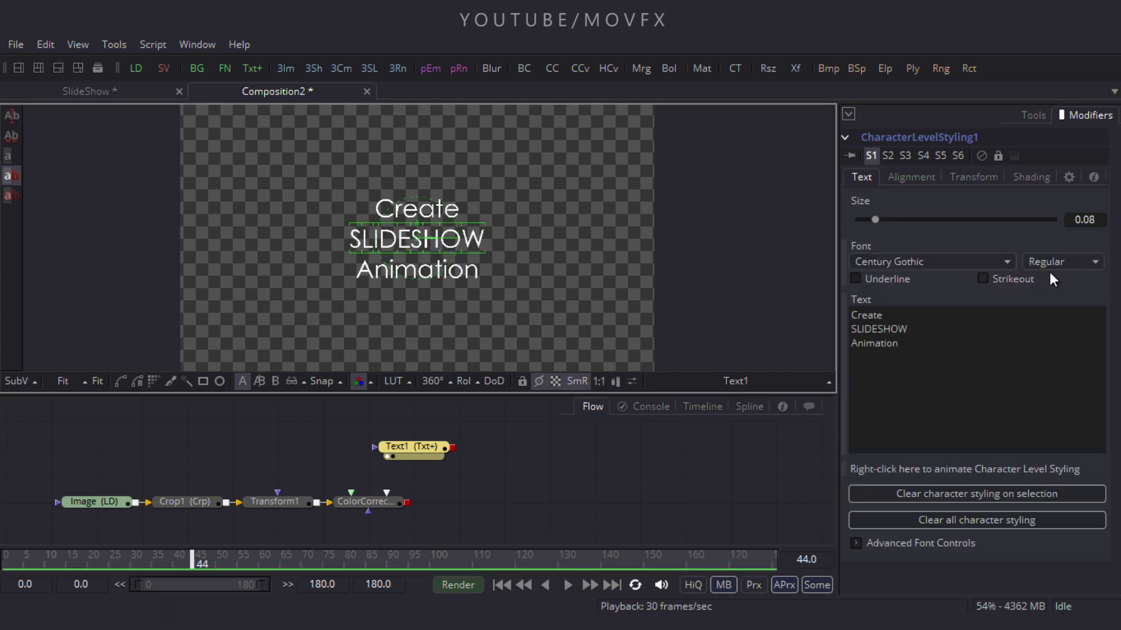
left_click(1073, 260)
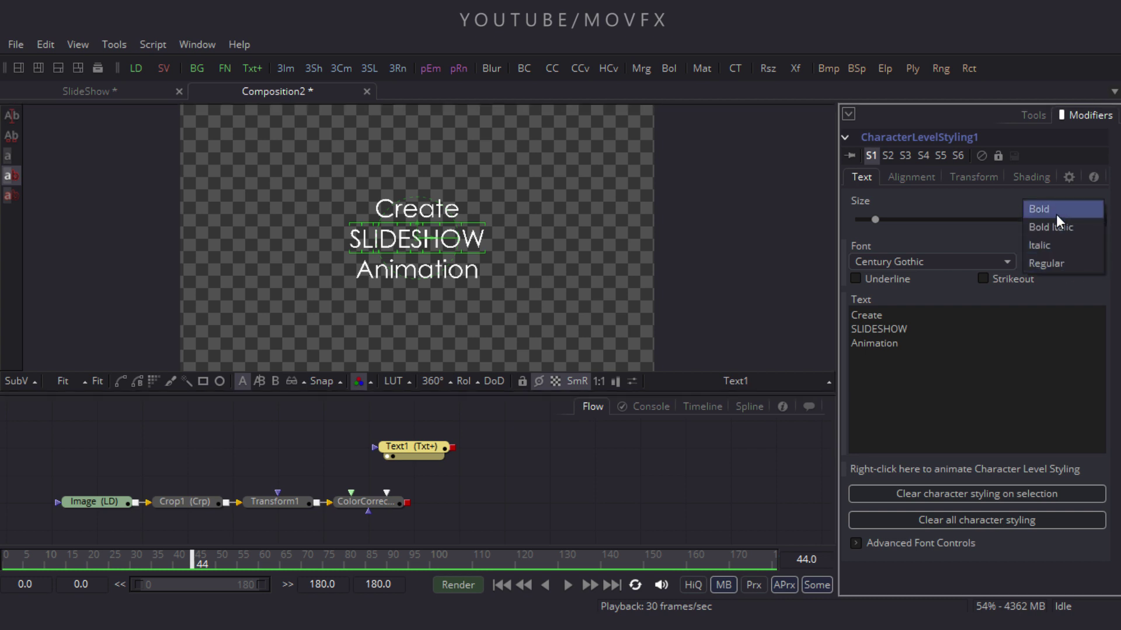
left_click(1056, 214)
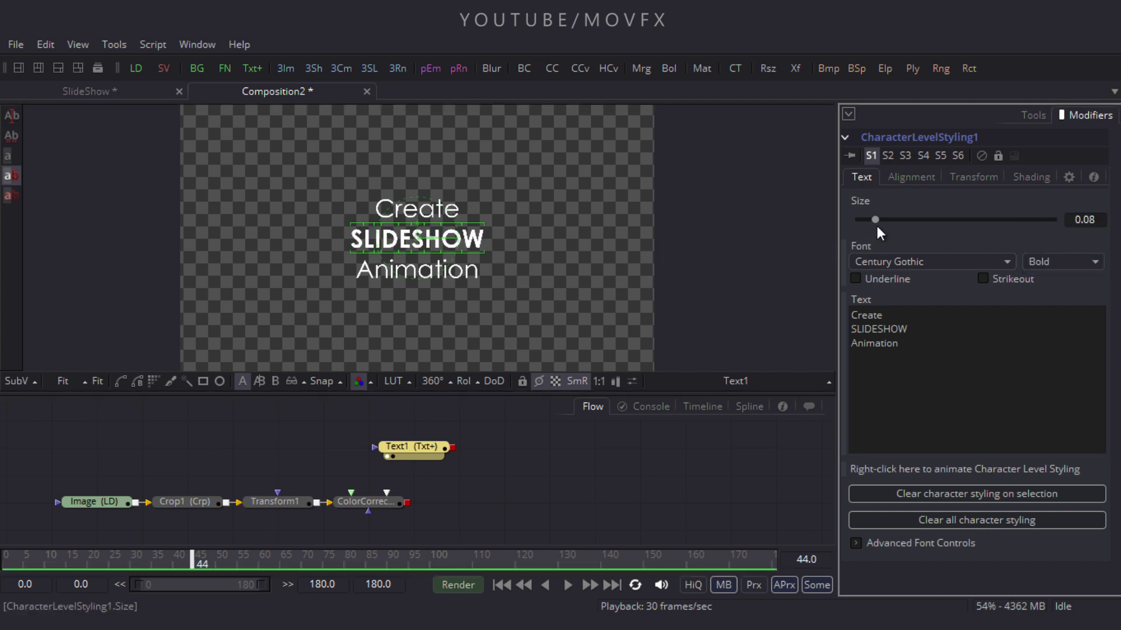
left_click_drag(875, 220, 883, 220)
Step: Enlarge the "Create" line and increase the "Animation" line's size to about 0.137
left_click_drag(394, 201, 522, 214)
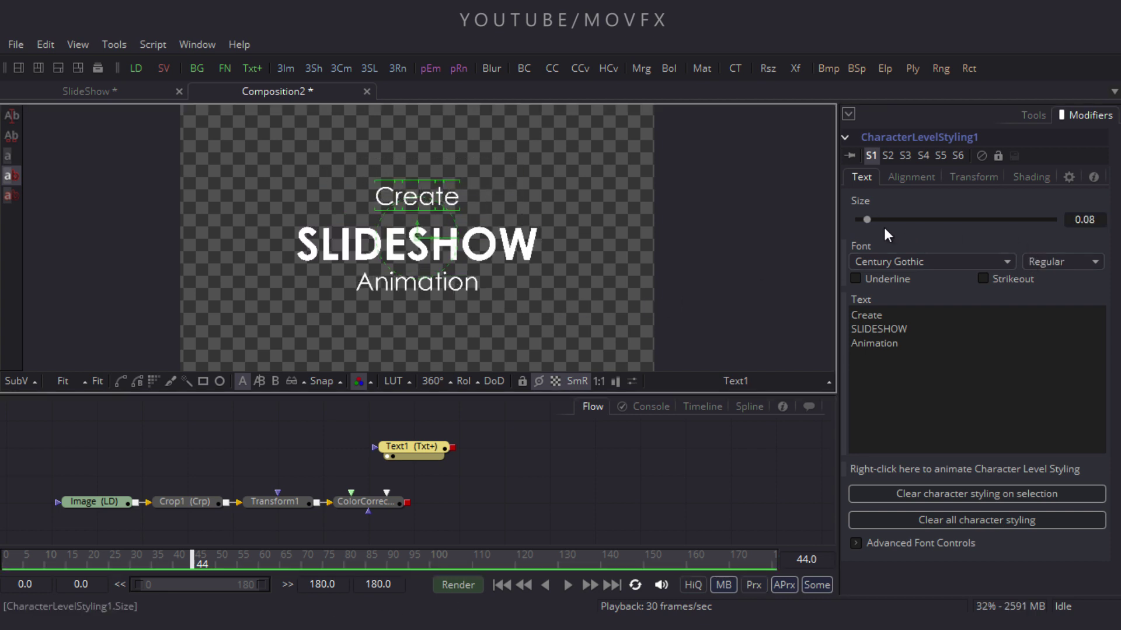
left_click_drag(871, 219, 877, 220)
left_click_drag(315, 343, 558, 277)
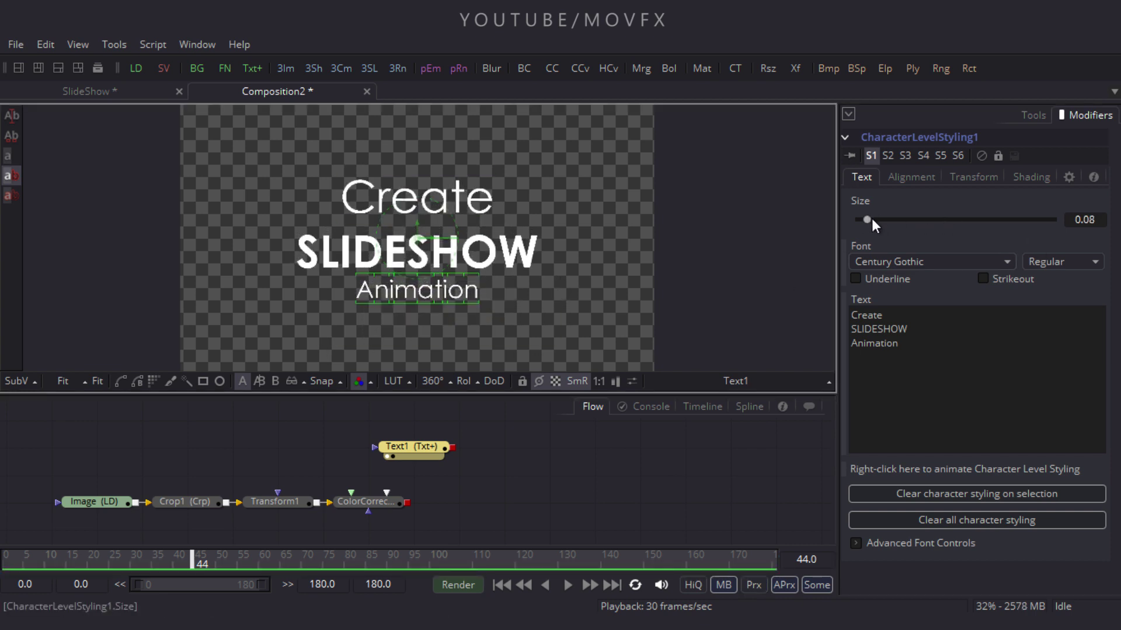
left_click_drag(868, 220, 875, 224)
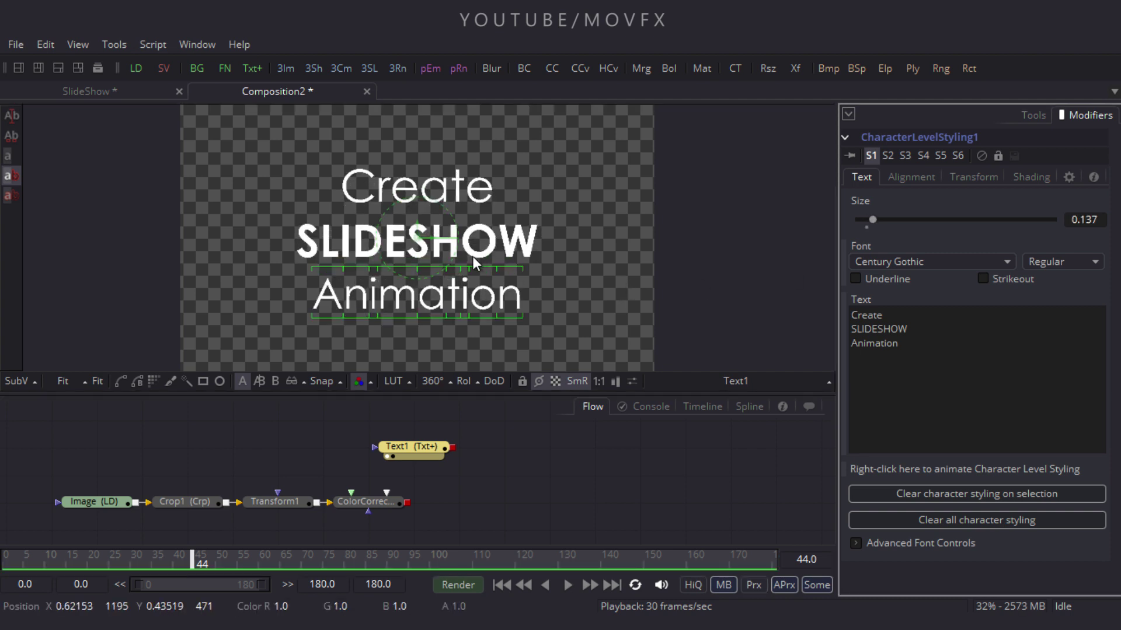
Step: Select the "Animation" line and set its vertical alignment offset to 0.2 to bring it closer to "SLIDESHOW"
left_click_drag(434, 345, 559, 275)
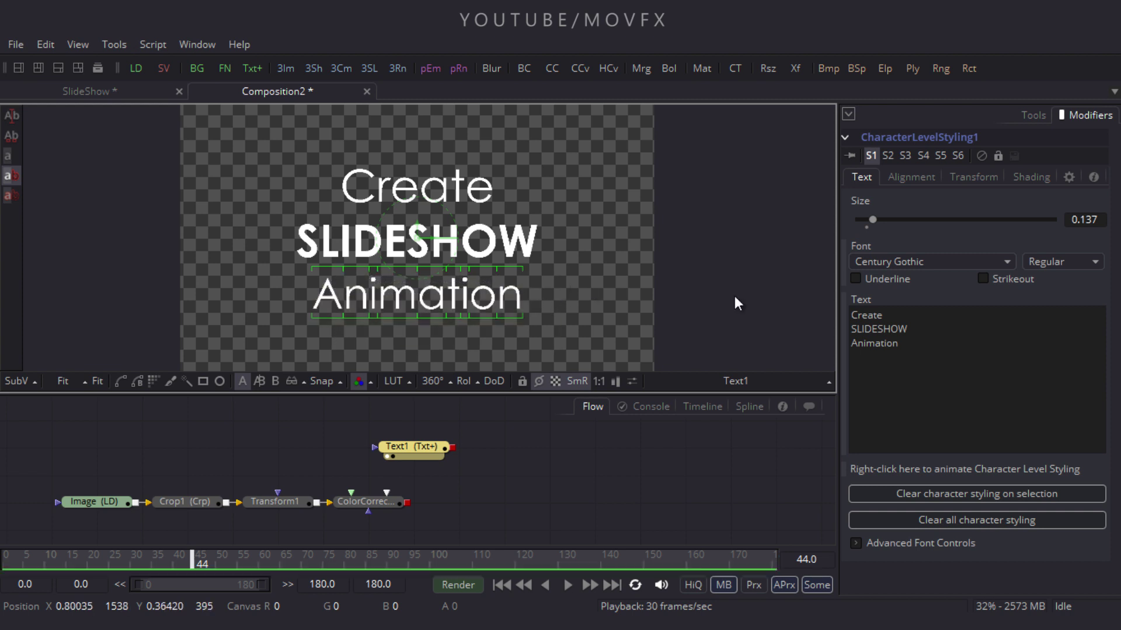
left_click(928, 181)
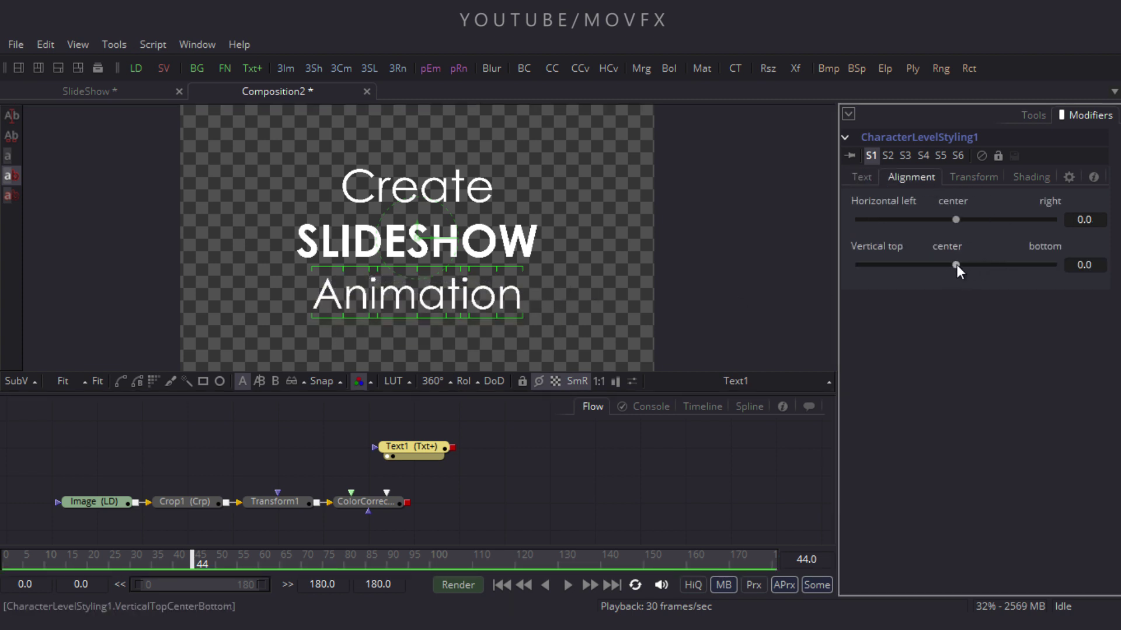
left_click_drag(957, 264, 970, 266)
left_click(1084, 265)
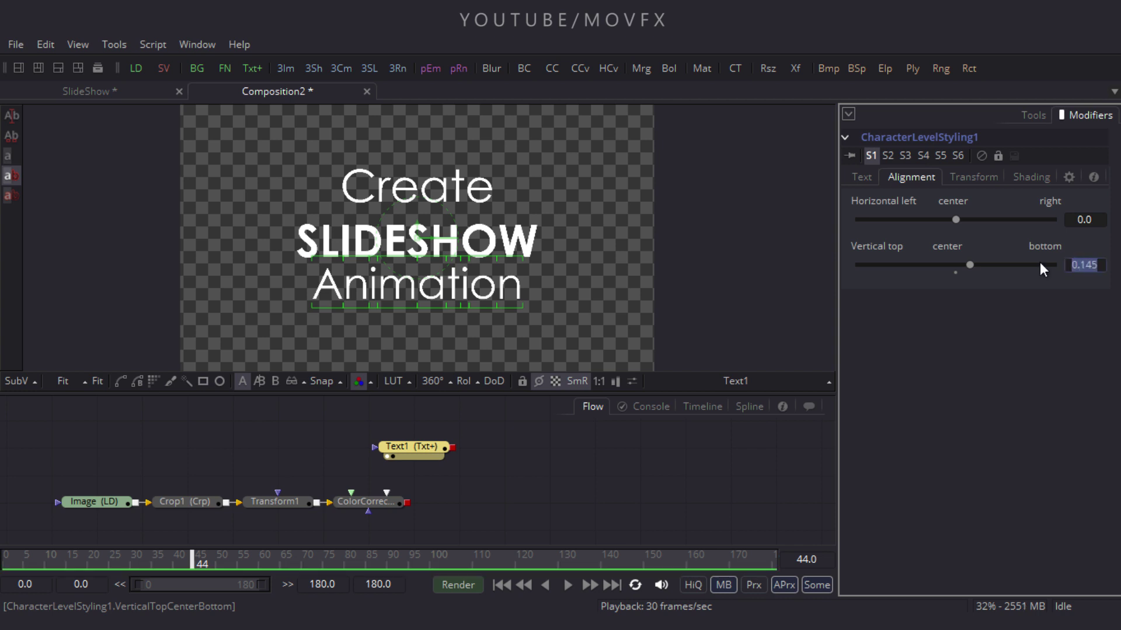
type("0.2")
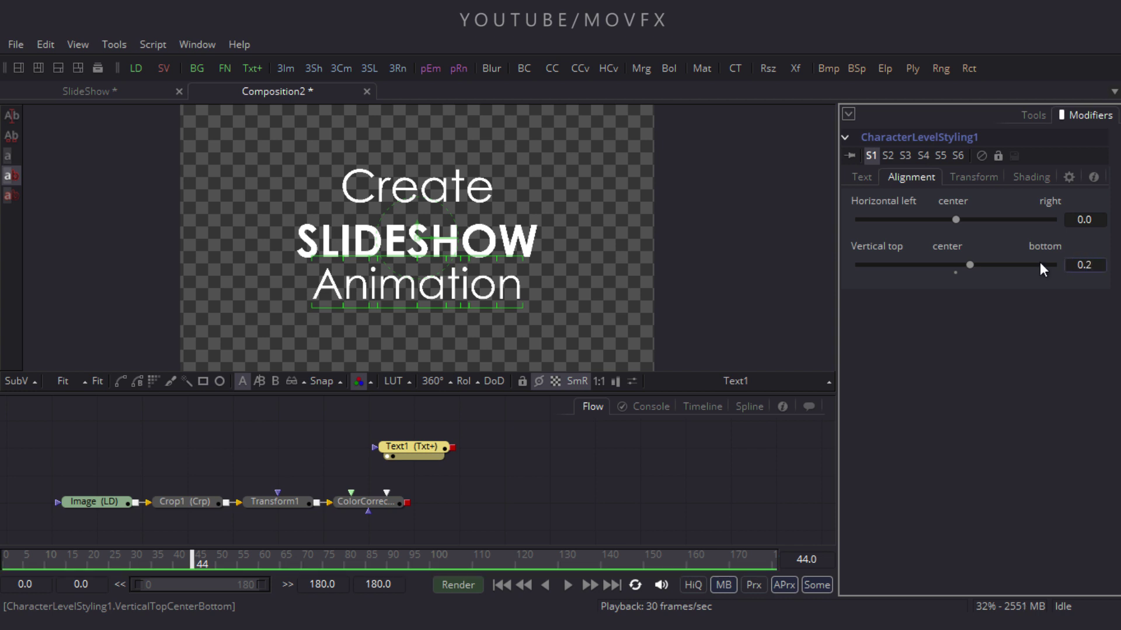
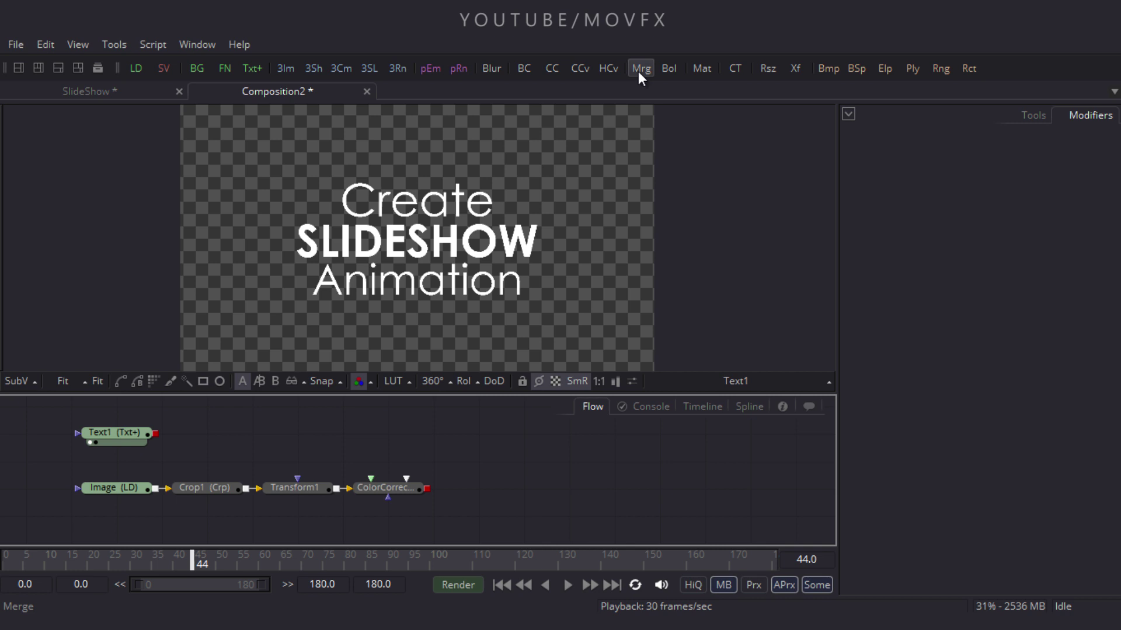
Step: Add a Merge node with Text1 as foreground and the color corrector as background, and show the merged result in the viewer
left_click(640, 69)
left_click_drag(279, 443, 395, 441)
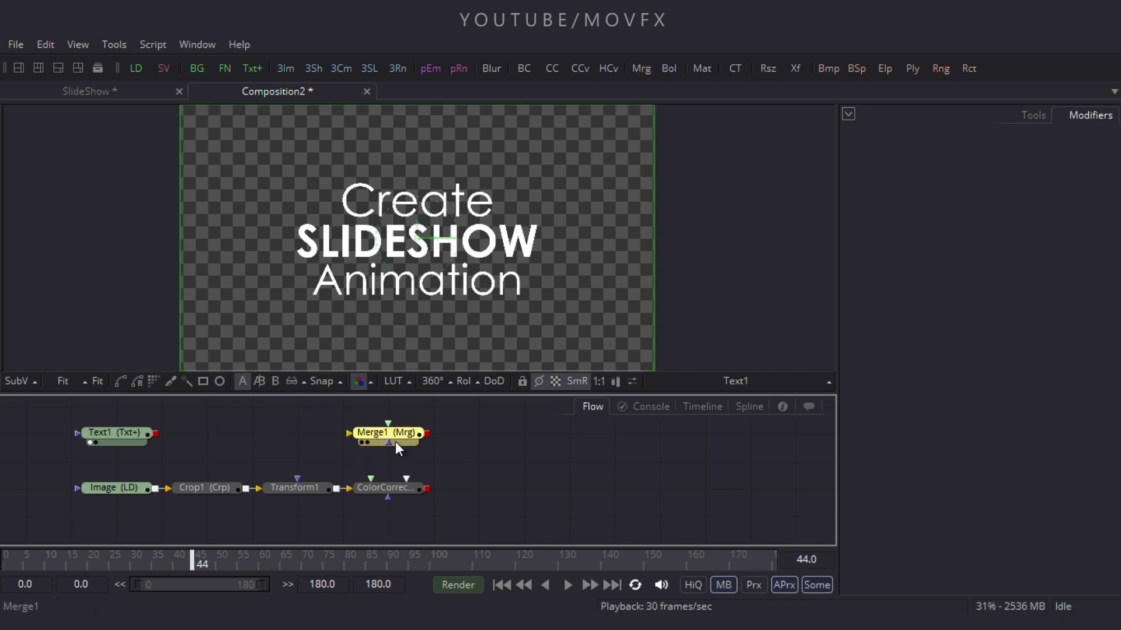
left_click_drag(461, 393, 459, 327)
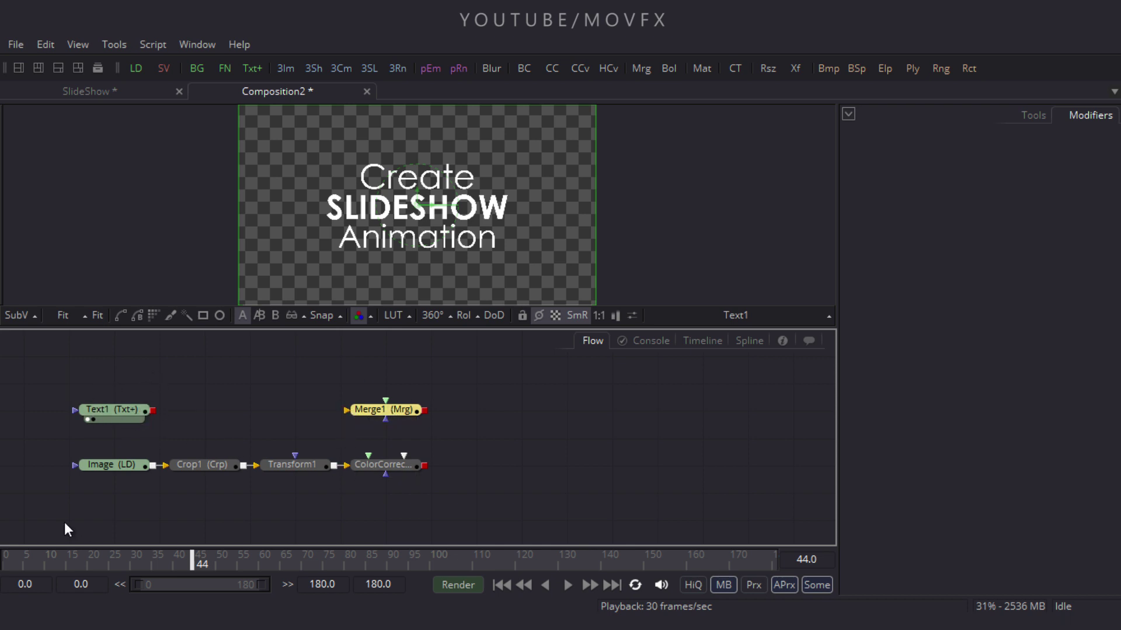
left_click_drag(66, 529, 441, 456)
left_click_drag(387, 403, 120, 410)
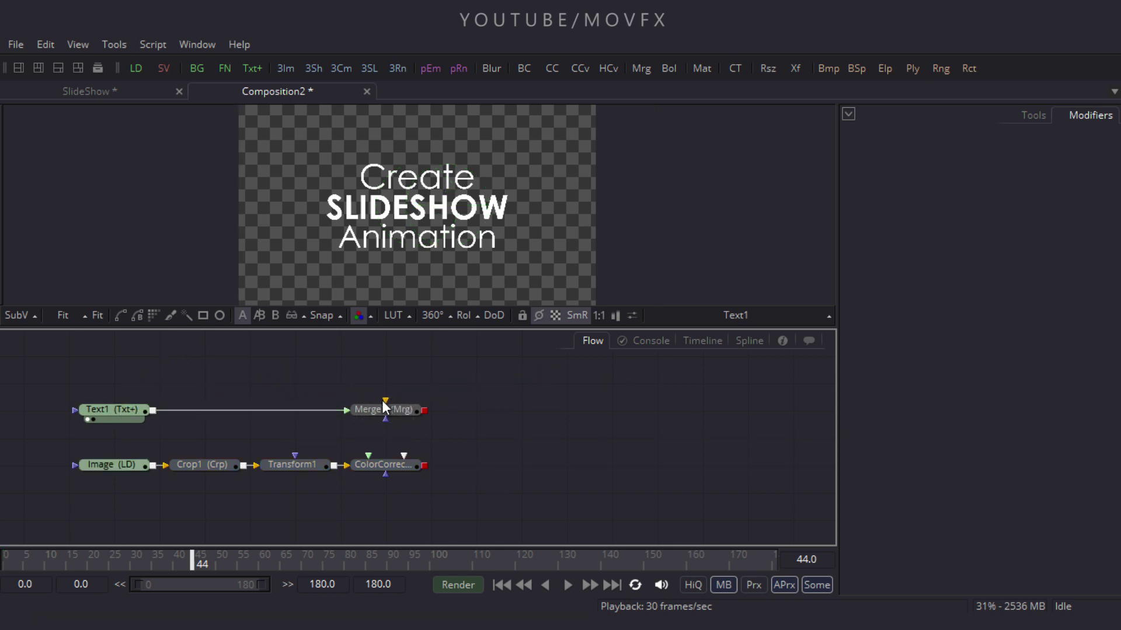
left_click_drag(386, 403, 392, 470)
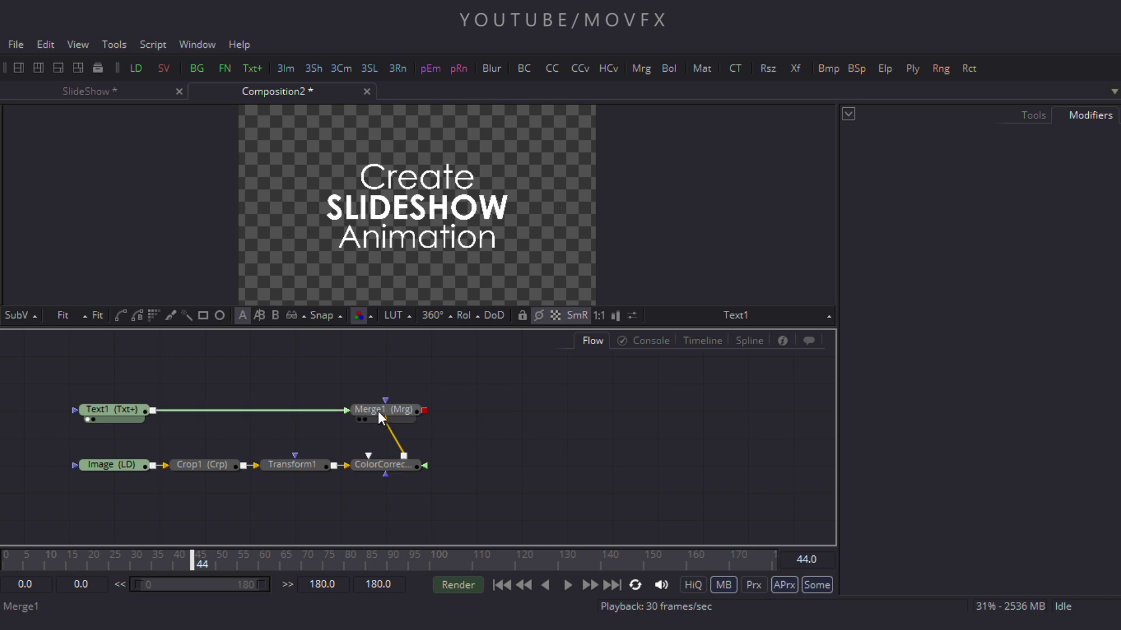
left_click_drag(377, 411, 444, 210)
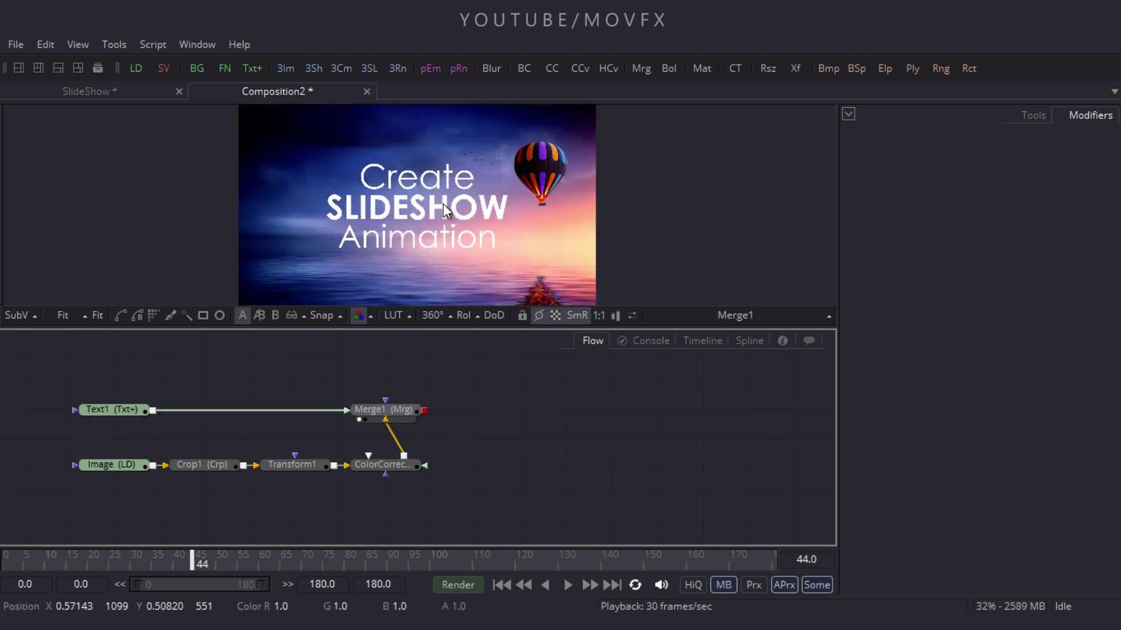
left_click(174, 378)
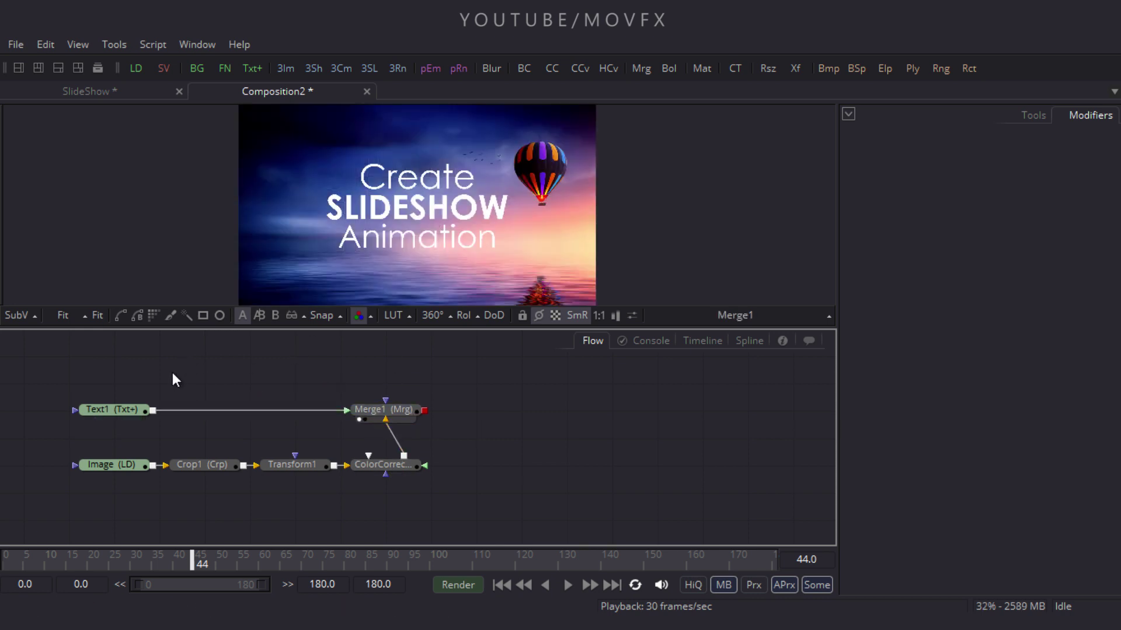
Step: Insert a Transform node after Text1 and, at frame 160, shift the title left of centre
left_click(121, 412)
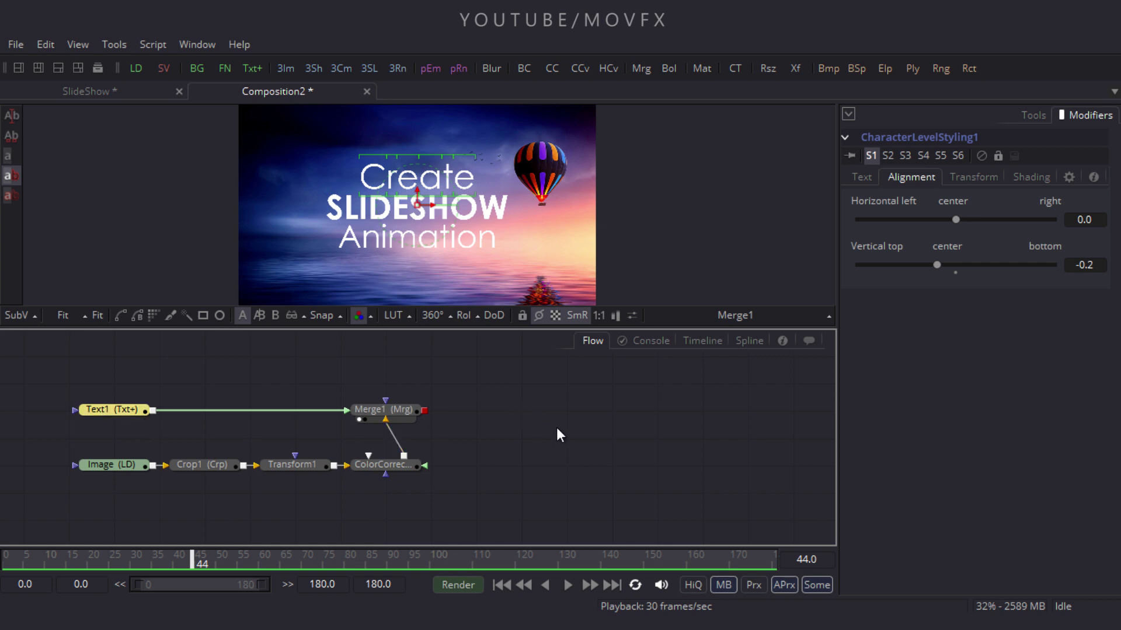
left_click(795, 69)
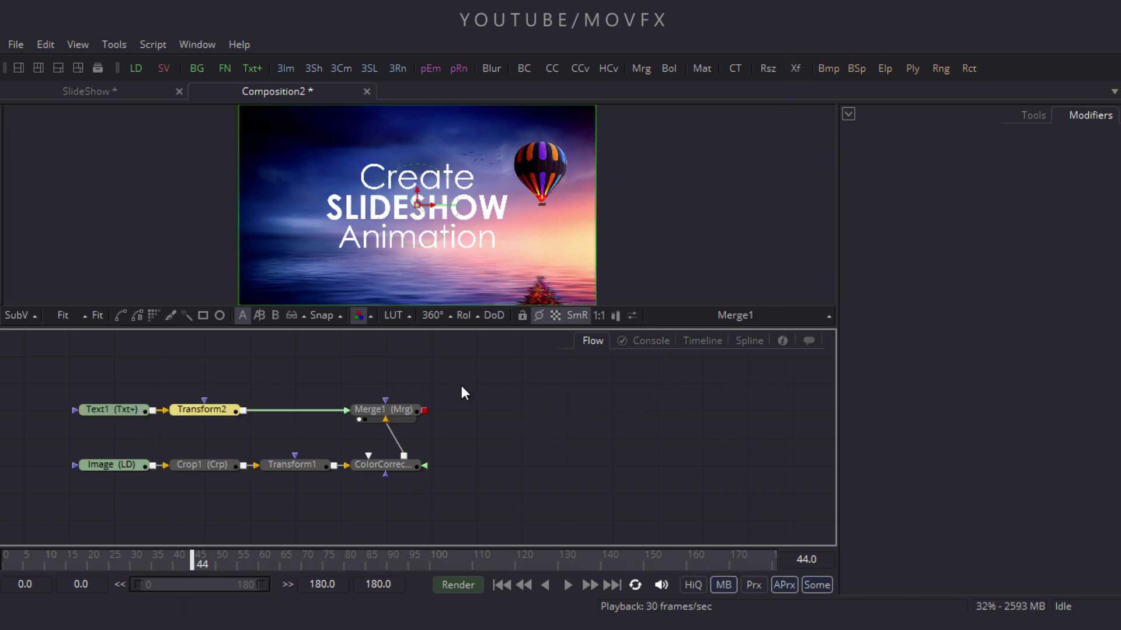
left_click_drag(203, 558, 688, 588)
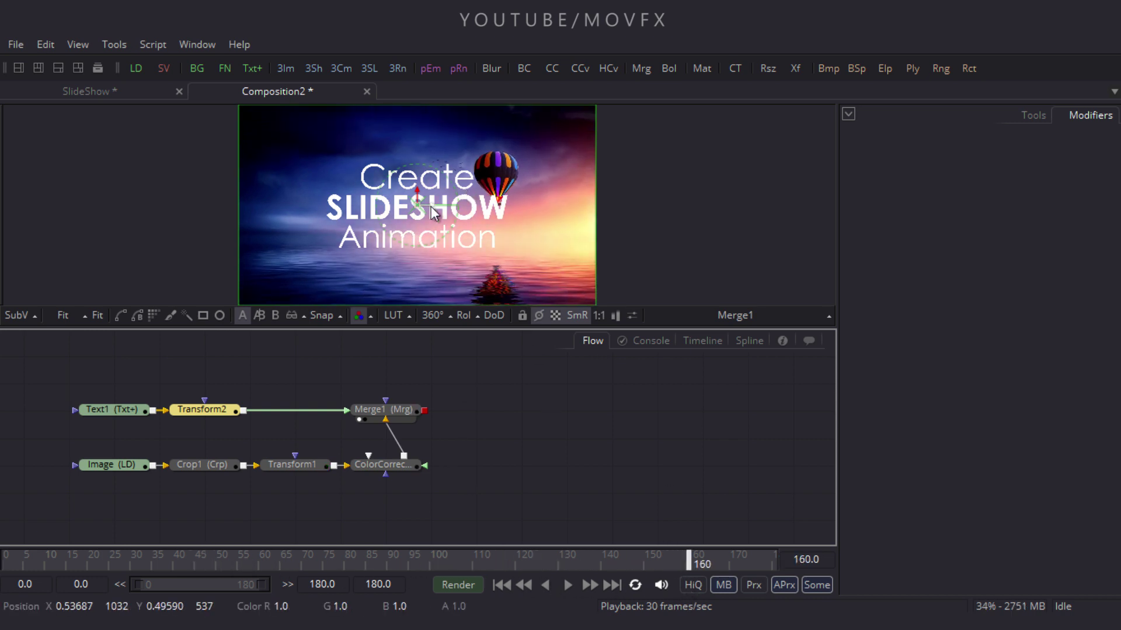
left_click_drag(430, 211, 392, 211)
Step: Set the title Transform's size to 0.8 and nudge the title further left to a center X of about 0.376
left_click(1033, 115)
left_click_drag(1084, 314, 1062, 323)
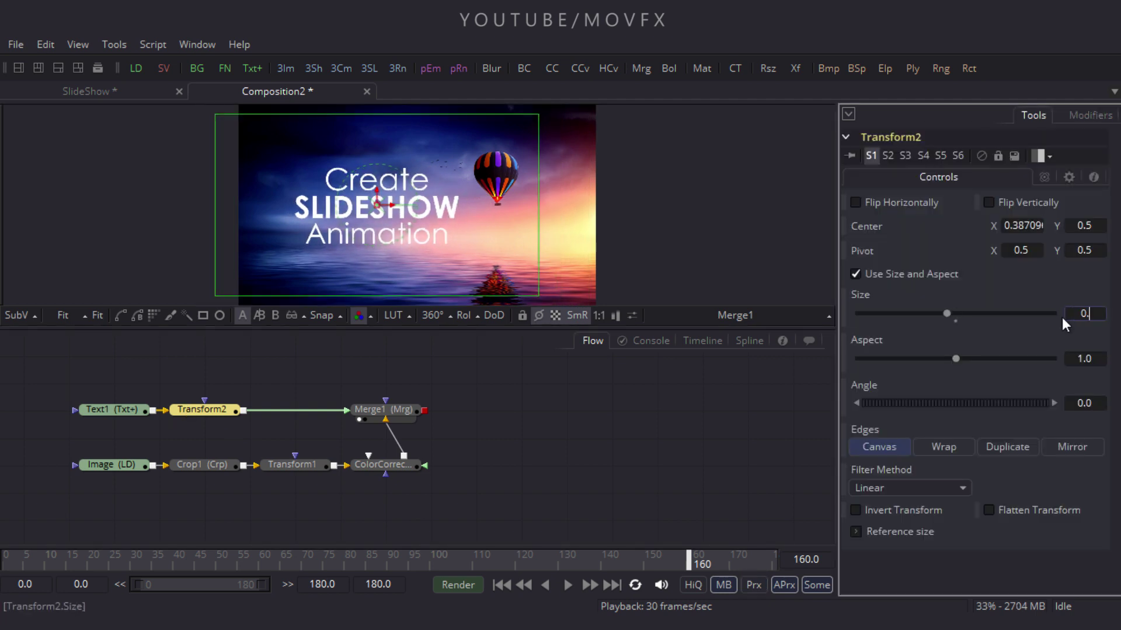
type("8")
key("Tab")
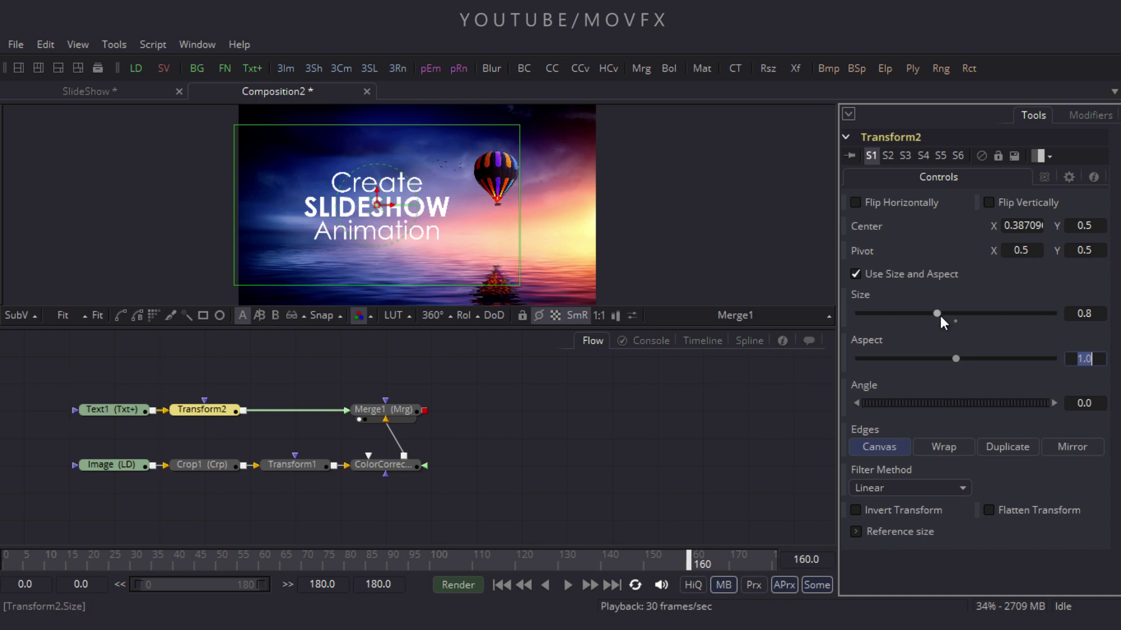
left_click_drag(391, 204, 388, 207)
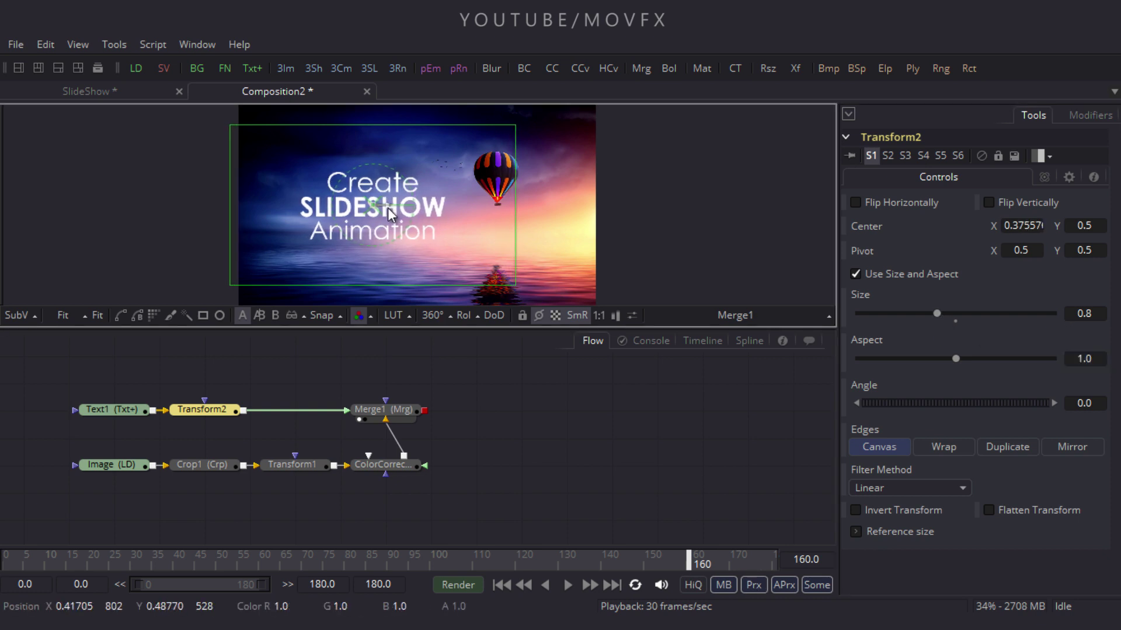
Step: Animate the title Transform's center with a key at frame 160, and at frame 0 move the title right to about X 0.986
right_click(871, 222)
left_click(913, 234)
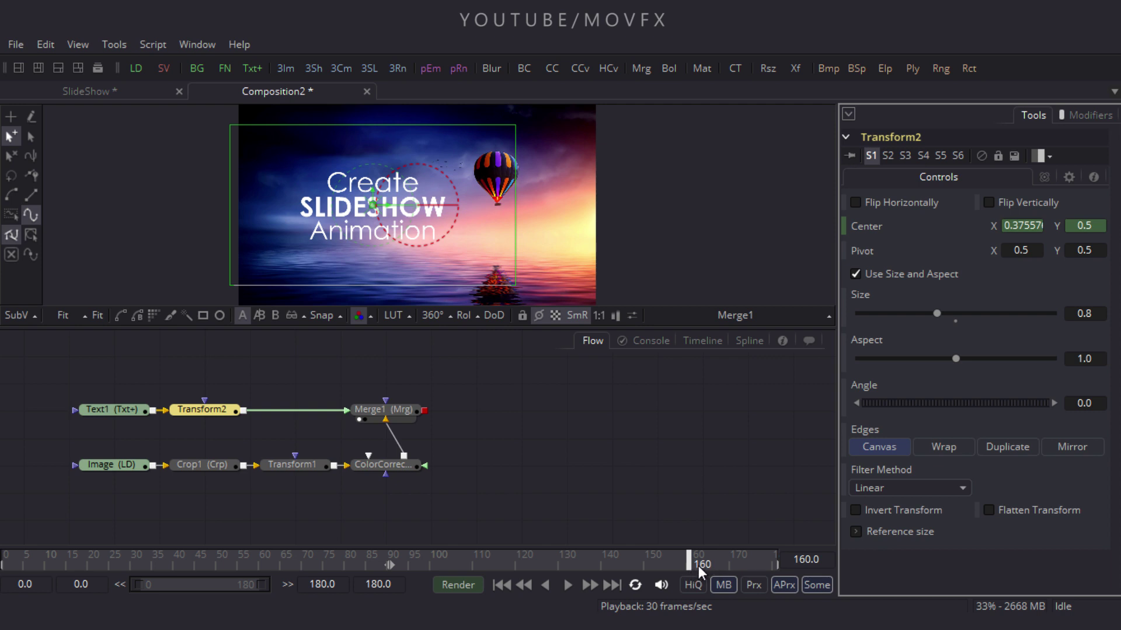
left_click_drag(684, 562, 2, 567)
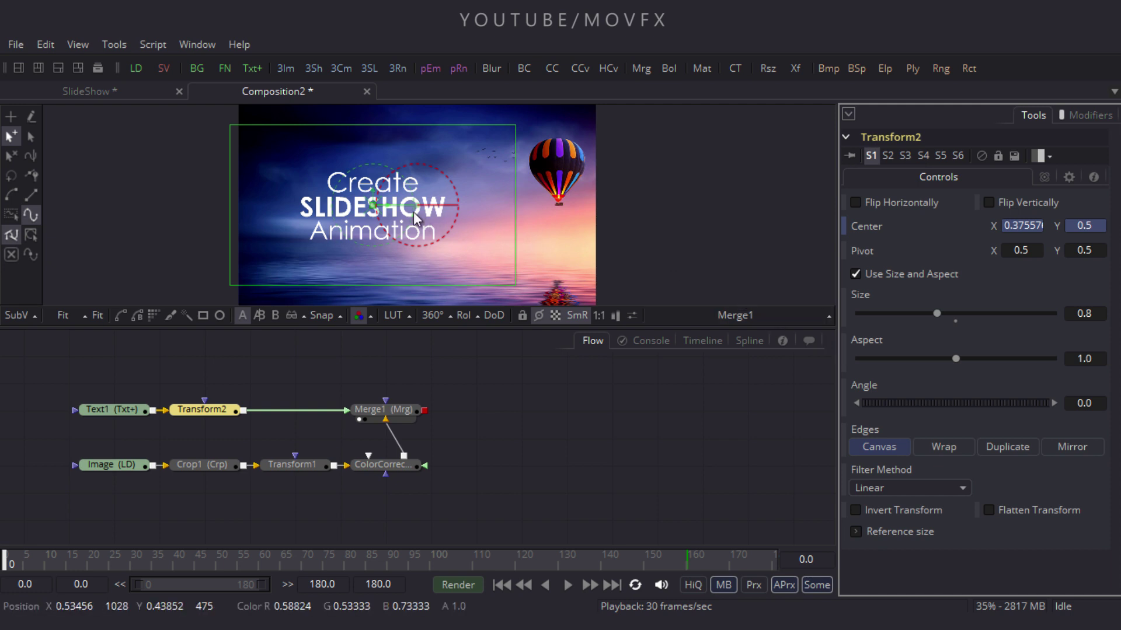
left_click_drag(390, 210, 606, 218)
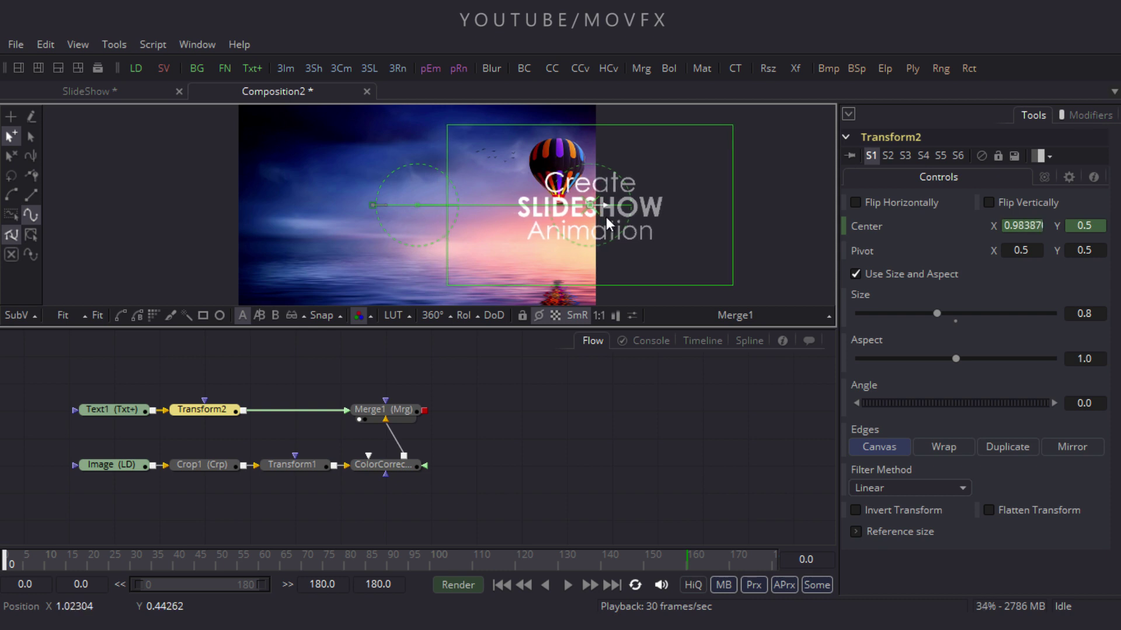
left_click(553, 404)
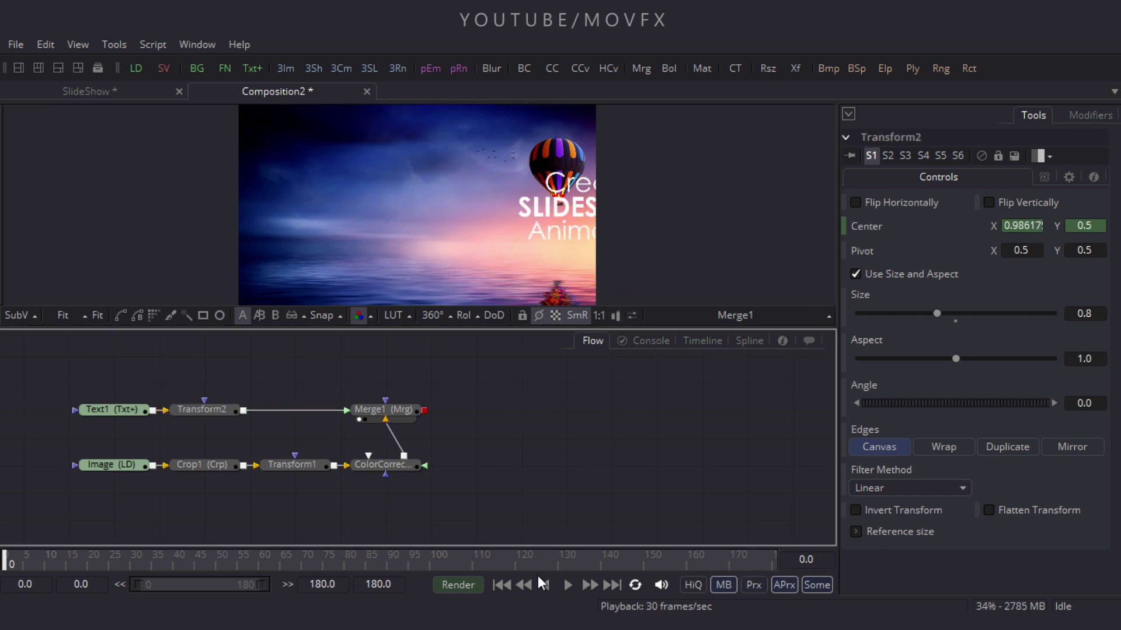
Step: Play back the title's movement across the image and return to frame 0
left_click(574, 586)
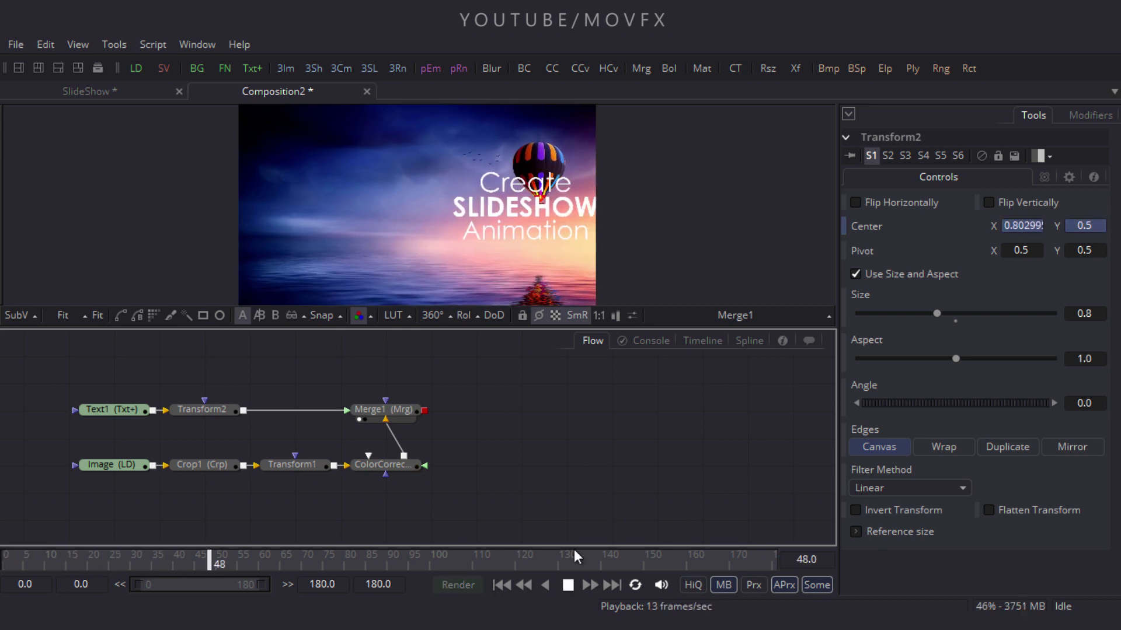
left_click(569, 585)
left_click(524, 585)
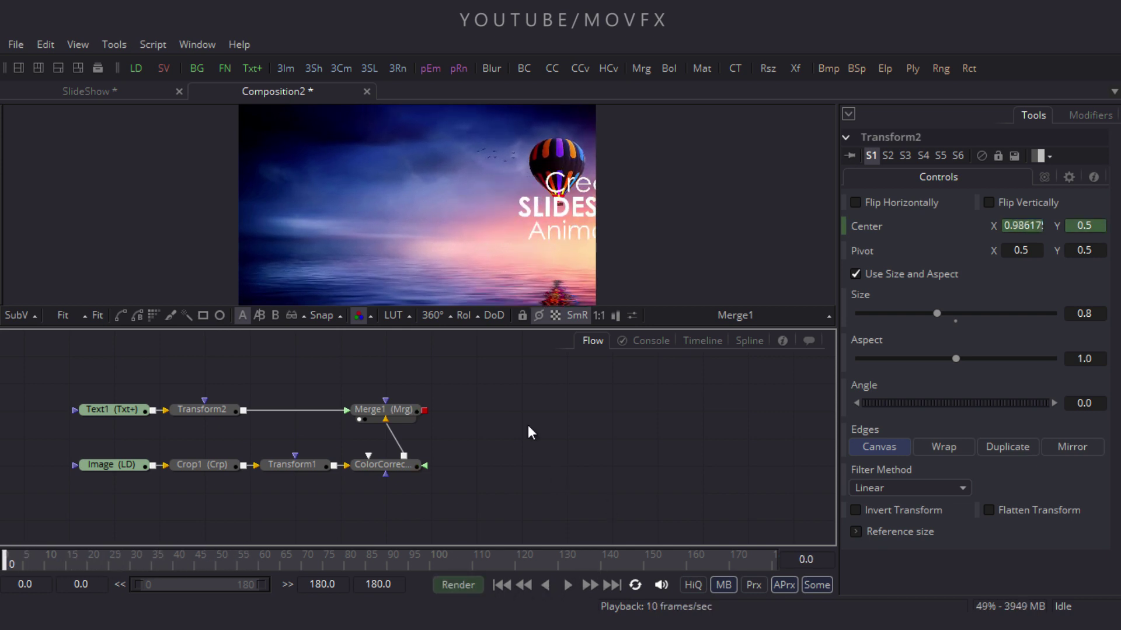
Step: Move the title node row closer to the image row and bring Dust Particles.mp4 from the Slide_show folder in File Explorer into the flow
left_click_drag(146, 372, 397, 443)
left_click(489, 440)
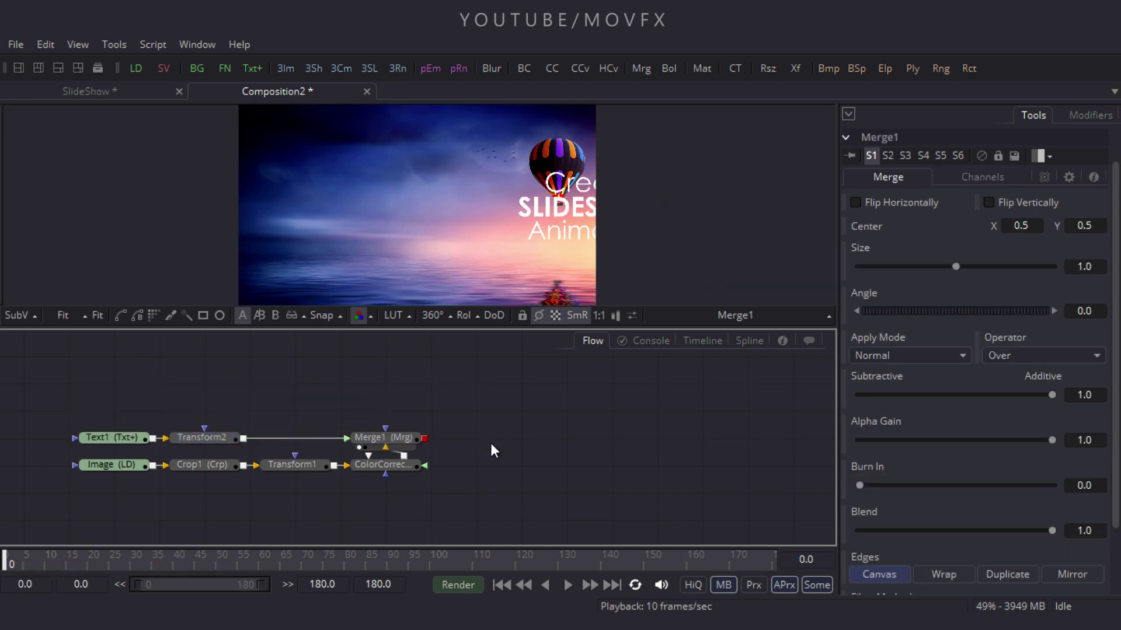
key("alt+Tab")
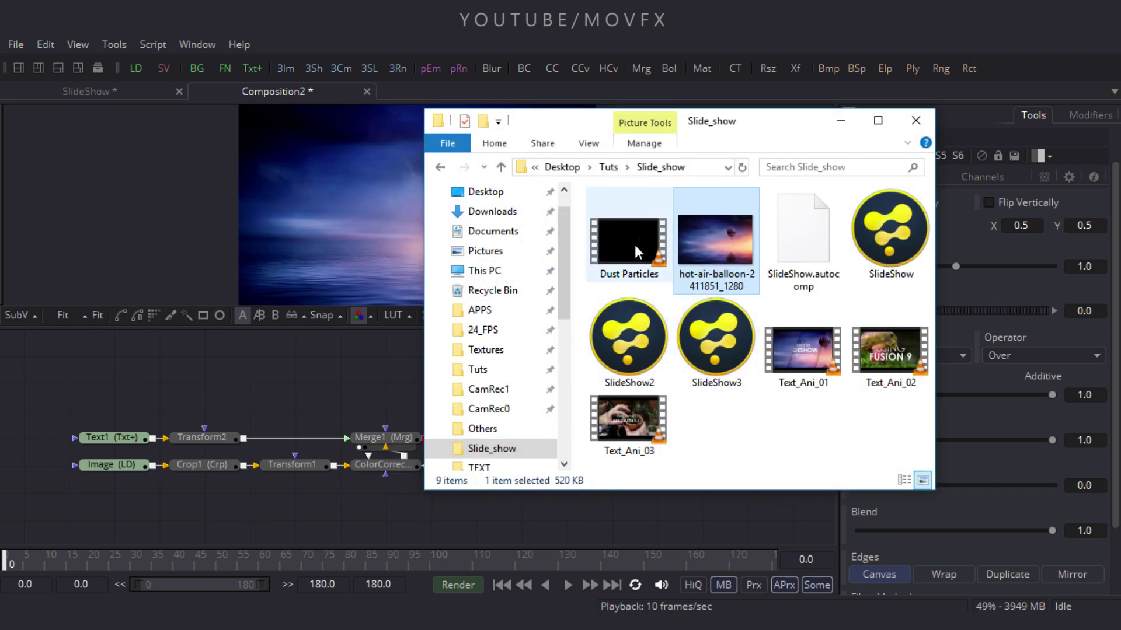
mouse_move(635, 244)
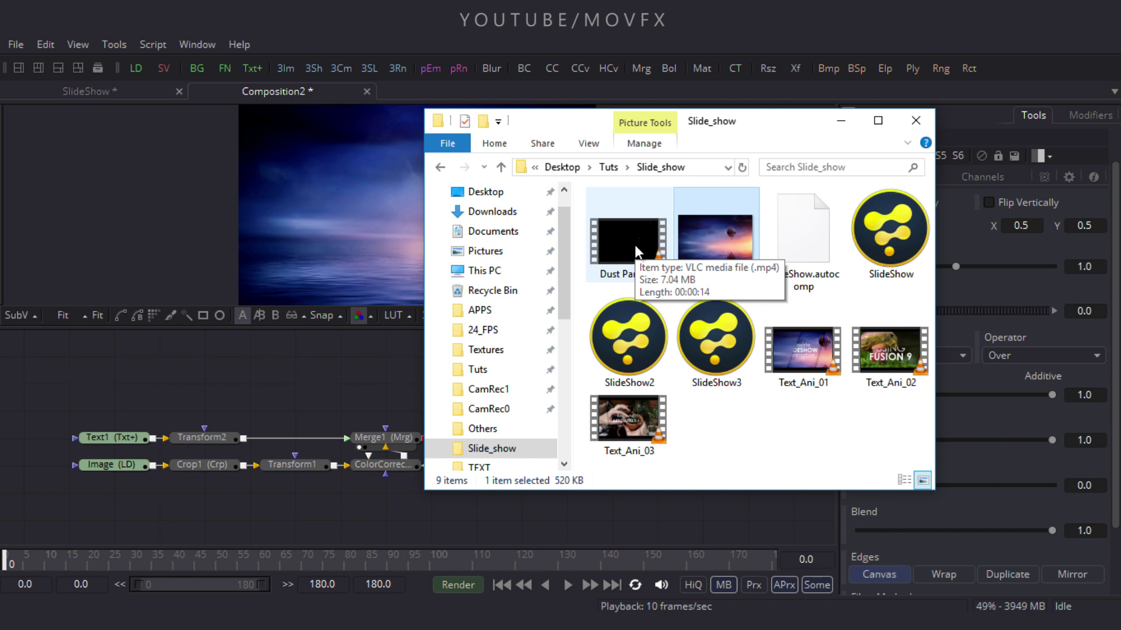
left_click_drag(632, 236, 124, 398)
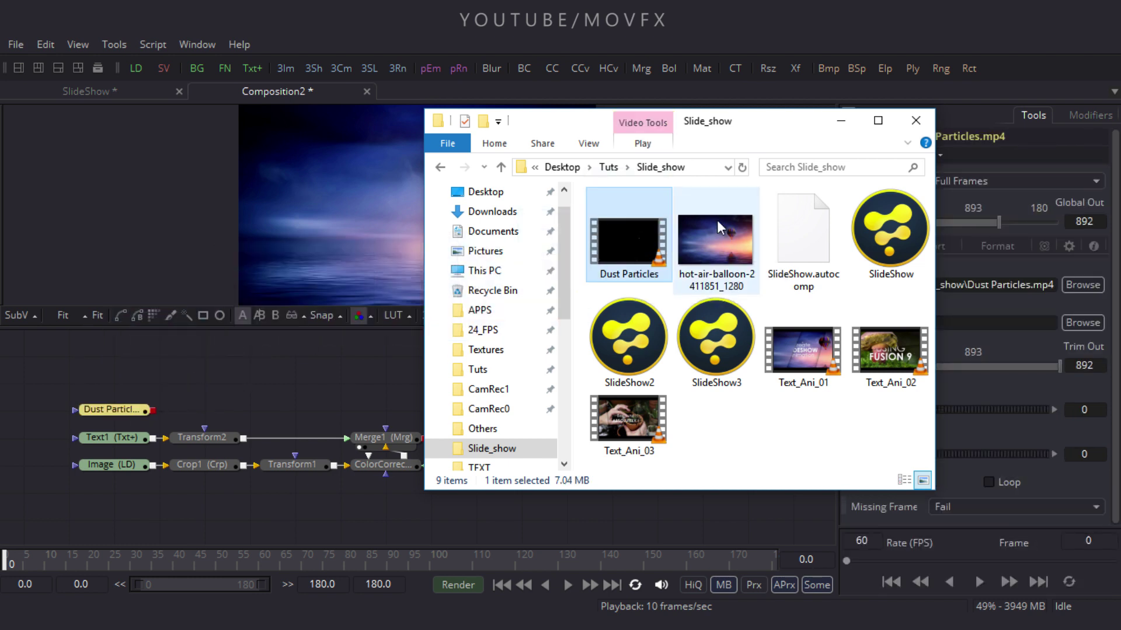
left_click(844, 125)
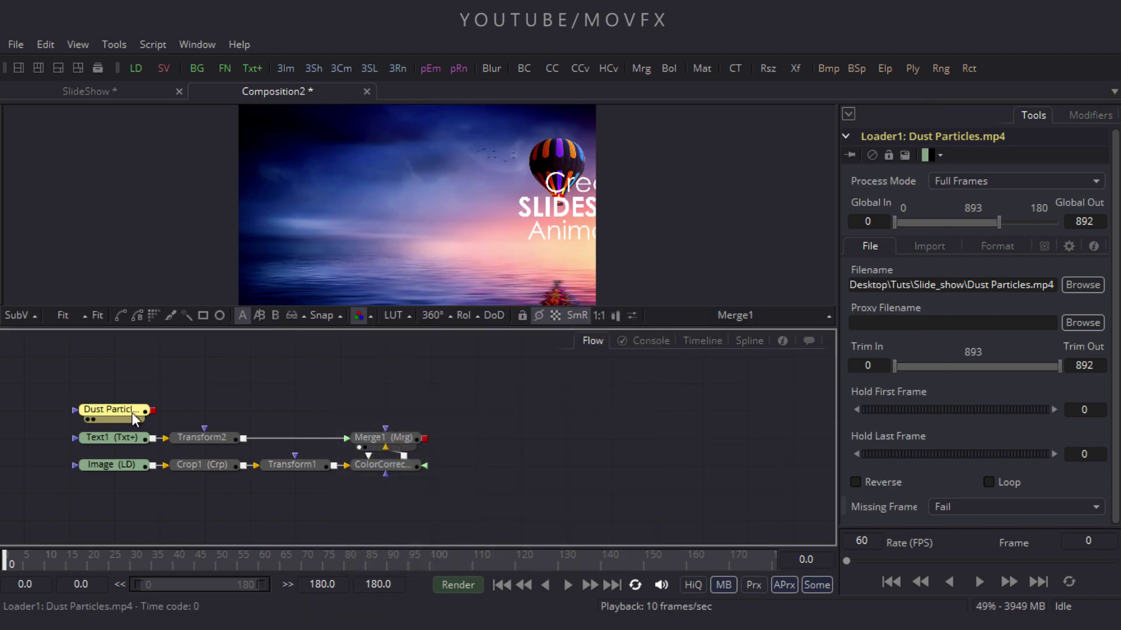
Step: Add a second Merge node with Dust Particles as foreground and Merge1 as background, and show it in the viewer
left_click(394, 405)
left_click(641, 68)
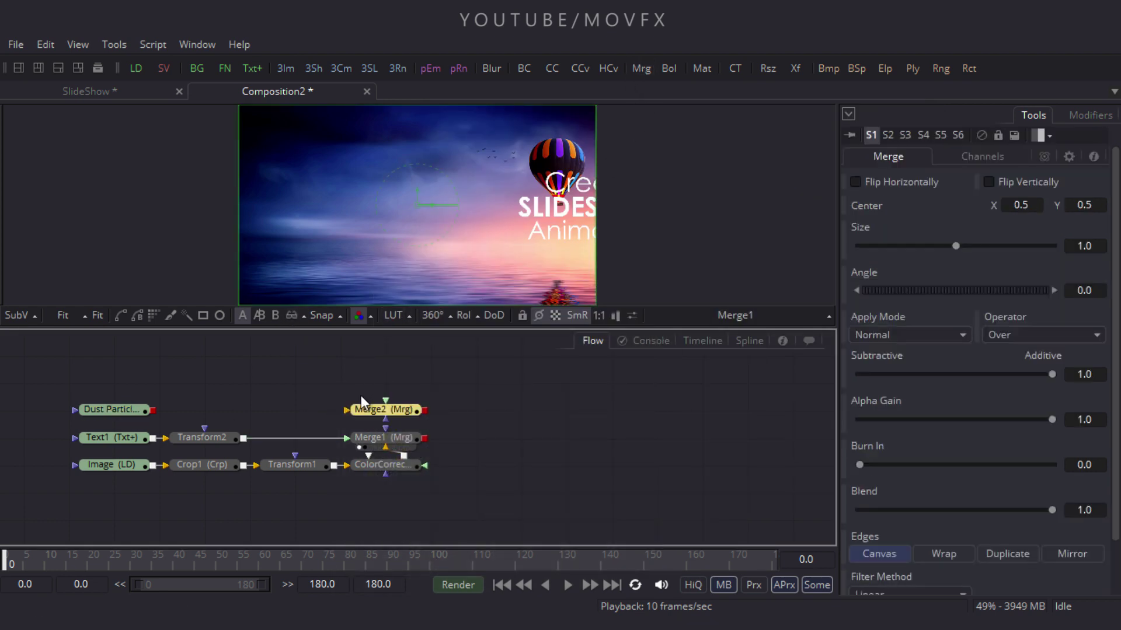
left_click_drag(390, 404, 119, 409)
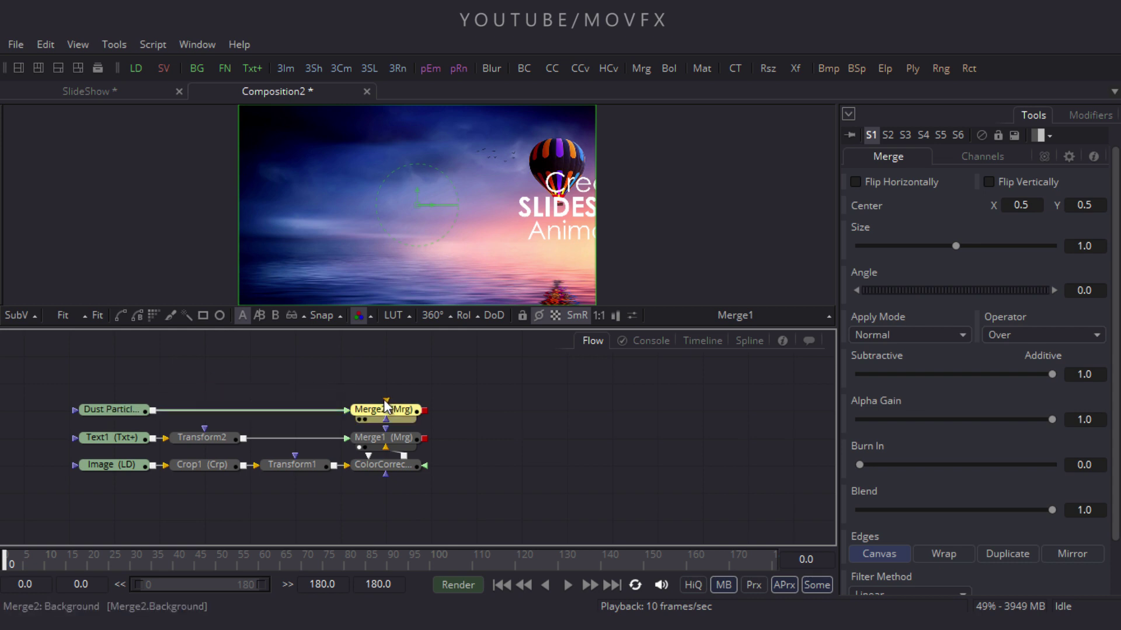
left_click_drag(386, 402, 386, 447)
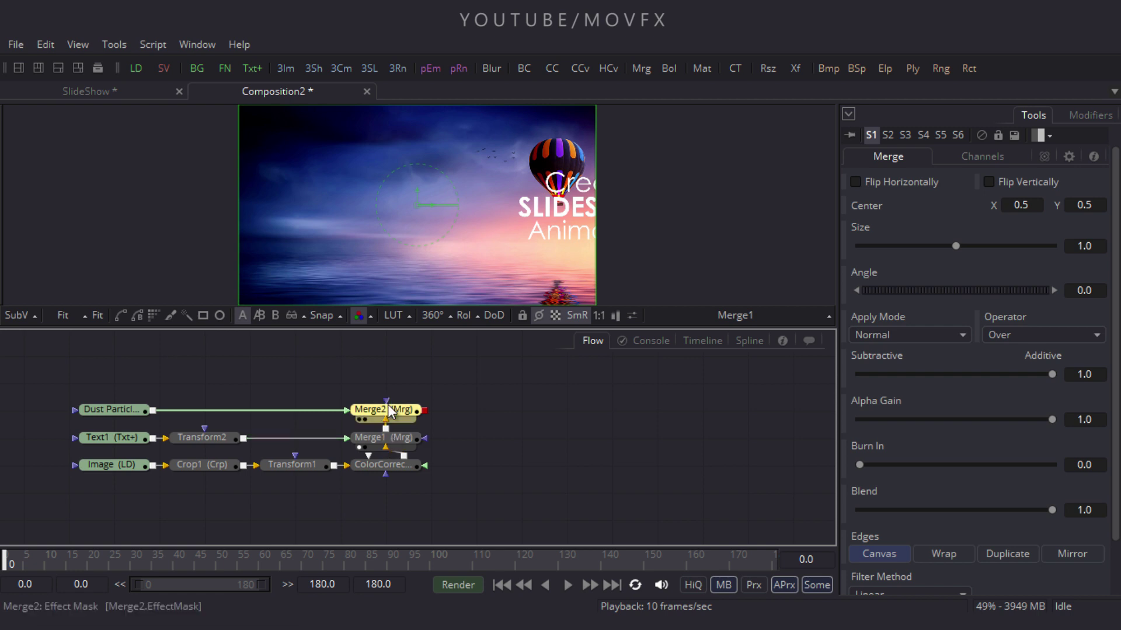
key("1")
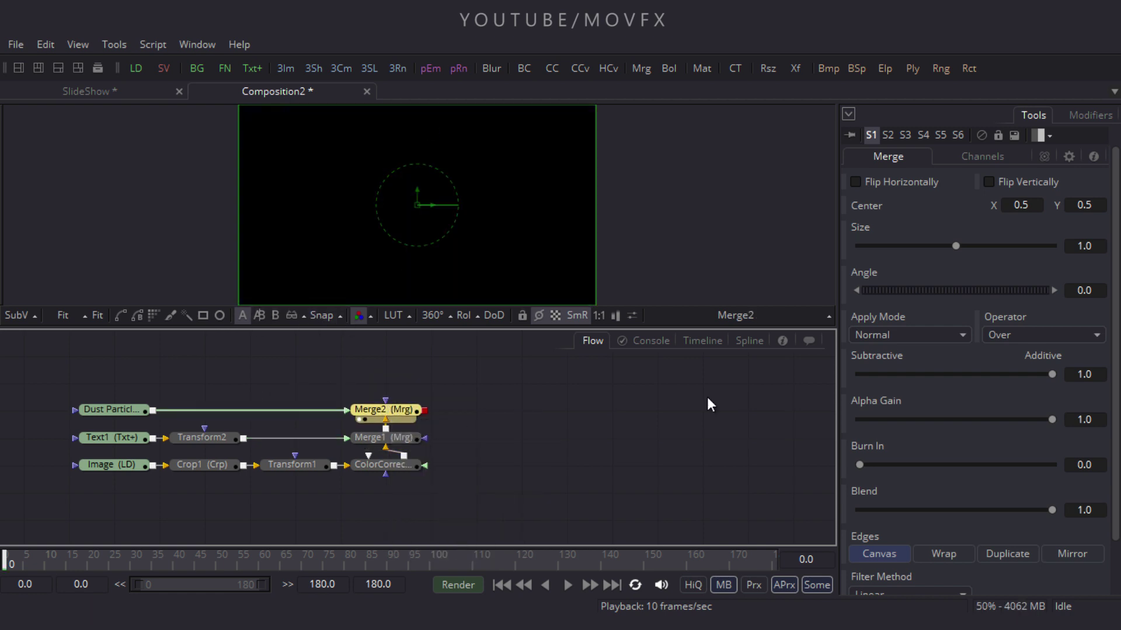
Step: Set Merge2's apply mode to Screen and preview the dust overlay at frame 140
left_click(915, 334)
left_click(882, 355)
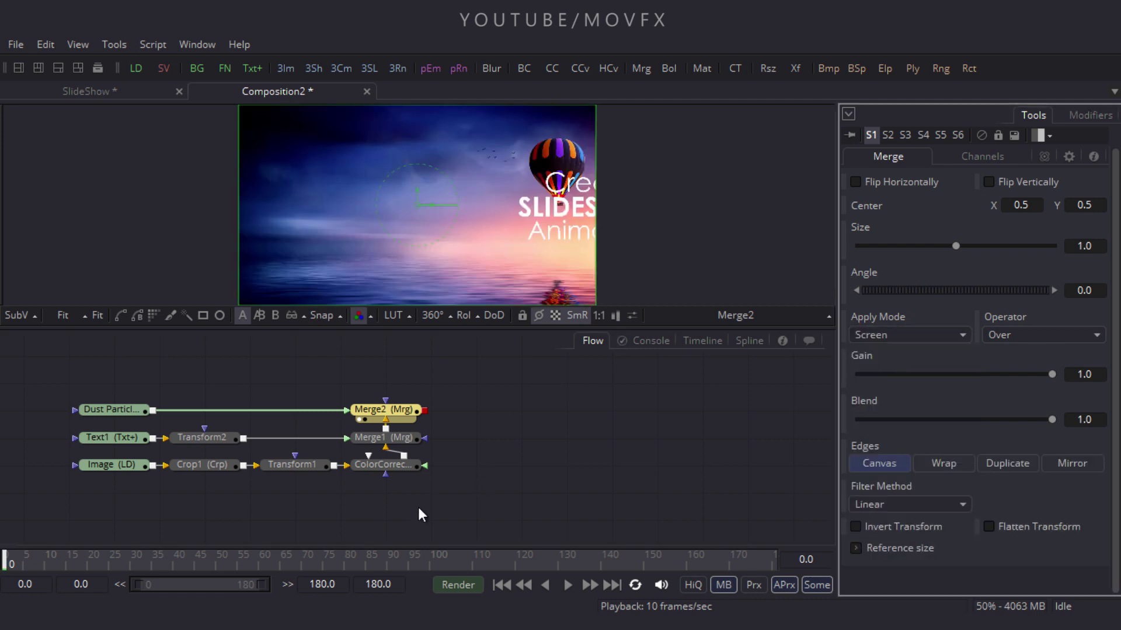
left_click_drag(251, 552, 603, 560)
Step: Add a Background node to an empty spot in the flow and rename it Matte
left_click(471, 475)
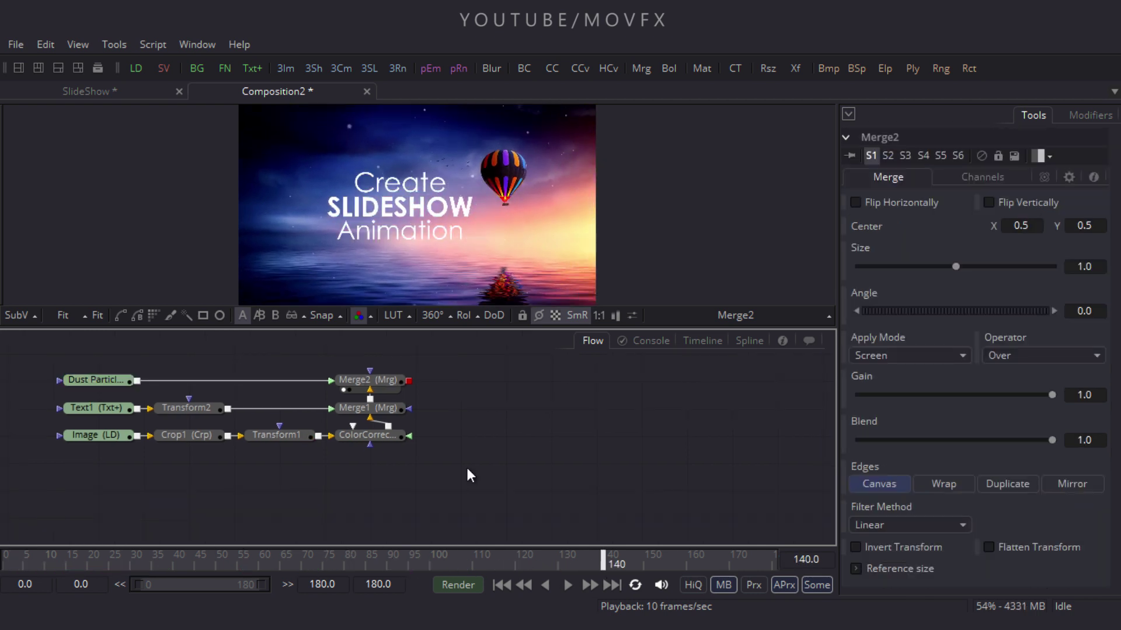
left_click(199, 69)
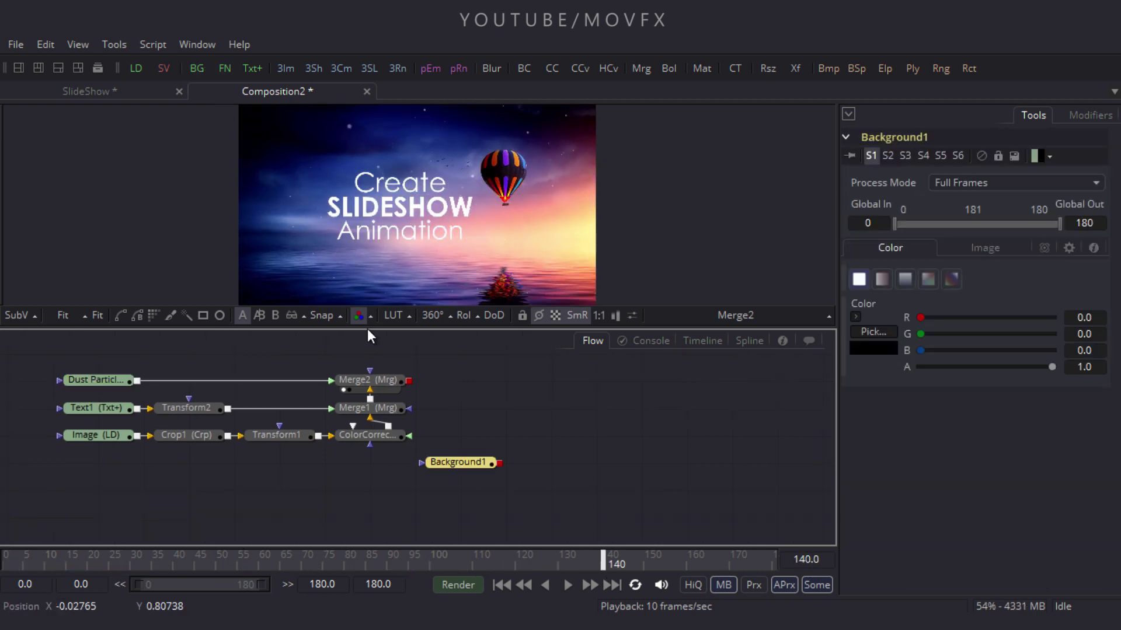
left_click(465, 479)
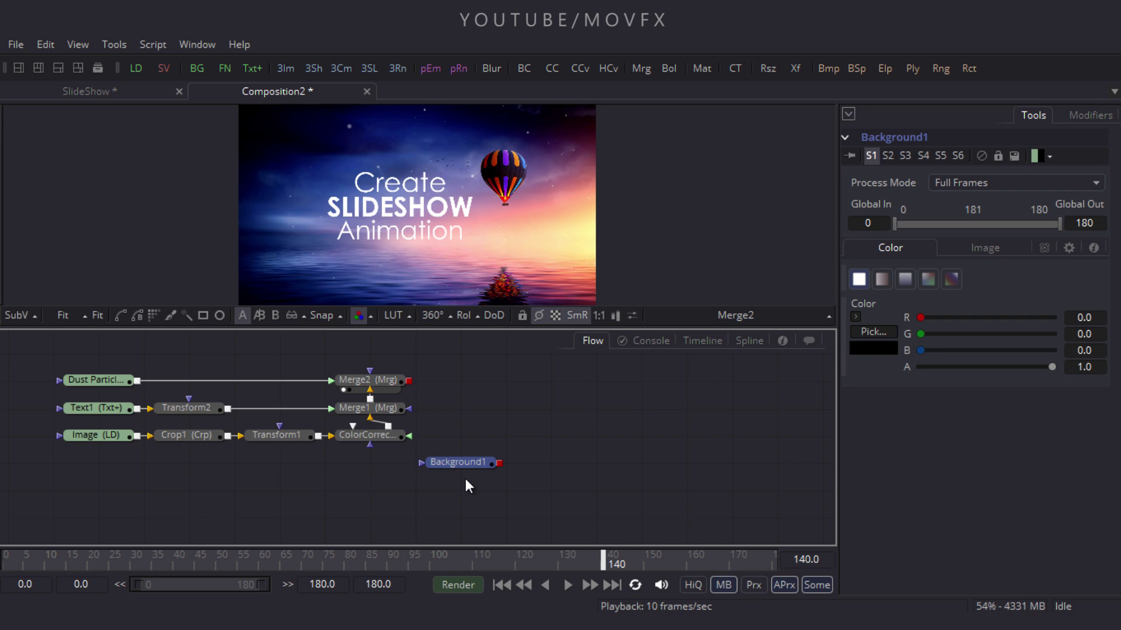
key("F2")
type("Matte")
key("Return")
Step: Enlarge the viewer area and place the Matte node level with Merge2, to its right in the flow
left_click_drag(475, 460, 502, 478)
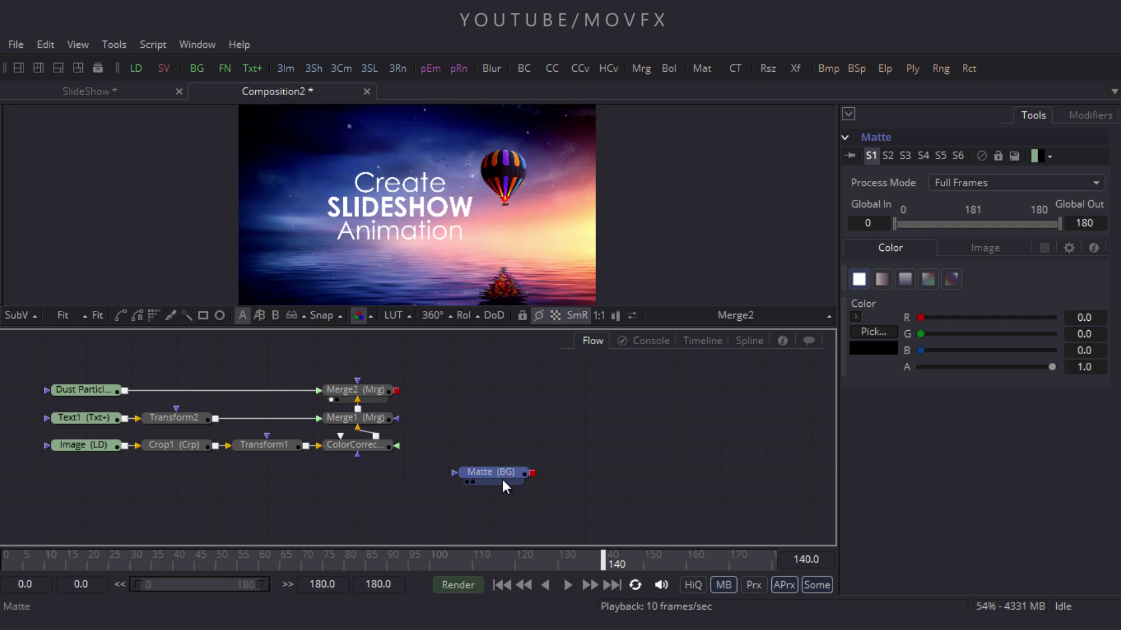
left_click_drag(444, 327, 445, 382)
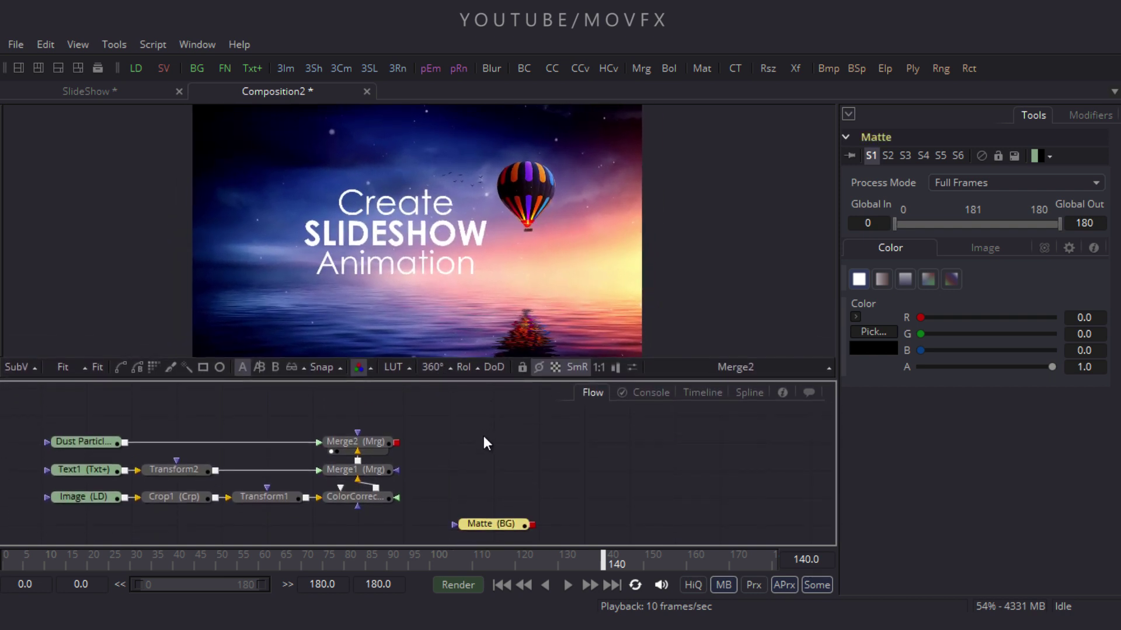
left_click_drag(489, 527, 489, 450)
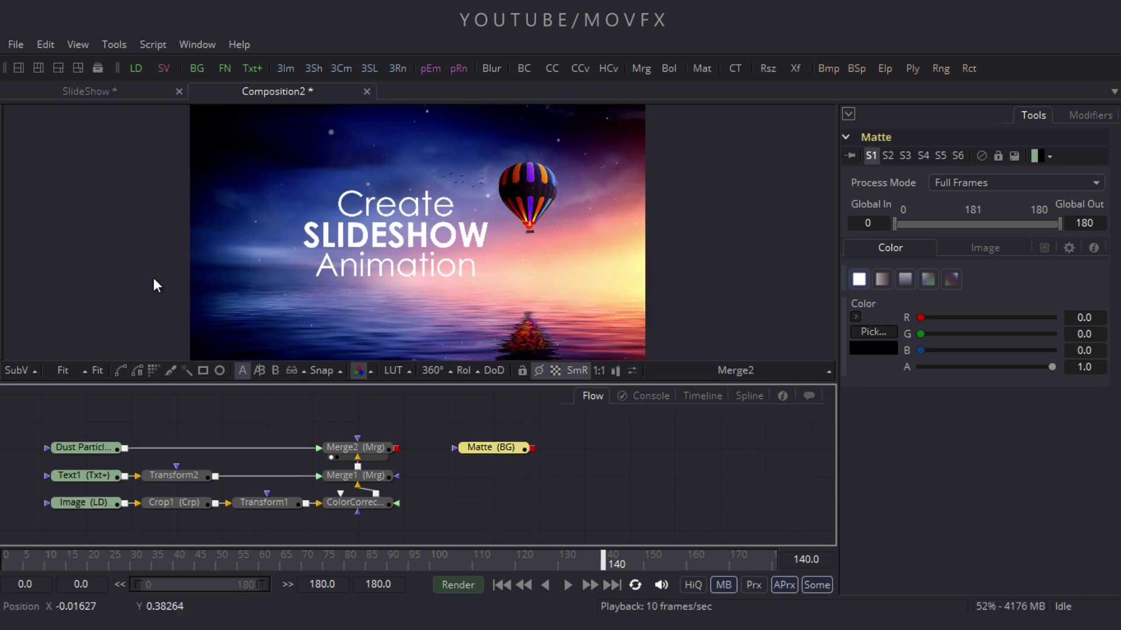
Step: Add a polygon mask to Matte and draw a narrow slanted four-sided shape outside the image's right edge at frame 0
left_click(120, 370)
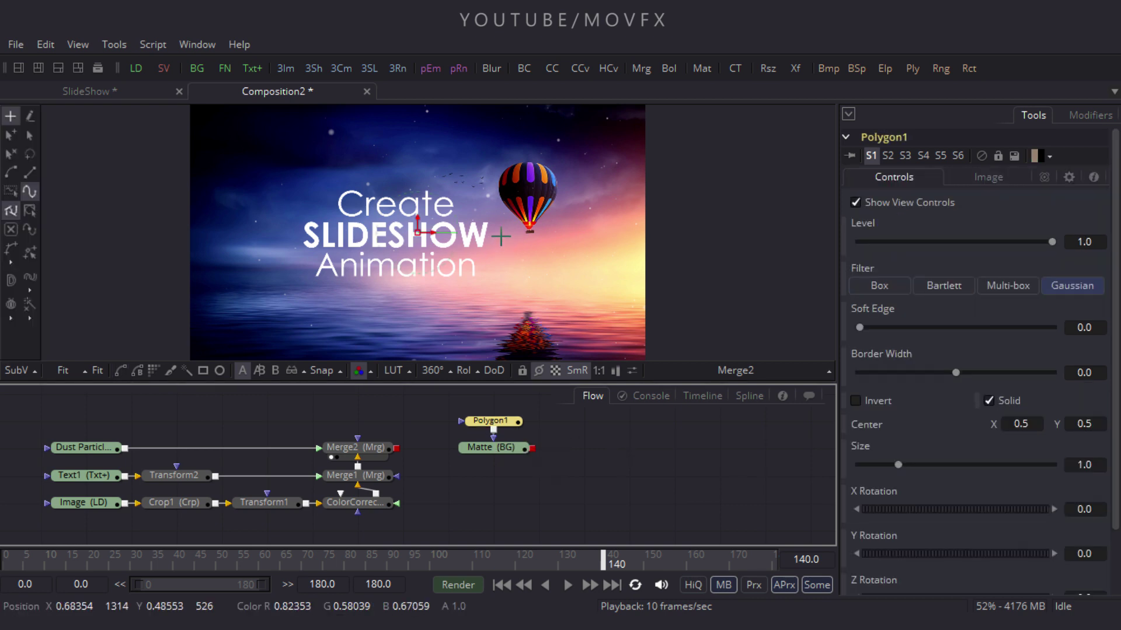
scroll(502, 235, "down", 1)
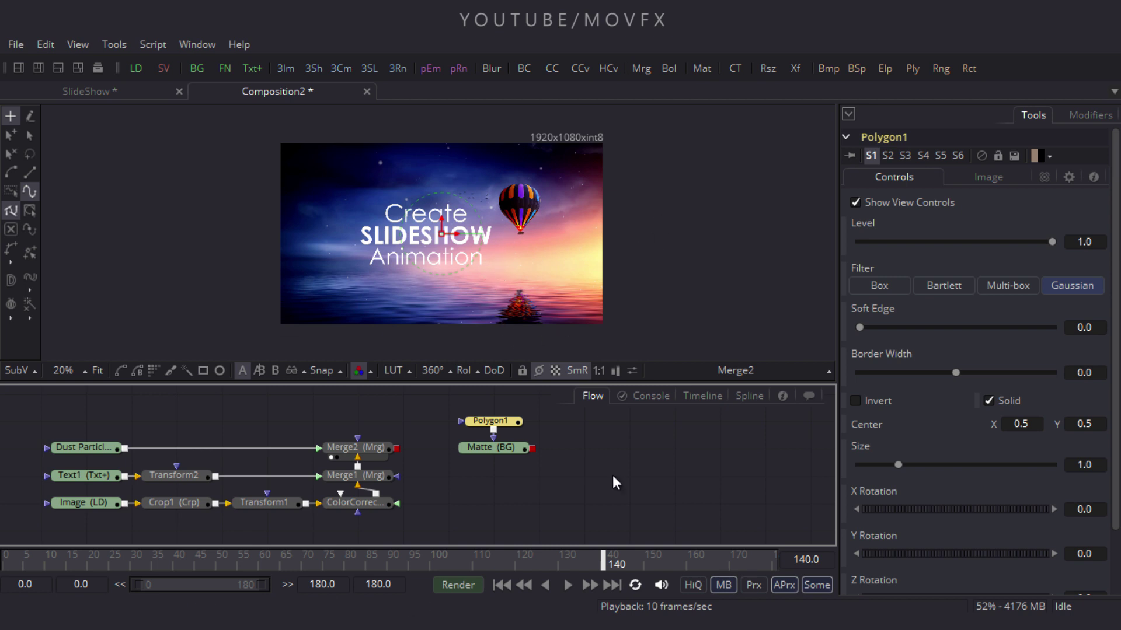
left_click_drag(594, 561, 4, 561)
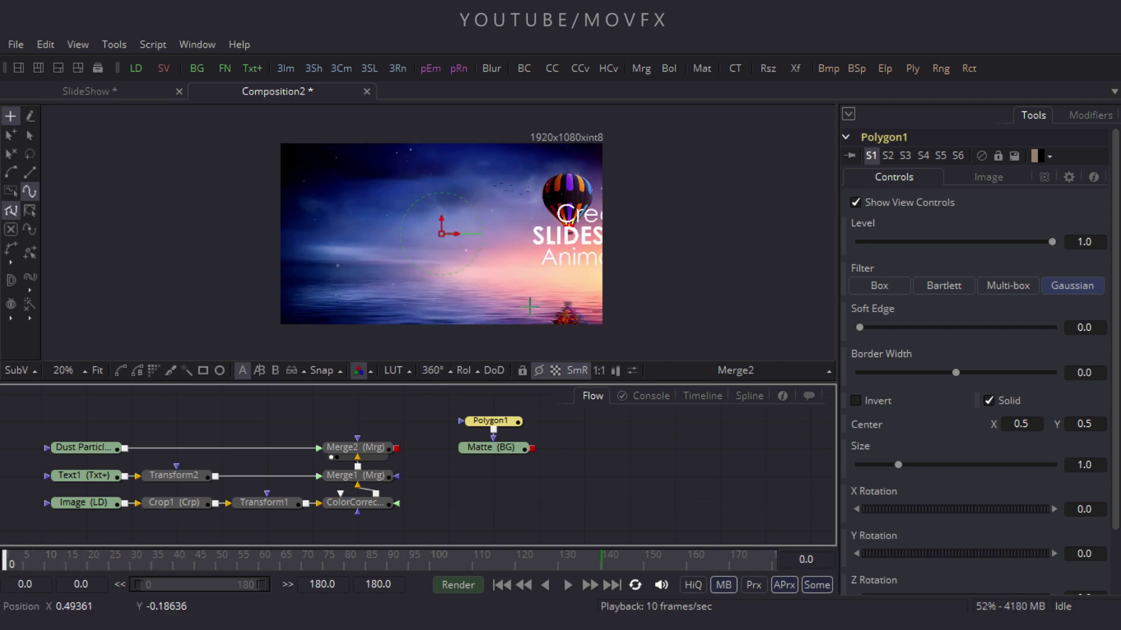
left_click(636, 136)
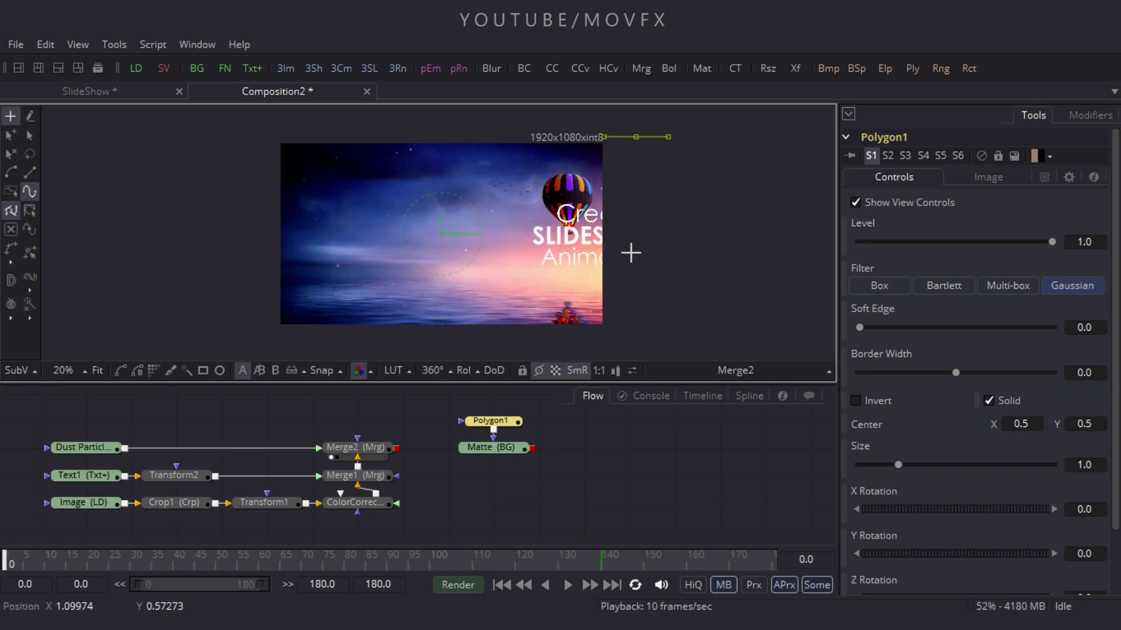
left_click(608, 334)
left_click(671, 130)
left_click(636, 135)
Step: Adjust the upper-left and lower corners of the polygon at frame 0 to make it a slim, even slanted strip
left_click_drag(639, 128, 648, 129)
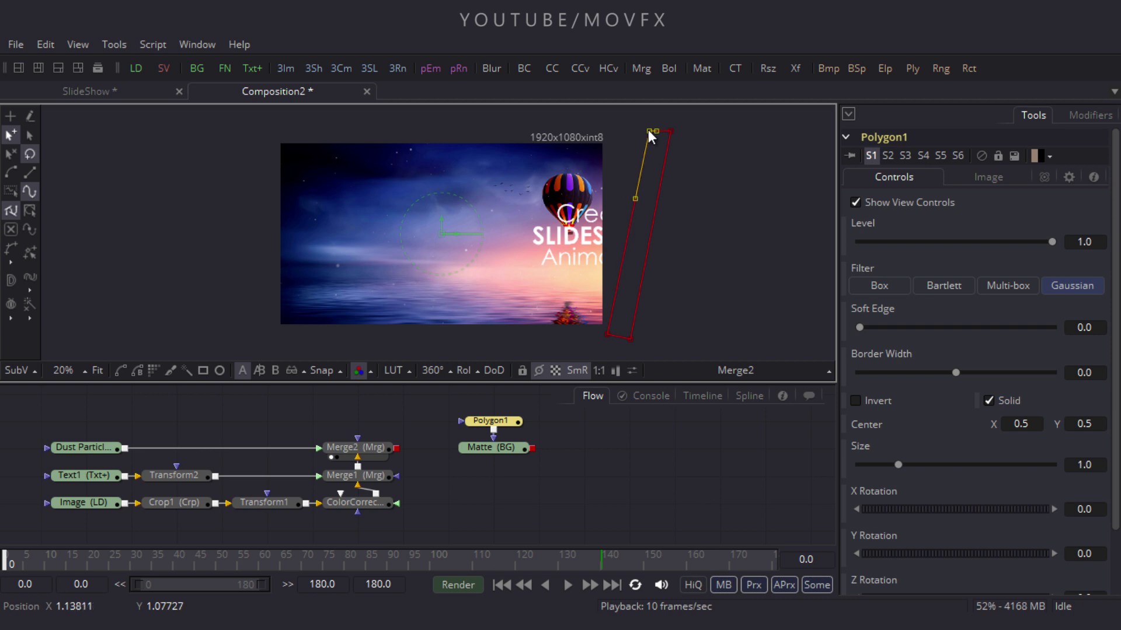
left_click(609, 334)
left_click(628, 338)
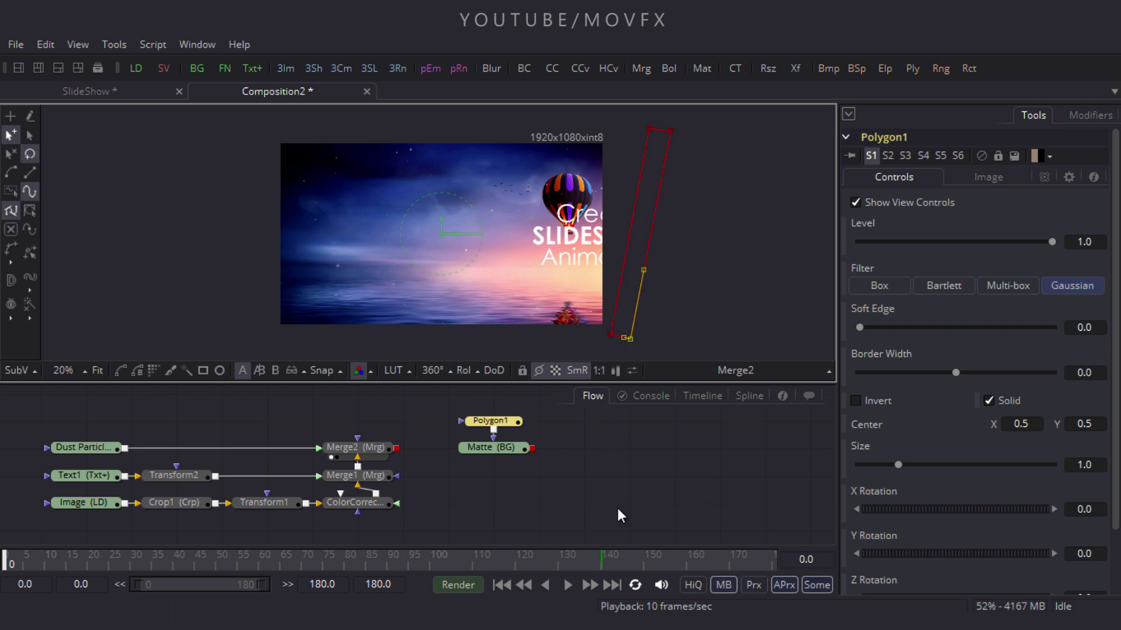
Step: At frame 160, move the polygon onto the image and widen it leftward so that it surrounds the title
left_click_drag(621, 559, 688, 580)
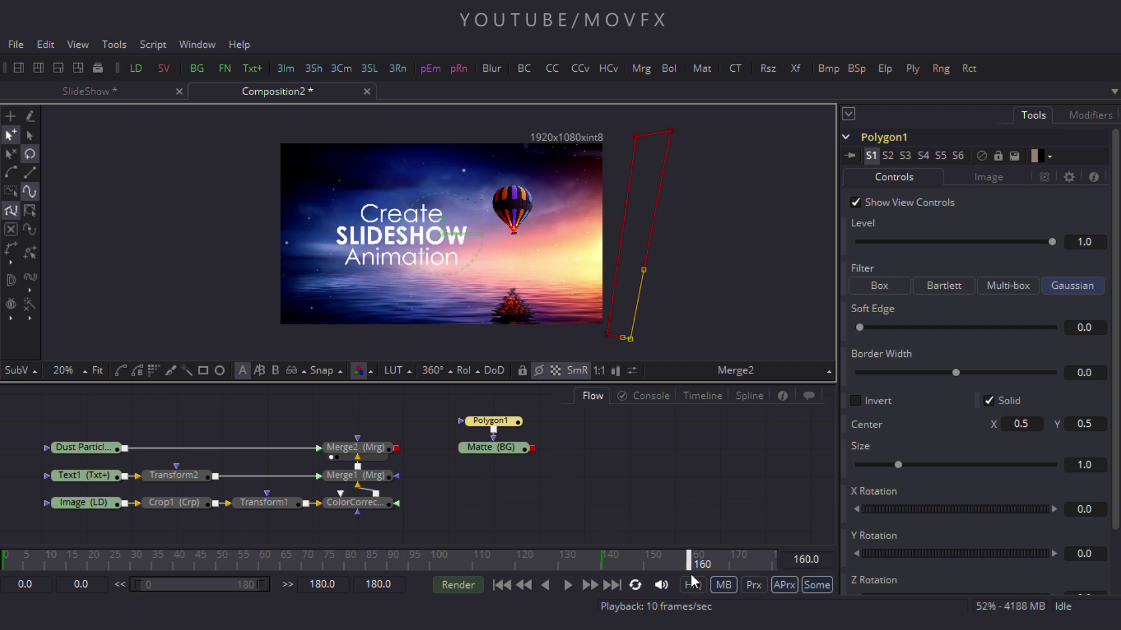
left_click_drag(693, 118, 456, 336)
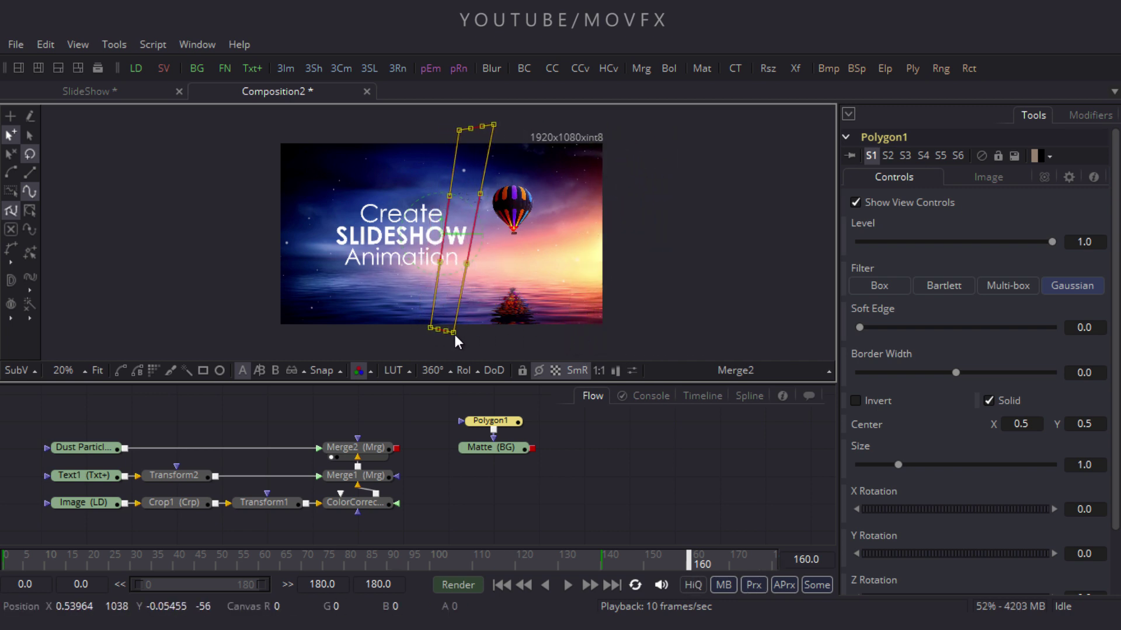
left_click_drag(457, 129, 338, 125)
left_click_drag(429, 328, 304, 333)
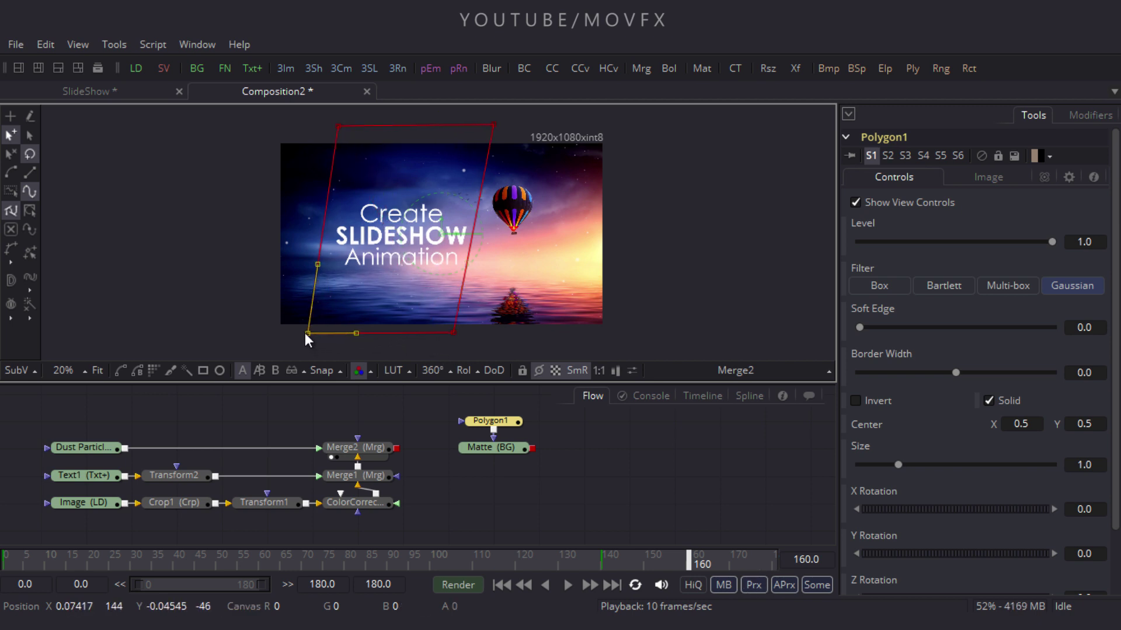
Step: Fine-tune the polygon's four corners at frame 160, slanting the left side more and extending the lower-right corner past the image
left_click_drag(338, 126, 362, 129)
left_click_drag(308, 333, 291, 334)
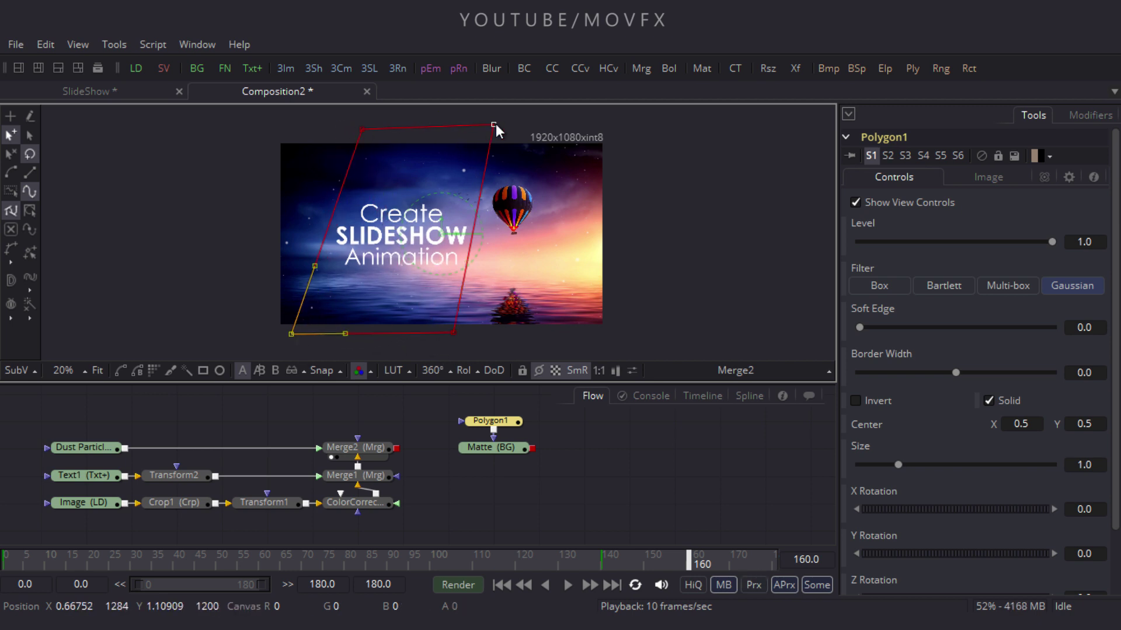
mouse_move(453, 332)
left_mouse_down()
mouse_move(472, 337)
mouse_move(433, 338)
mouse_move(461, 341)
left_mouse_up()
left_click_drag(493, 124, 509, 127)
left_click_drag(461, 342, 464, 344)
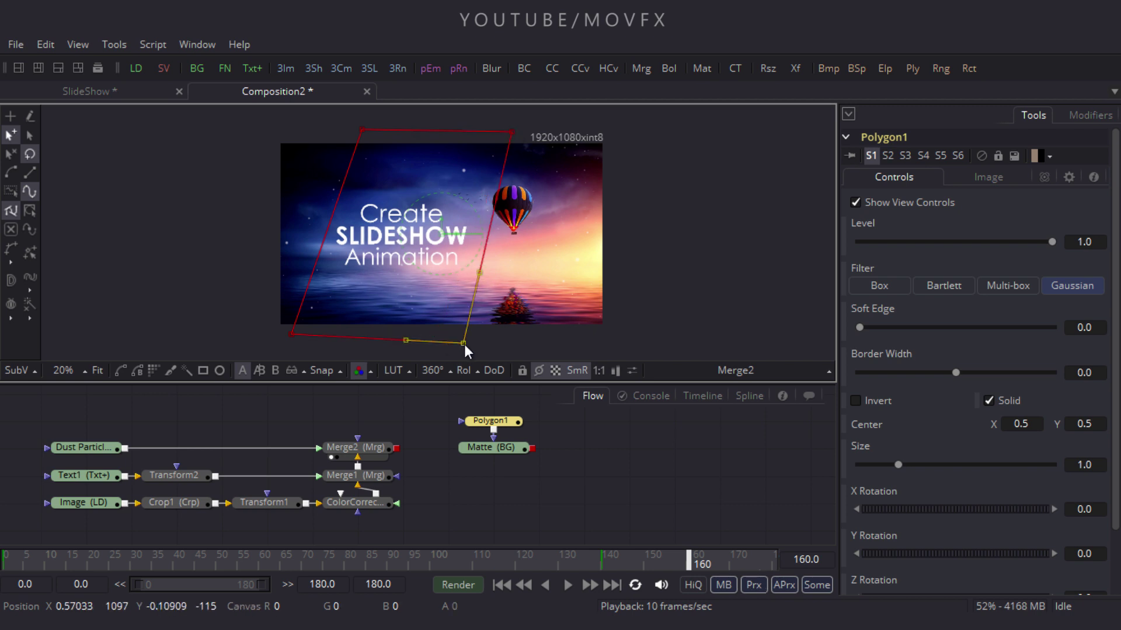
left_click_drag(510, 132, 485, 127)
left_click_drag(462, 343, 468, 338)
left_click_drag(484, 128, 492, 125)
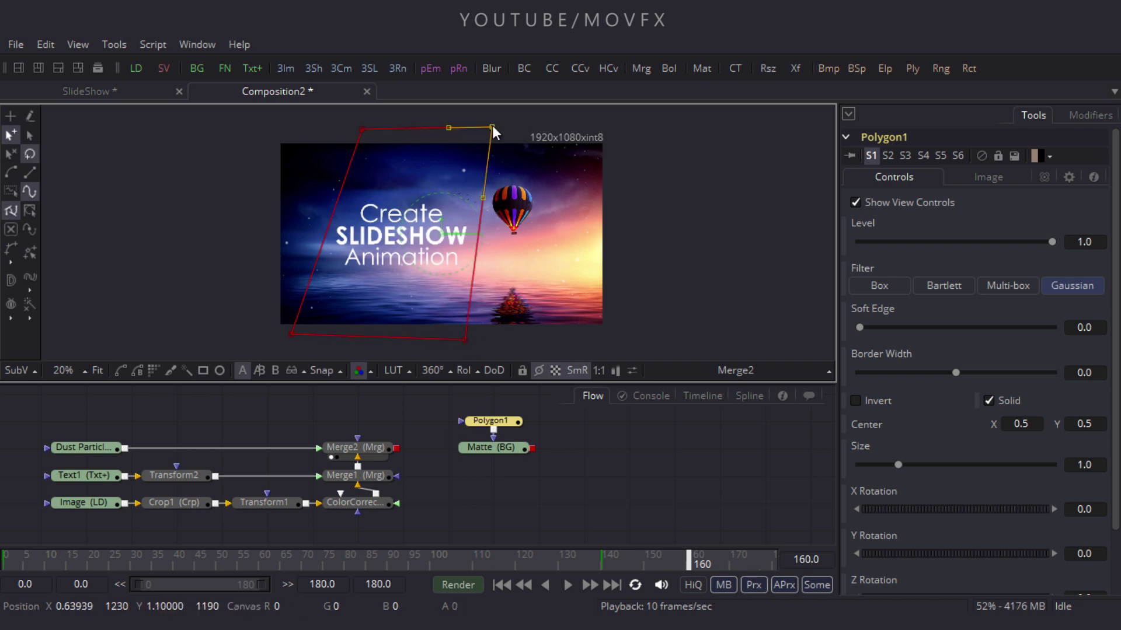
Step: Show Matte in the viewer and invert its Polygon1 mask
left_click(585, 454)
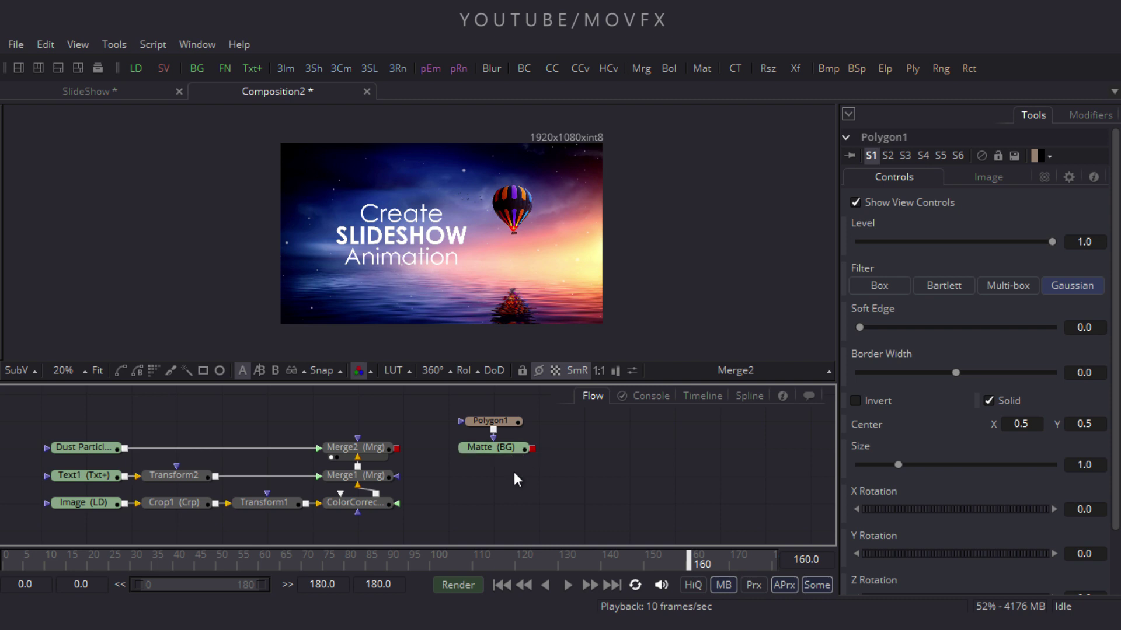
left_click_drag(489, 450, 496, 286)
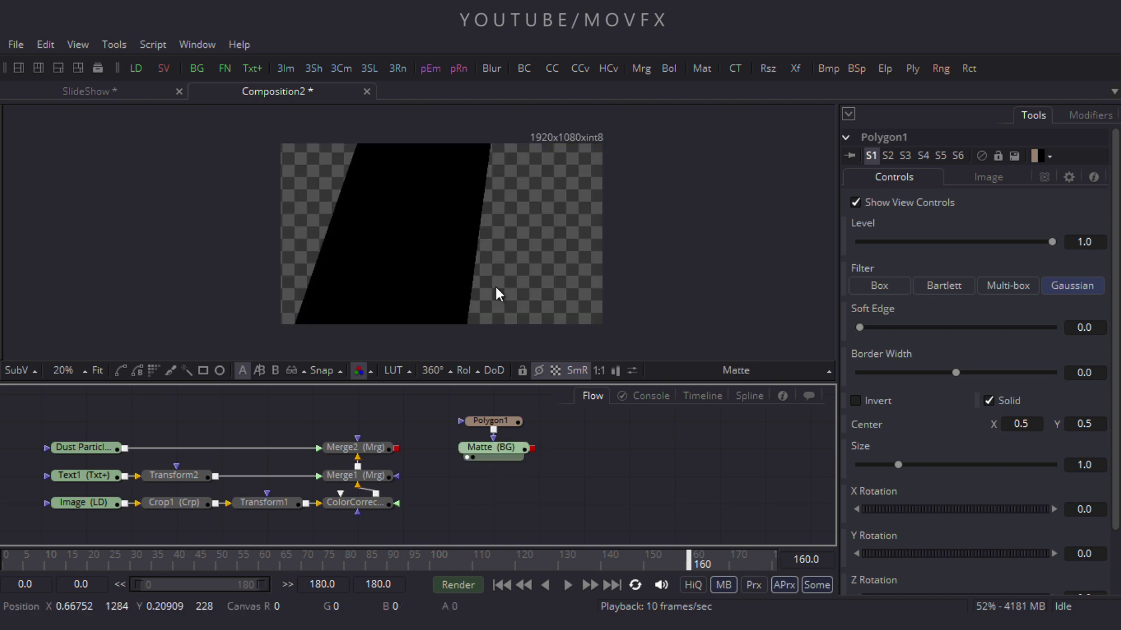
left_click(495, 418)
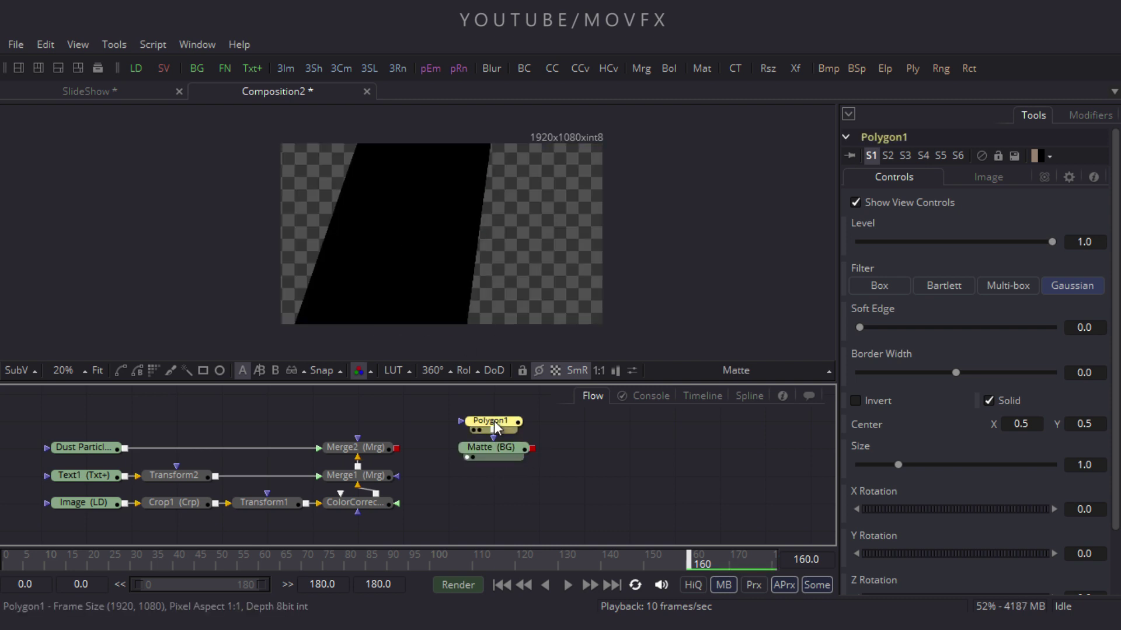
left_click(869, 402)
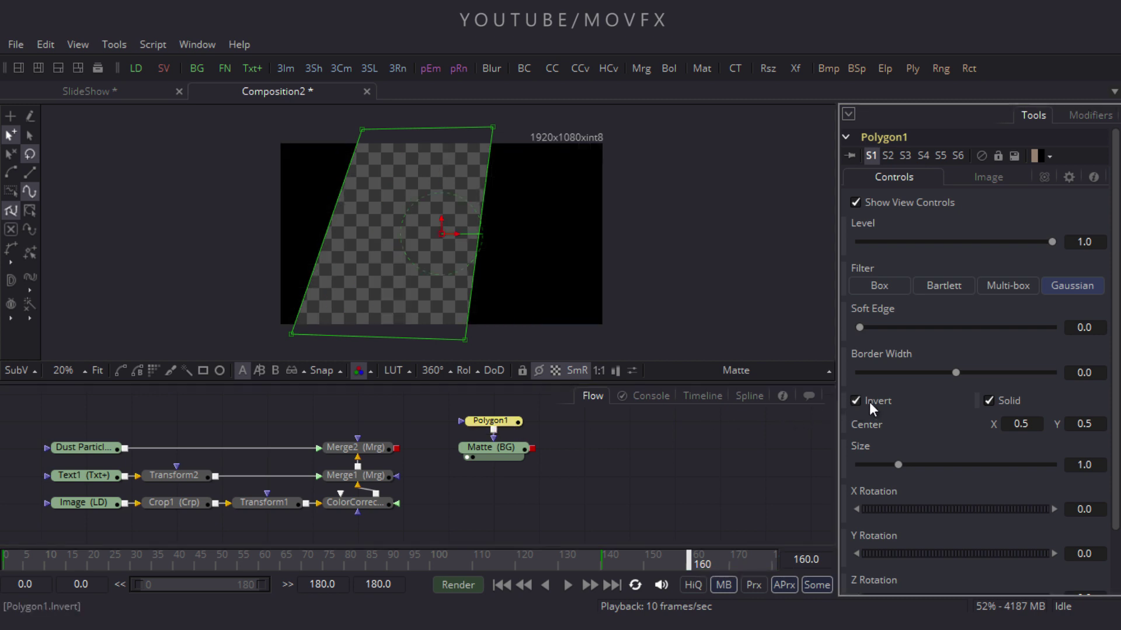
left_click(573, 473)
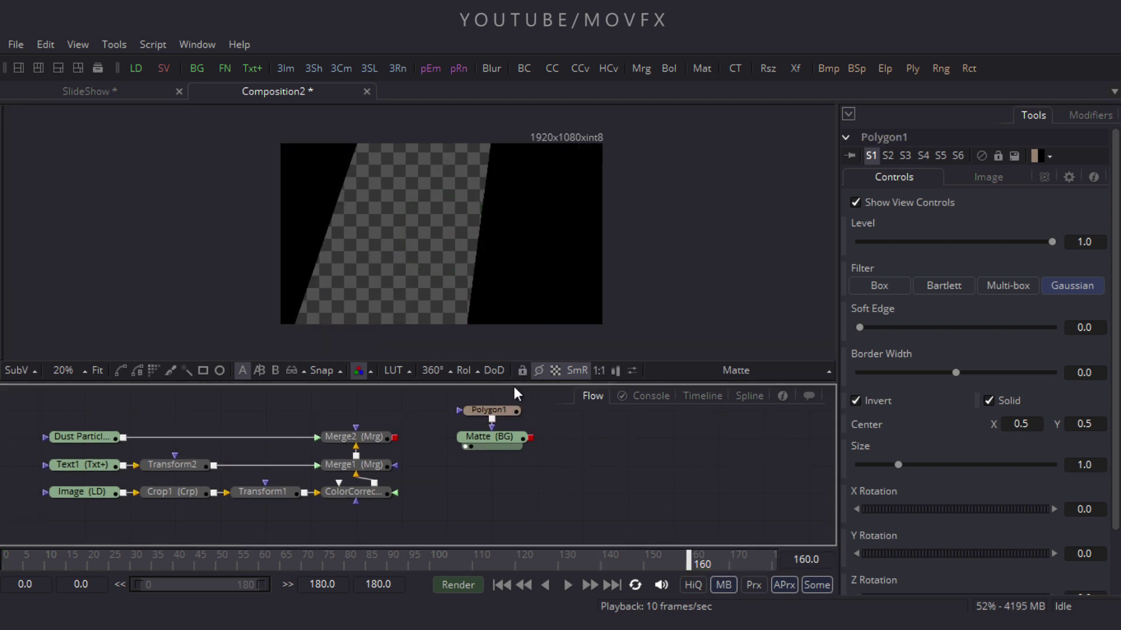
Step: Enlarge the flow area and move Polygon1 and Matte together below the level of the image node row
left_click_drag(508, 383, 528, 308)
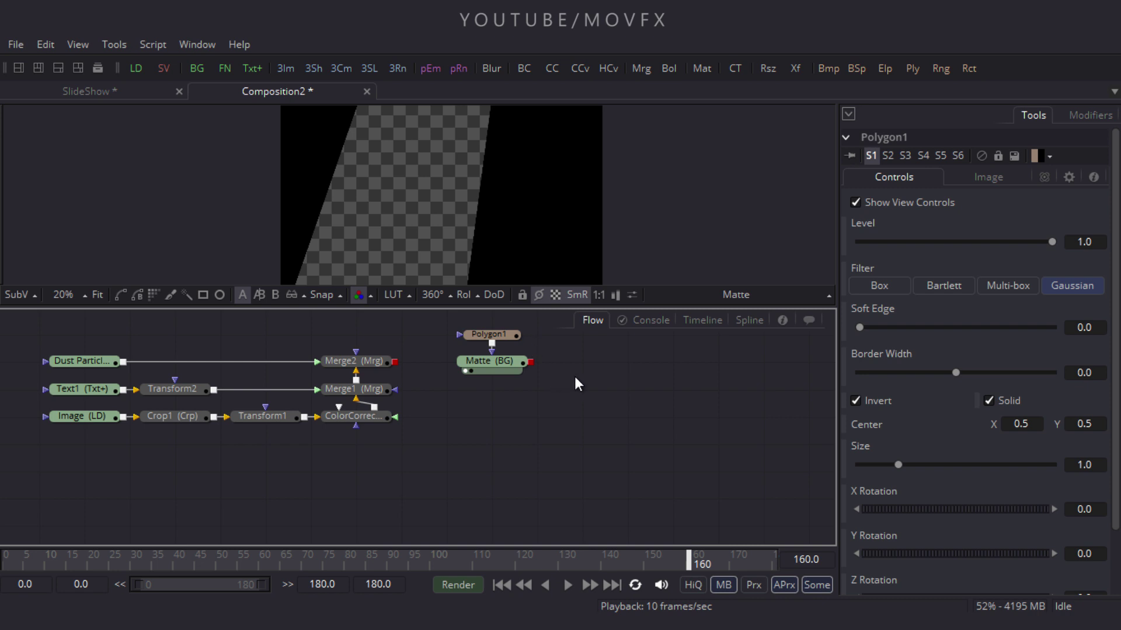
left_click_drag(562, 350, 518, 447)
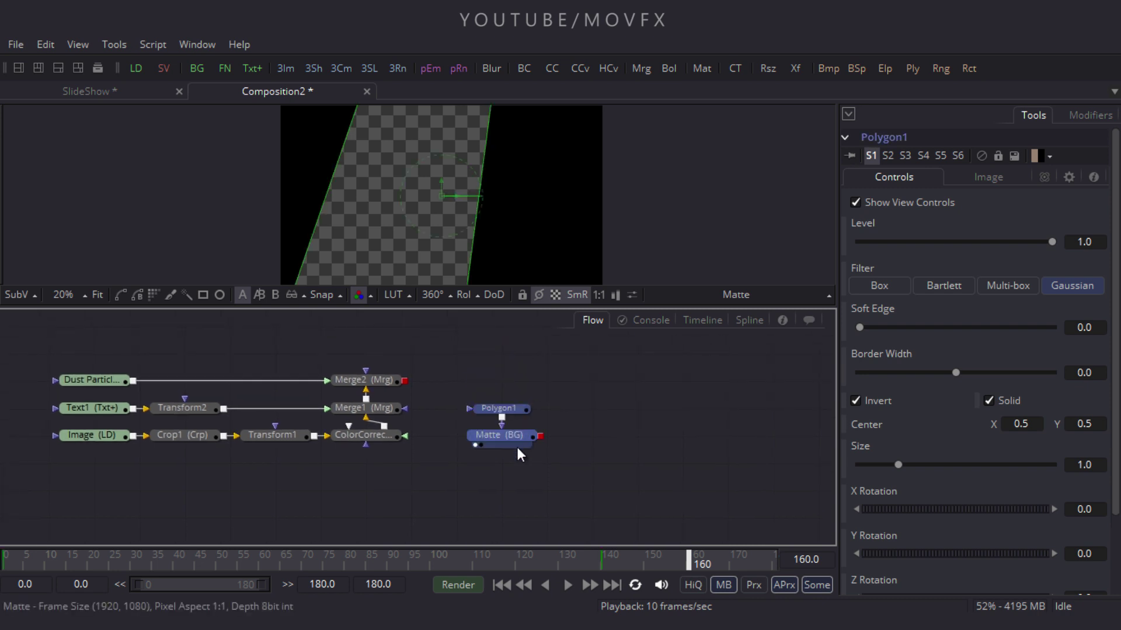
left_click(517, 447)
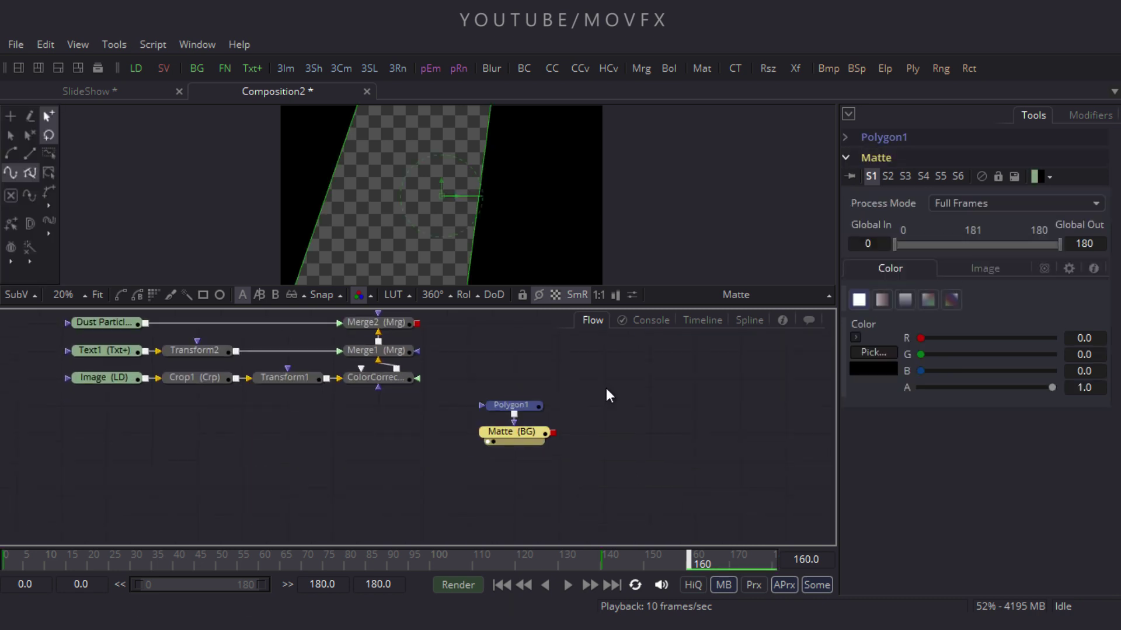
left_click(575, 432)
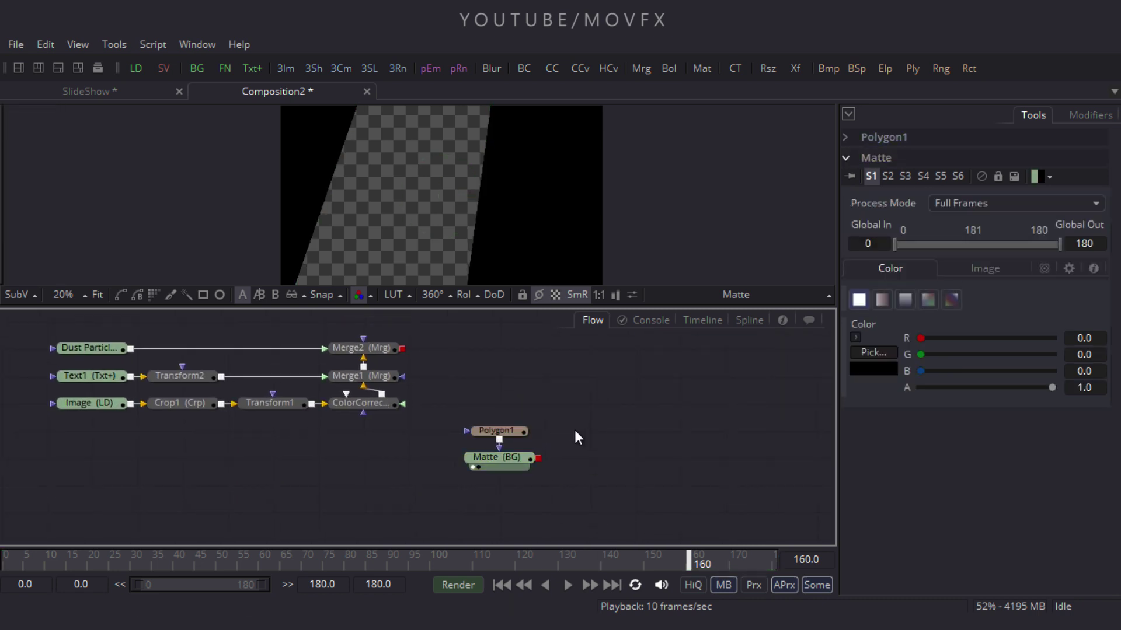
Step: Add a Transform node level with Matte below ColorCorrector1 and feed it from Transform1's output
left_click(796, 68)
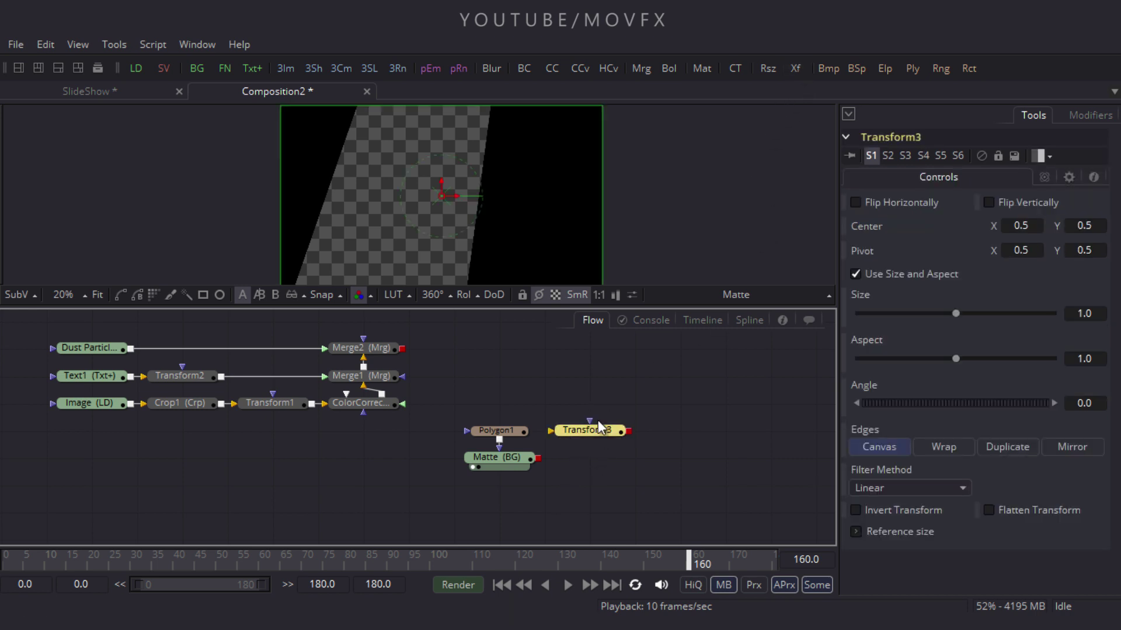
left_click_drag(592, 425, 379, 455)
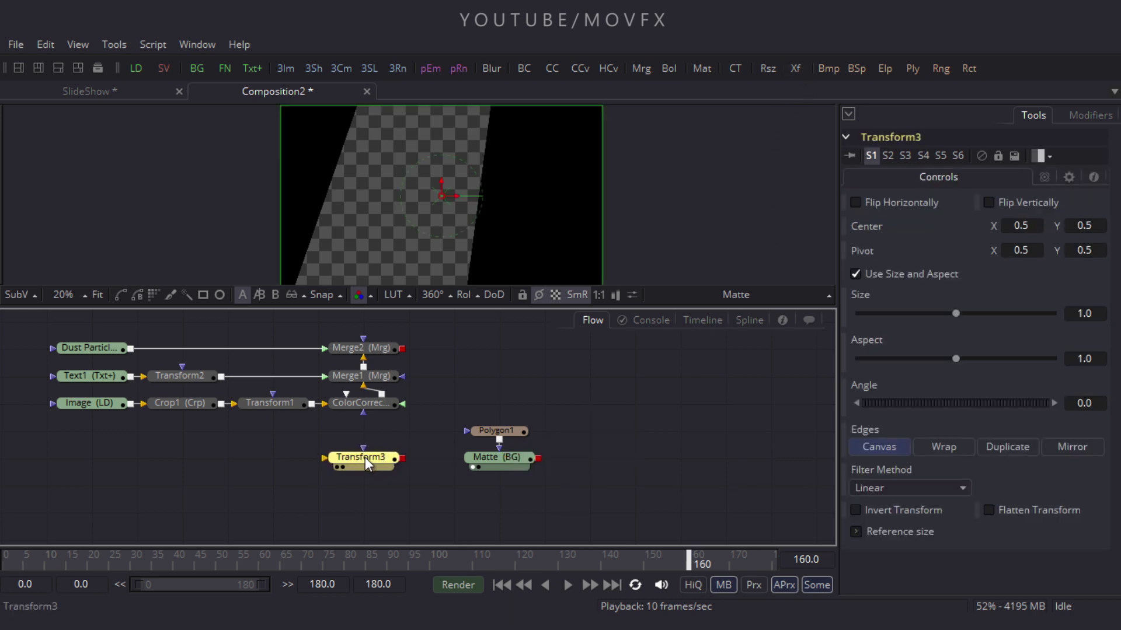
scroll(362, 458, "up", 2)
left_click_drag(313, 479, 296, 402)
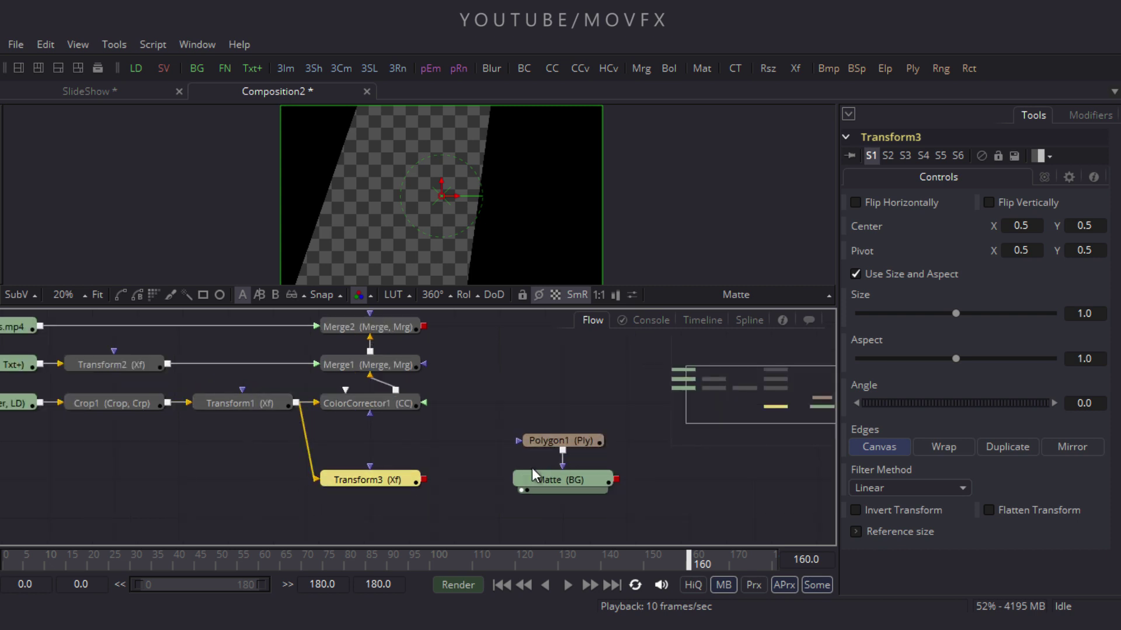
Step: Space out the lower node row by moving Polygon1 and Matte further right and Transform3 further left
scroll(590, 433, "right", 1)
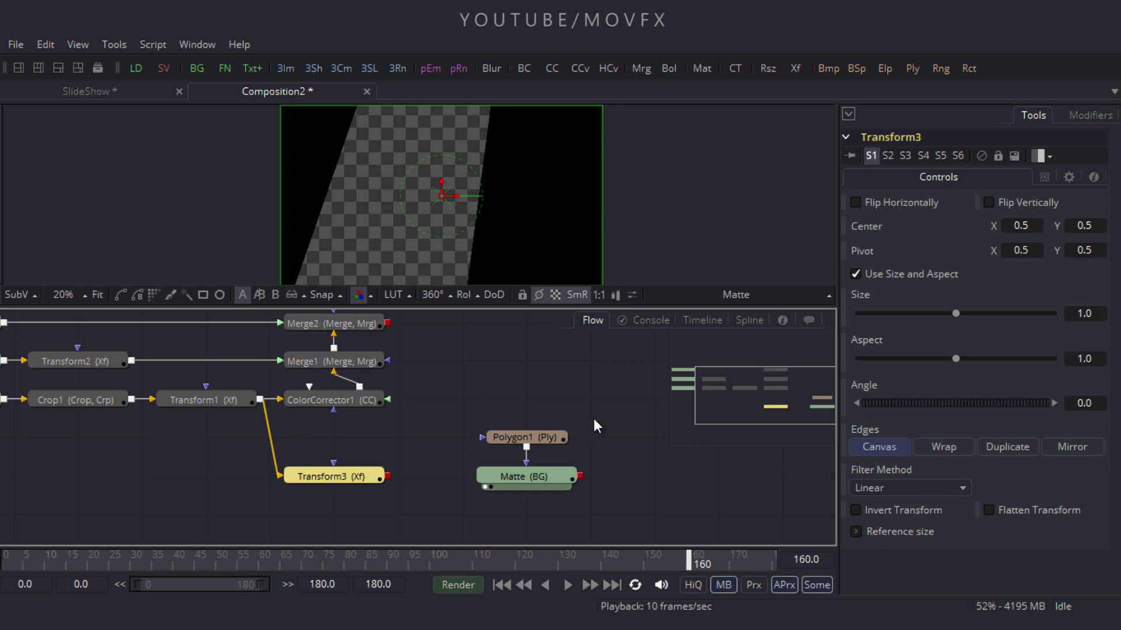
left_click_drag(593, 418, 619, 478)
left_click_drag(330, 484, 257, 491)
left_click(257, 491)
left_click(432, 417)
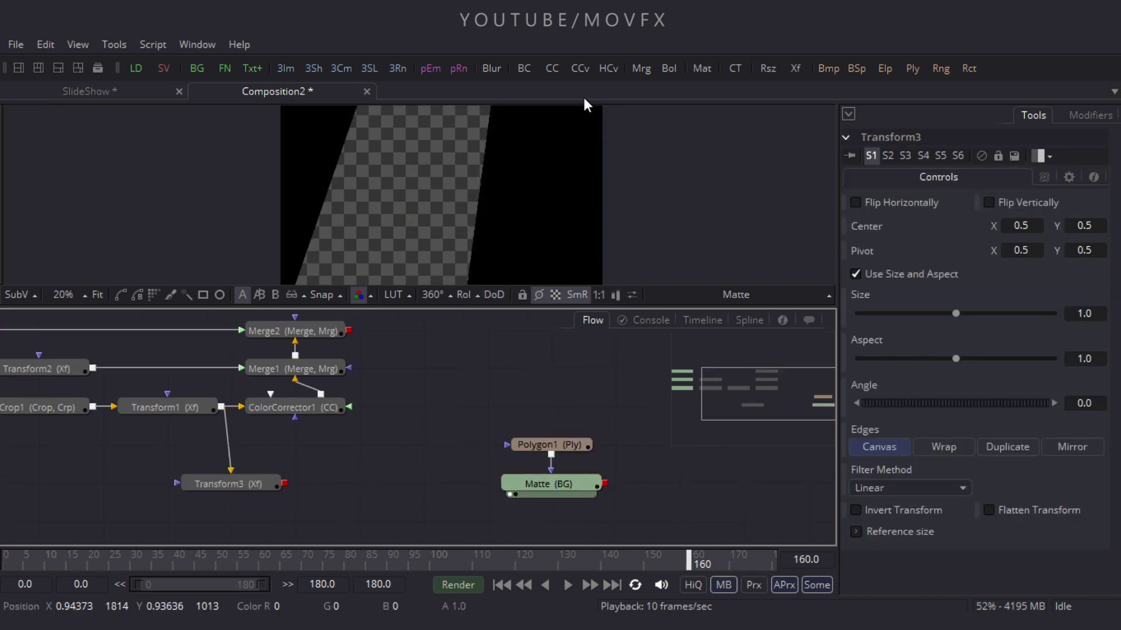
Step: Add a Merge node between Transform3 and Matte, with Matte as background and Transform3 as foreground, and show it in the viewer
left_click_drag(641, 69, 357, 484)
scroll(418, 437, "down", 1)
left_click_drag(368, 470, 548, 471)
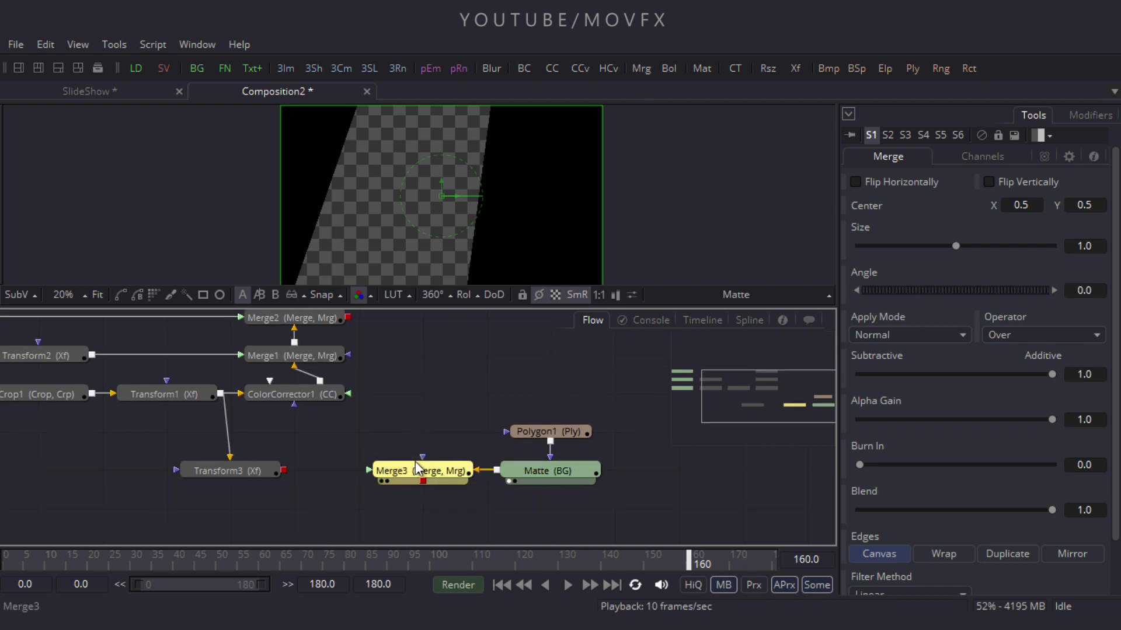
left_click_drag(369, 471, 232, 475)
left_click(379, 475)
key("1")
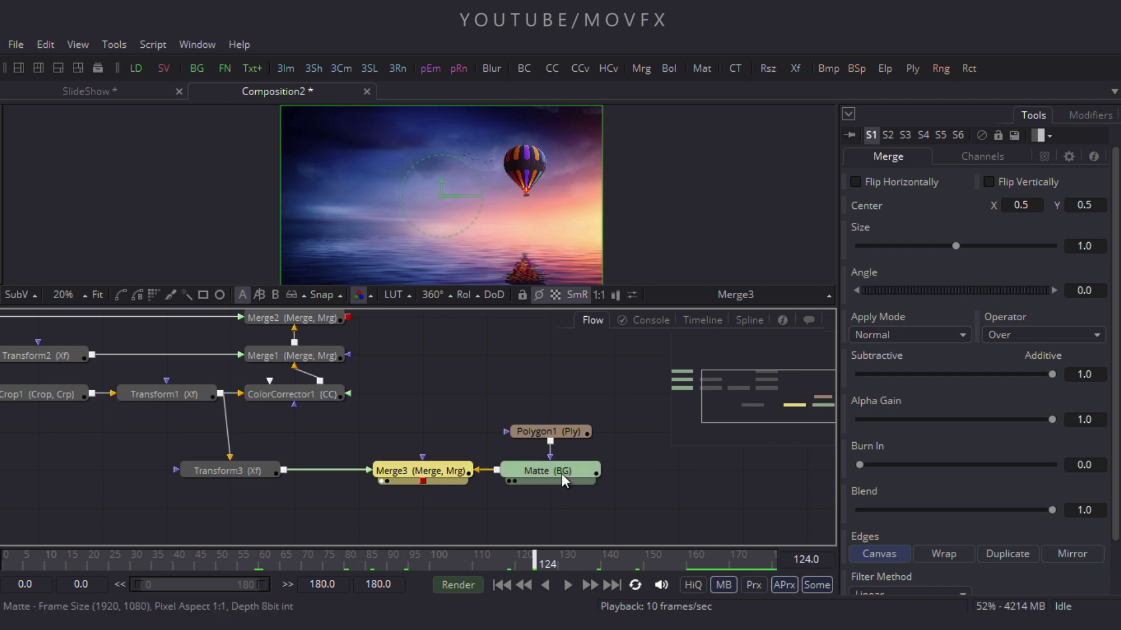
Step: Set Merge3's operator to In and move the playhead to frame 154
left_click(1013, 335)
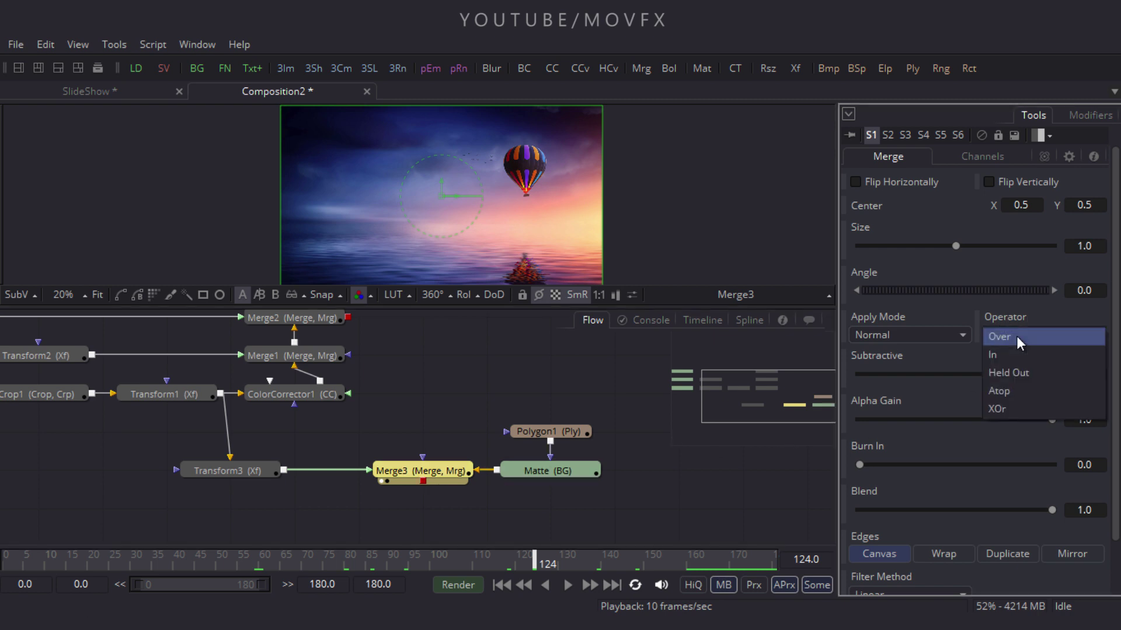
left_click(1007, 349)
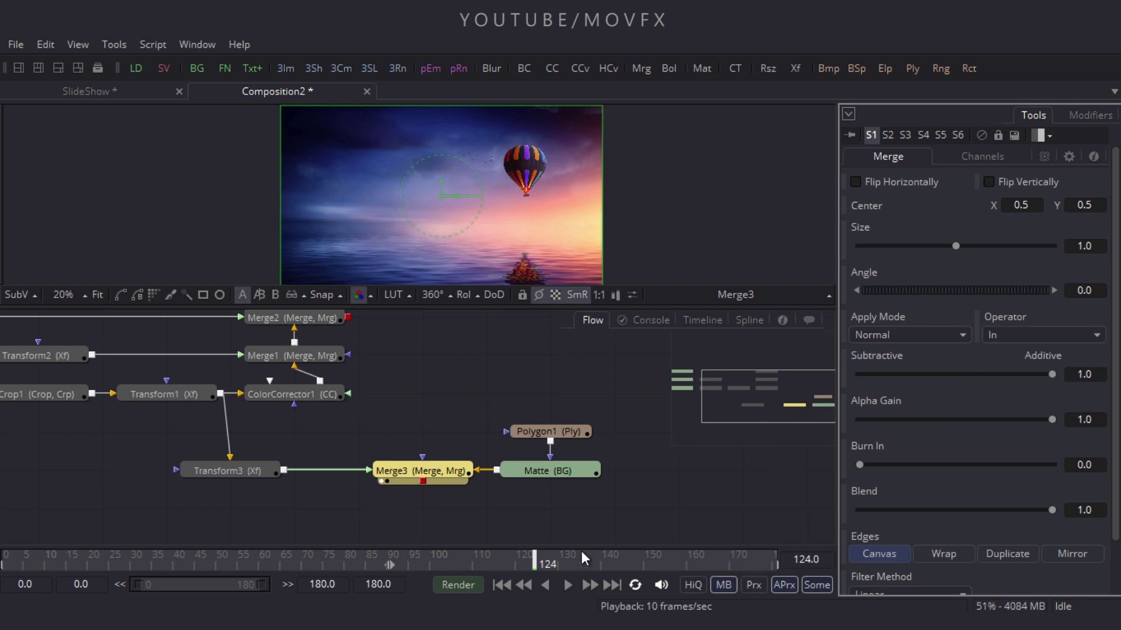
left_click_drag(581, 555, 663, 569)
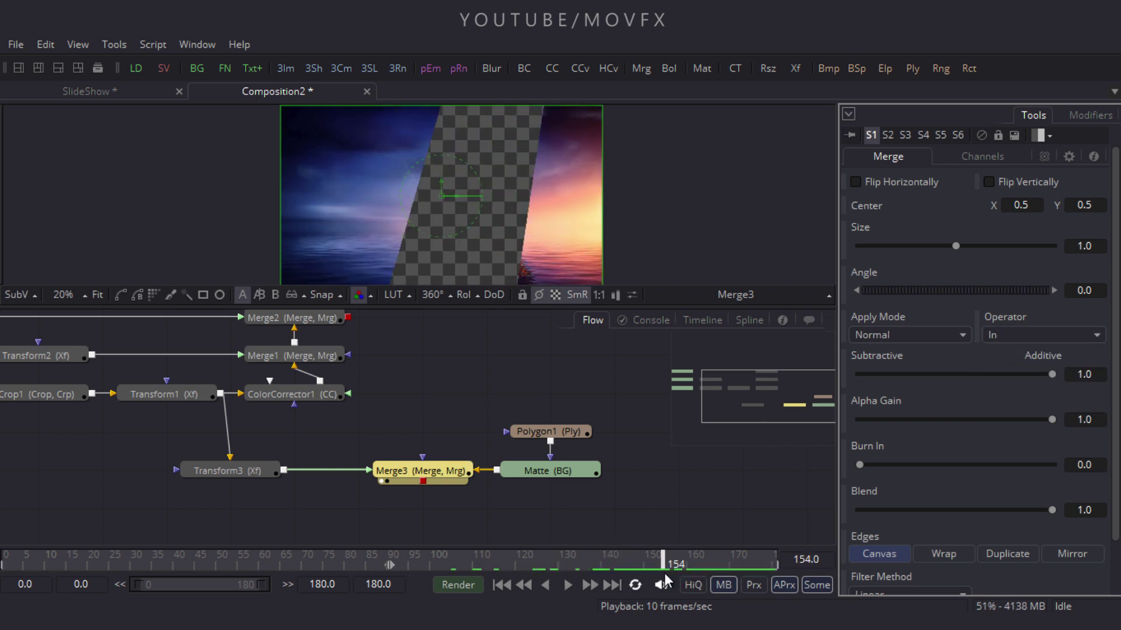
Step: Set the size of Transform3 to 1.05
left_click(237, 474)
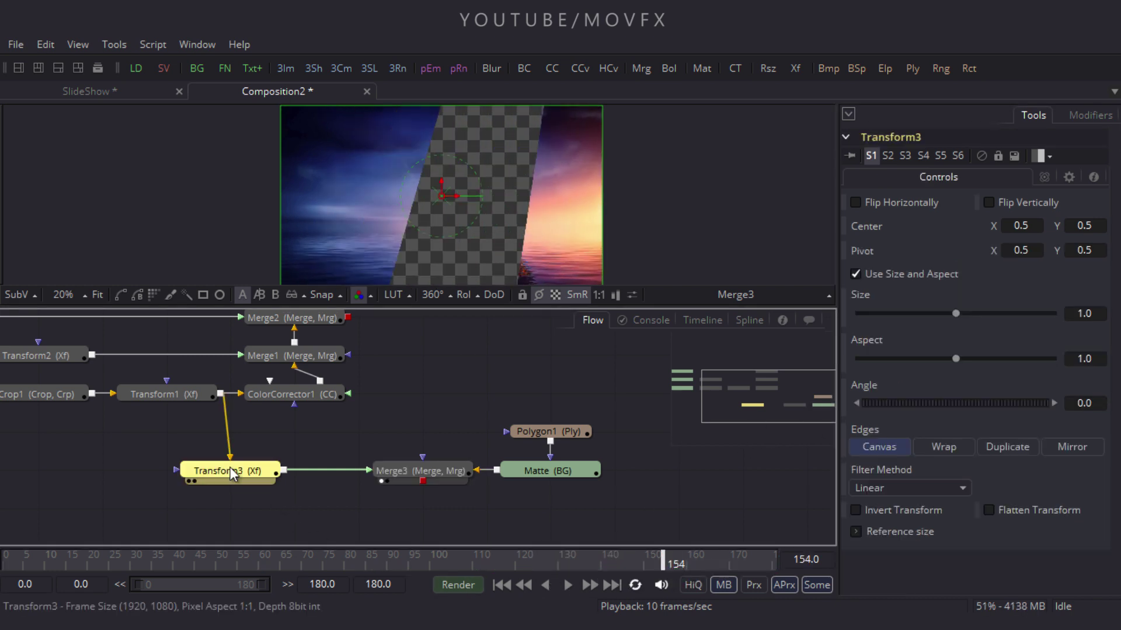
left_click(1081, 313)
type("1.05")
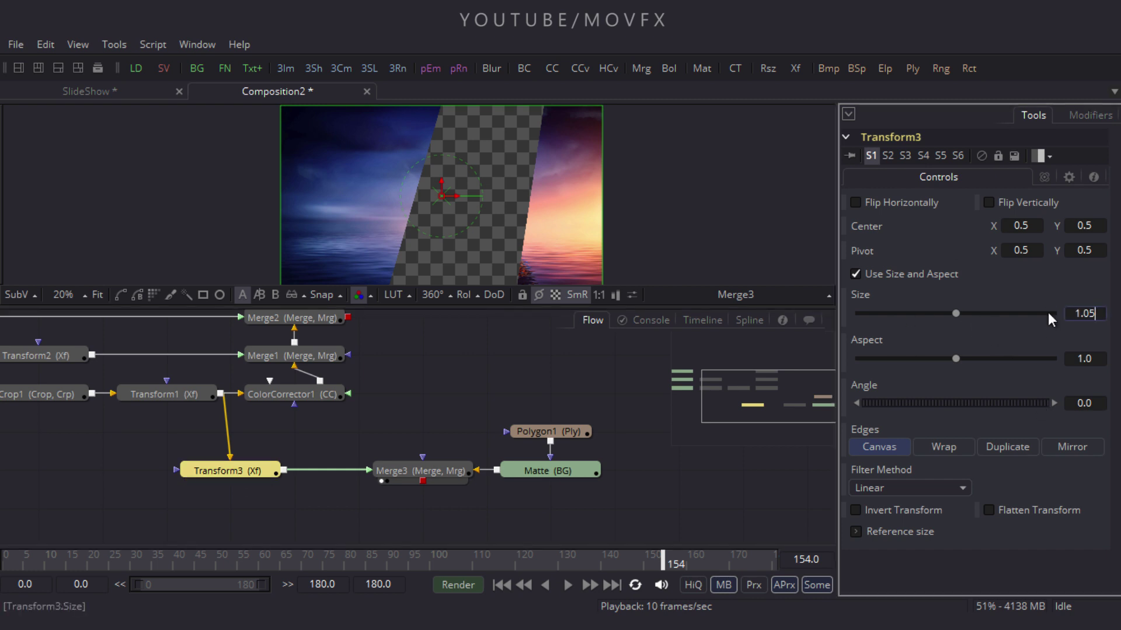
key("Tab")
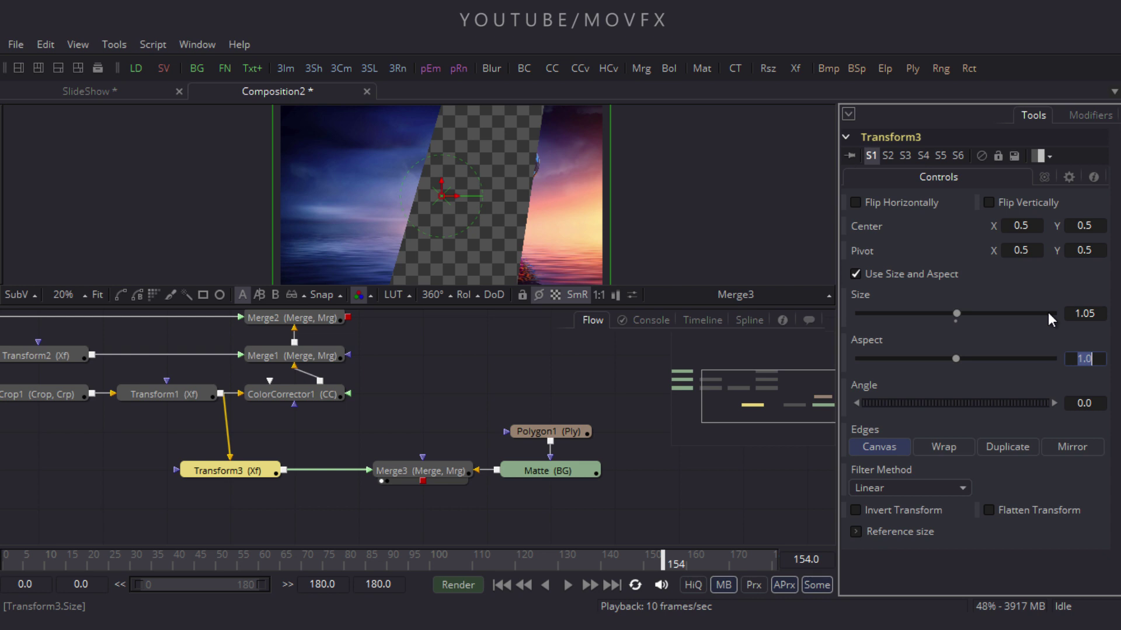
Step: Move Merge3, Matte and Polygon1 together further right to make room after Transform3
left_click_drag(341, 508, 591, 422)
left_click_drag(543, 475, 630, 474)
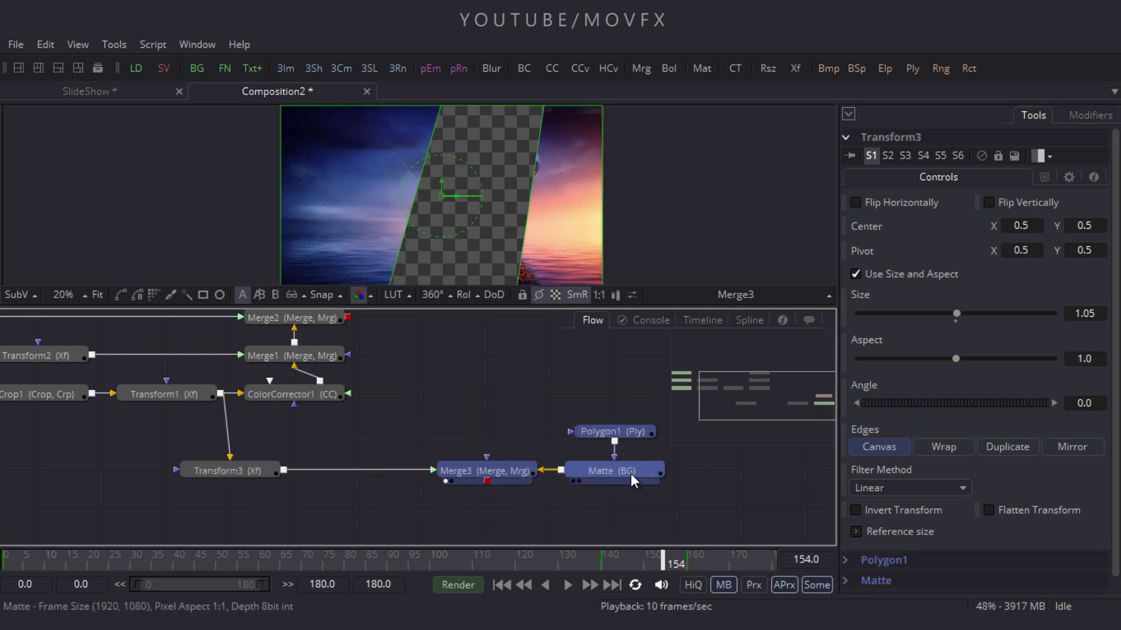
left_click(503, 517)
Step: Insert a Directional Blur node between Transform3 and Merge3
left_click(222, 488)
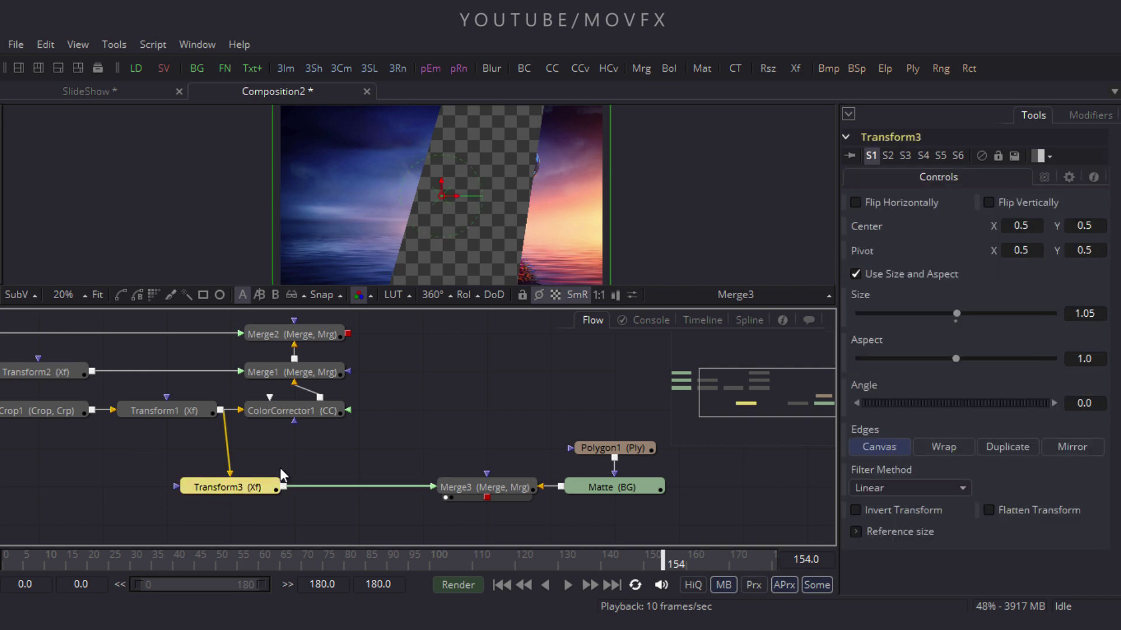
key("ctrl+space")
type("crop")
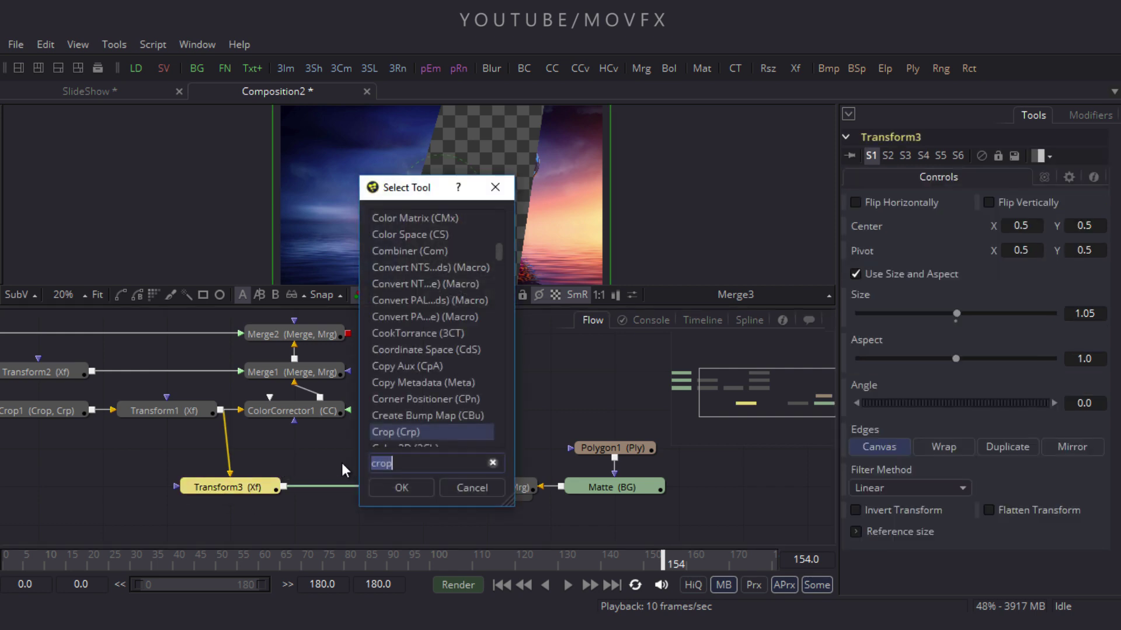
left_click(492, 463)
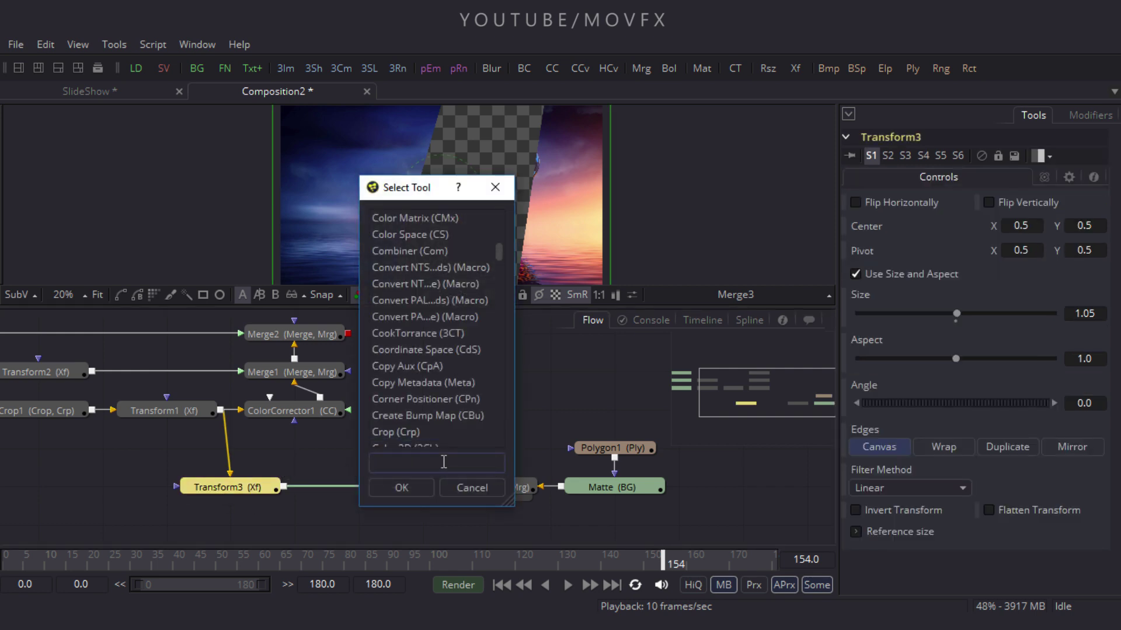
type("dr")
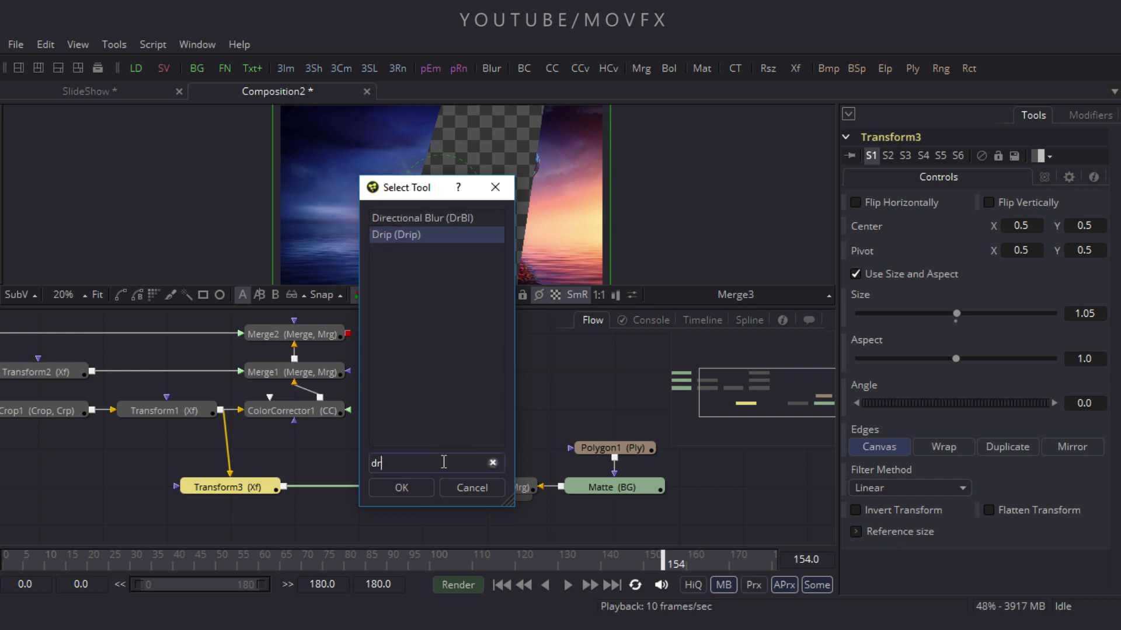
left_click(415, 218)
left_click(405, 485)
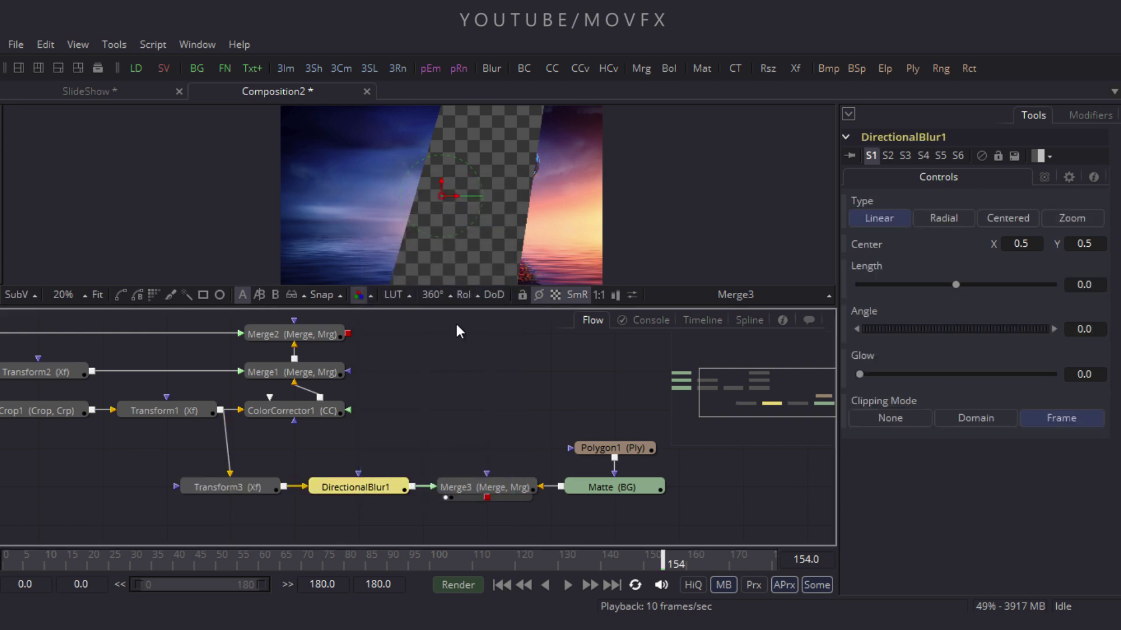
Step: Enlarge the viewer area and set DirectionalBlur1's length to -0.005
scroll(457, 323, "down", 2)
left_click_drag(455, 309, 457, 390)
scroll(304, 278, "up", 2)
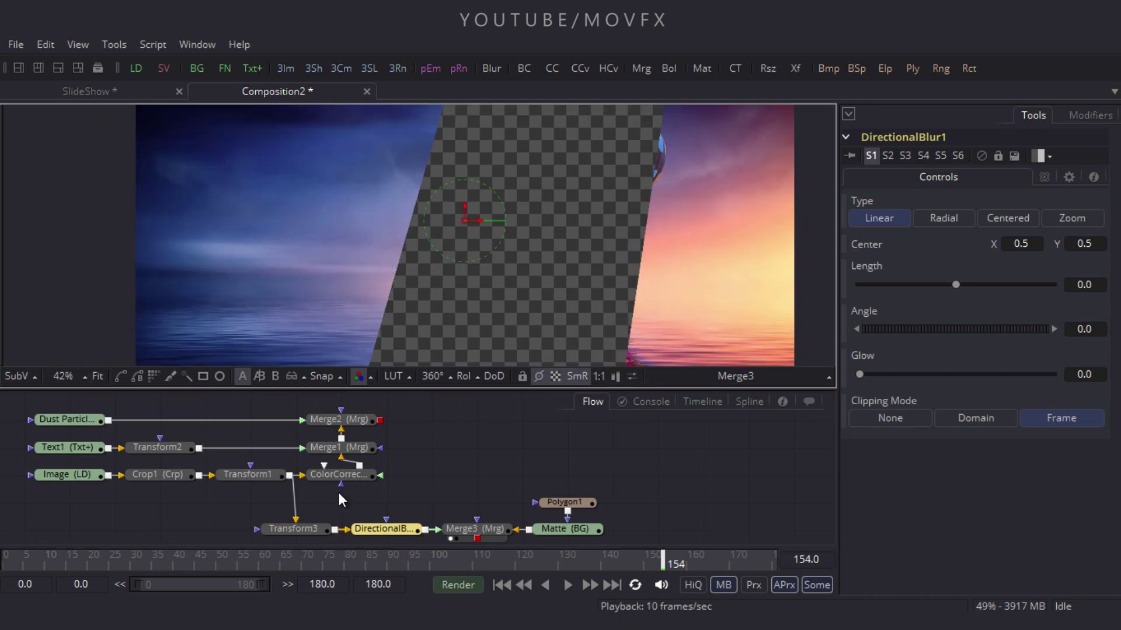
left_click(394, 532)
scroll(455, 489, "down", 2)
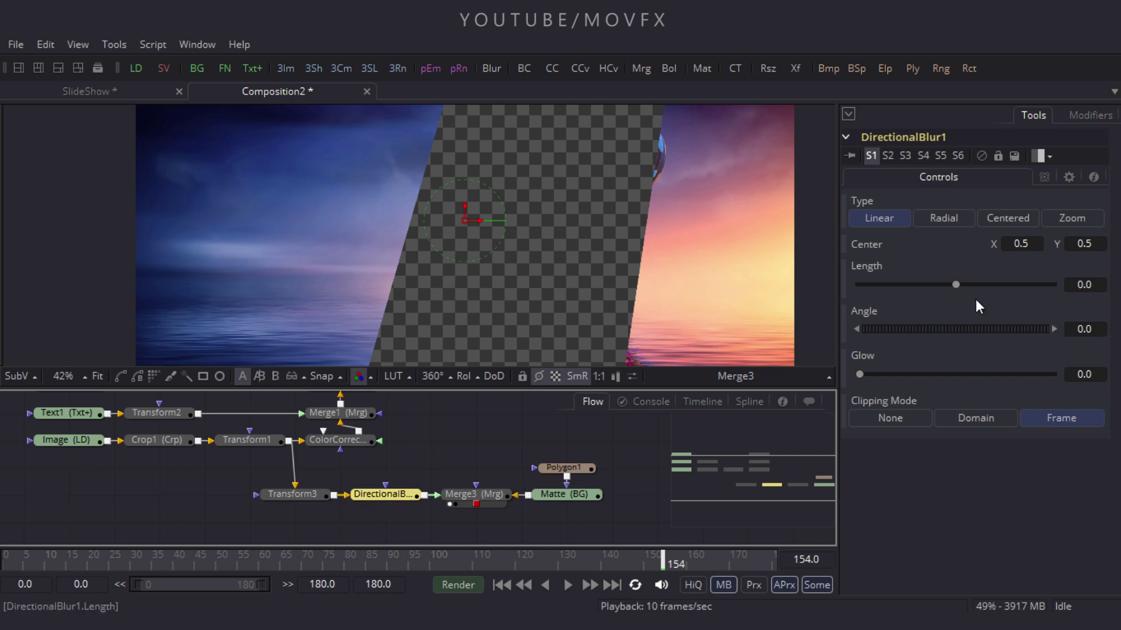
mouse_move(956, 285)
left_mouse_down()
mouse_move(1001, 286)
mouse_move(942, 285)
left_mouse_up()
type("-0.0")
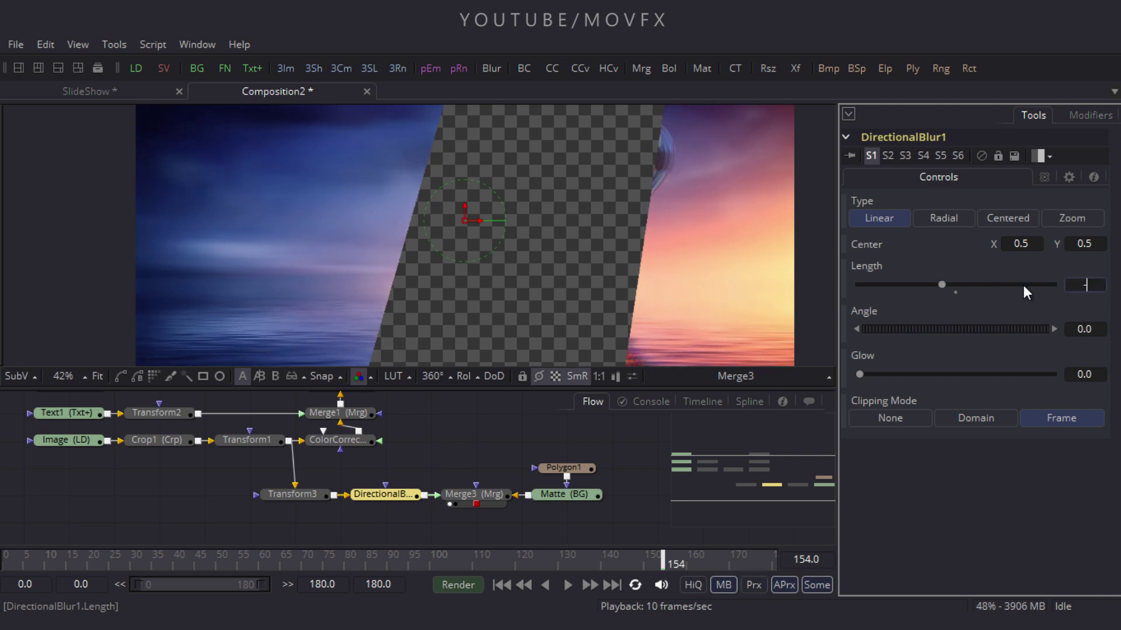
type("05")
key("Tab")
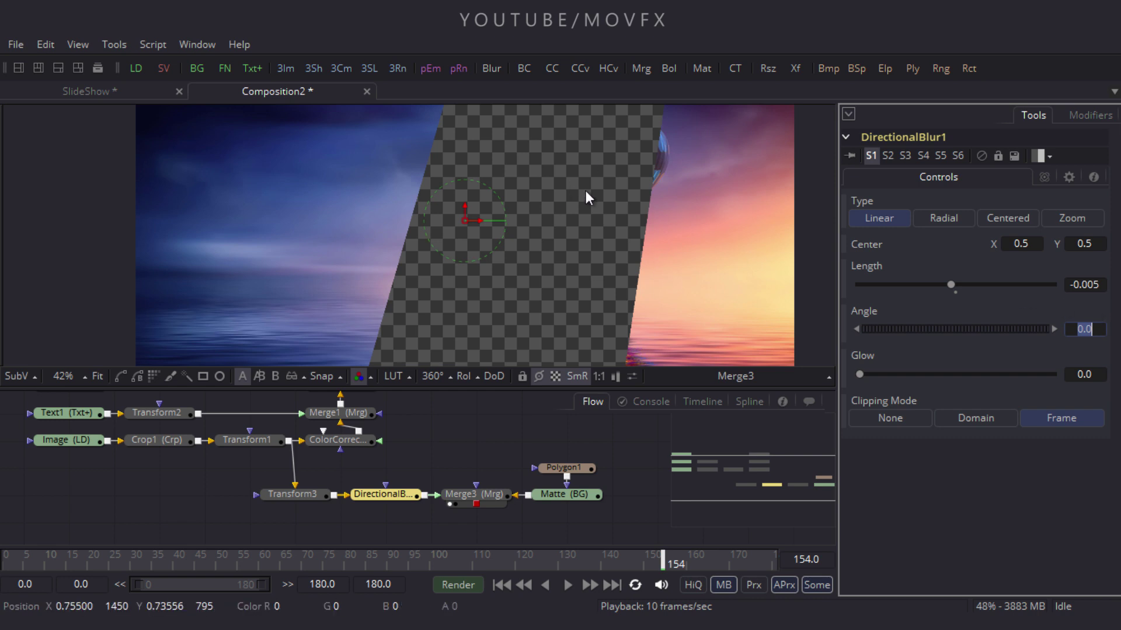
Step: Rearrange the matte nodes so Matte sits directly below Merge3 with Polygon1 to the right of Matte
scroll(616, 251, "down", 2)
scroll(349, 450, "right", 3)
left_click_drag(417, 475, 471, 486)
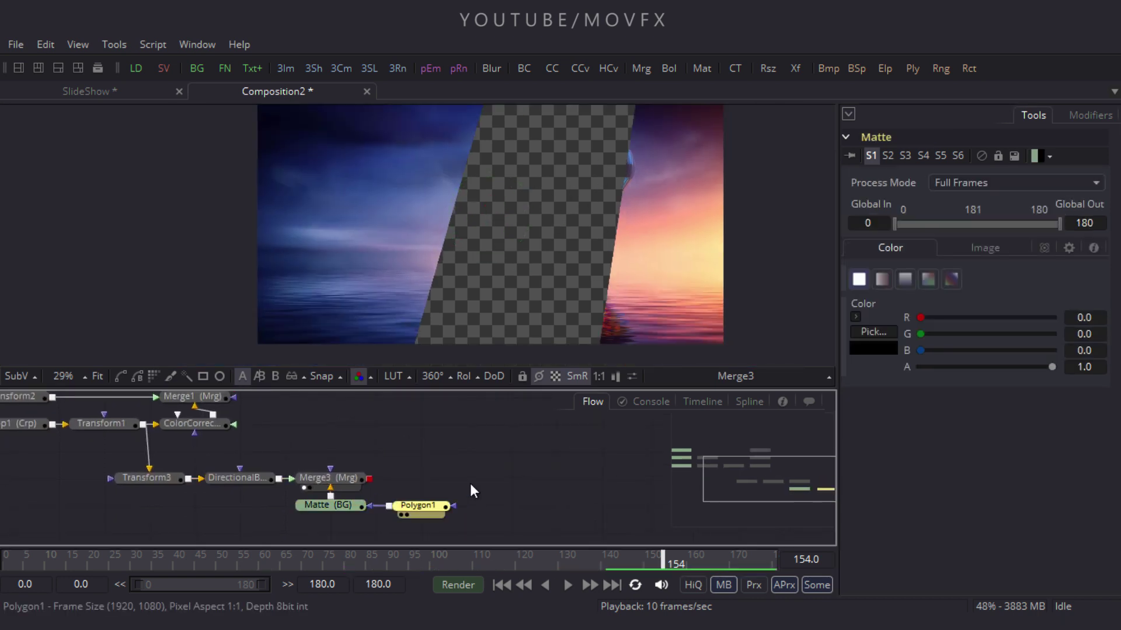
Step: Add a Shadow node after Merge3, show it in the viewer and set its softness to 0.05
left_click(328, 480)
key("ctrl+space")
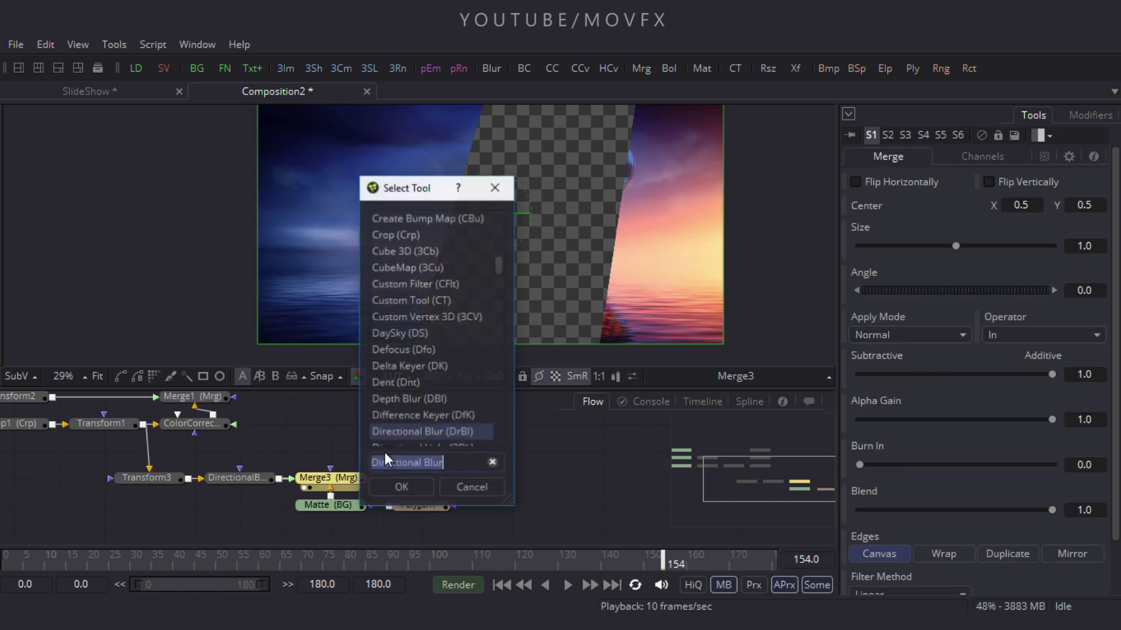
left_click(492, 462)
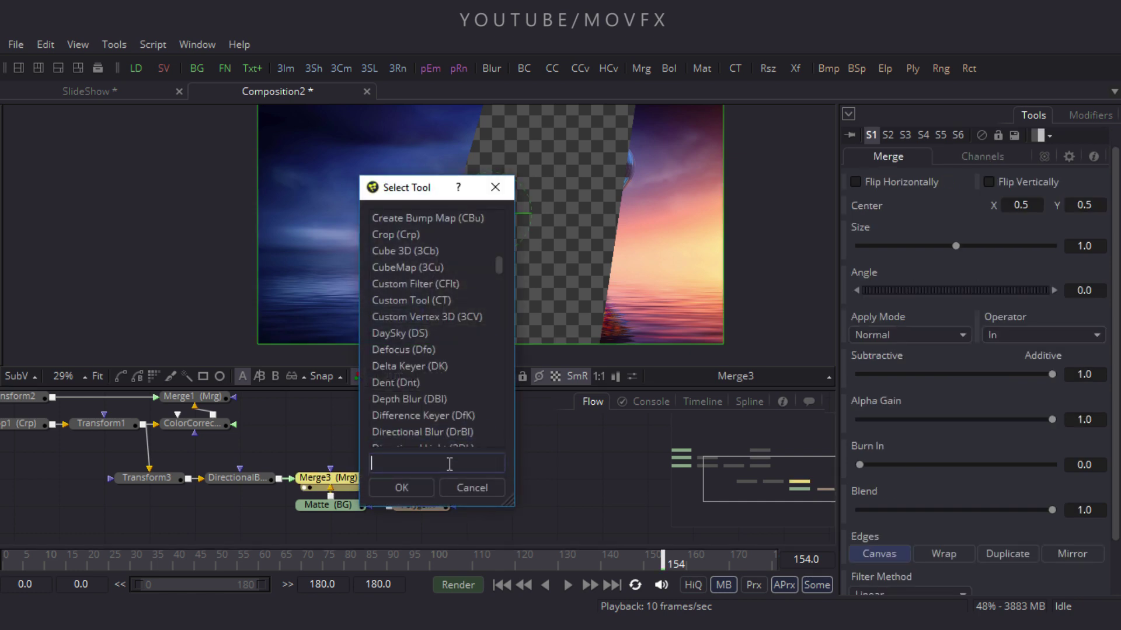
type("shad")
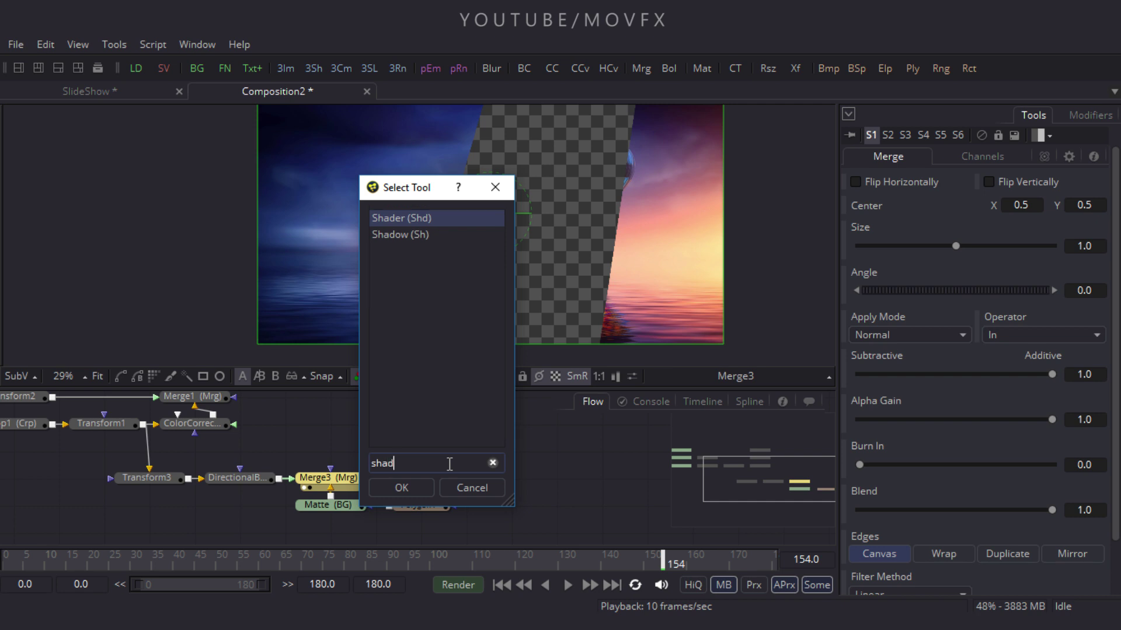
type("ow")
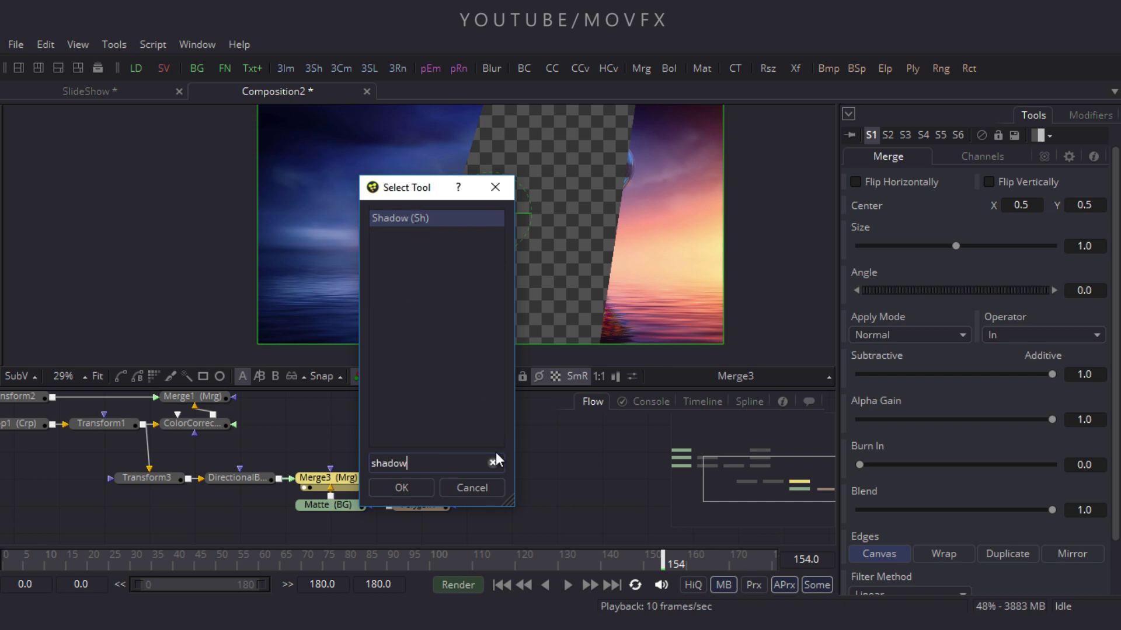
left_click(405, 490)
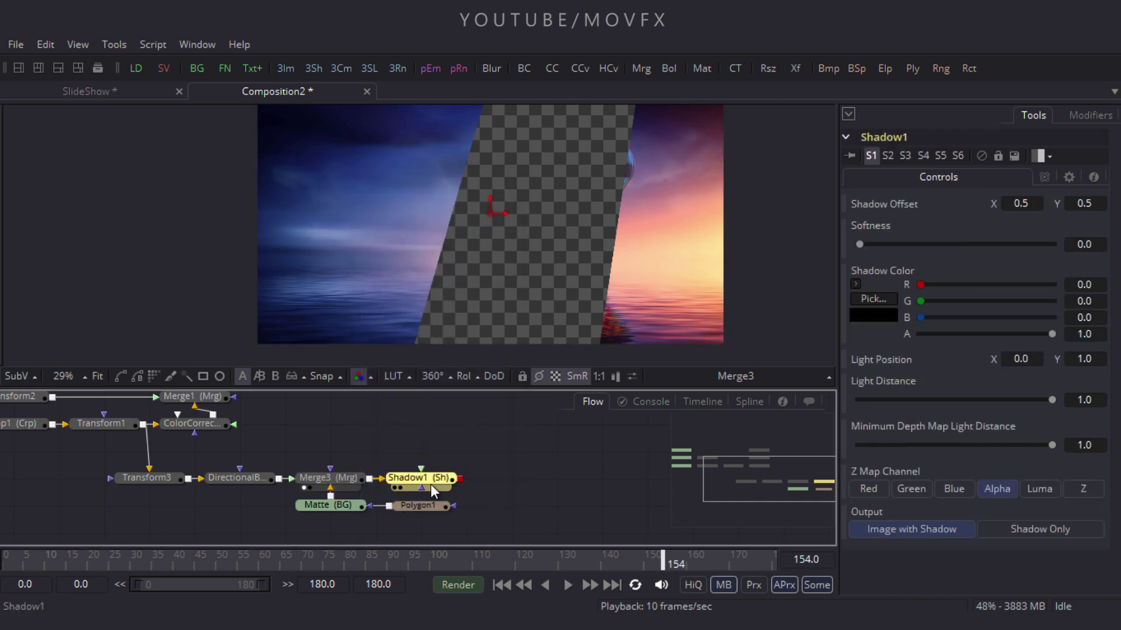
key("1")
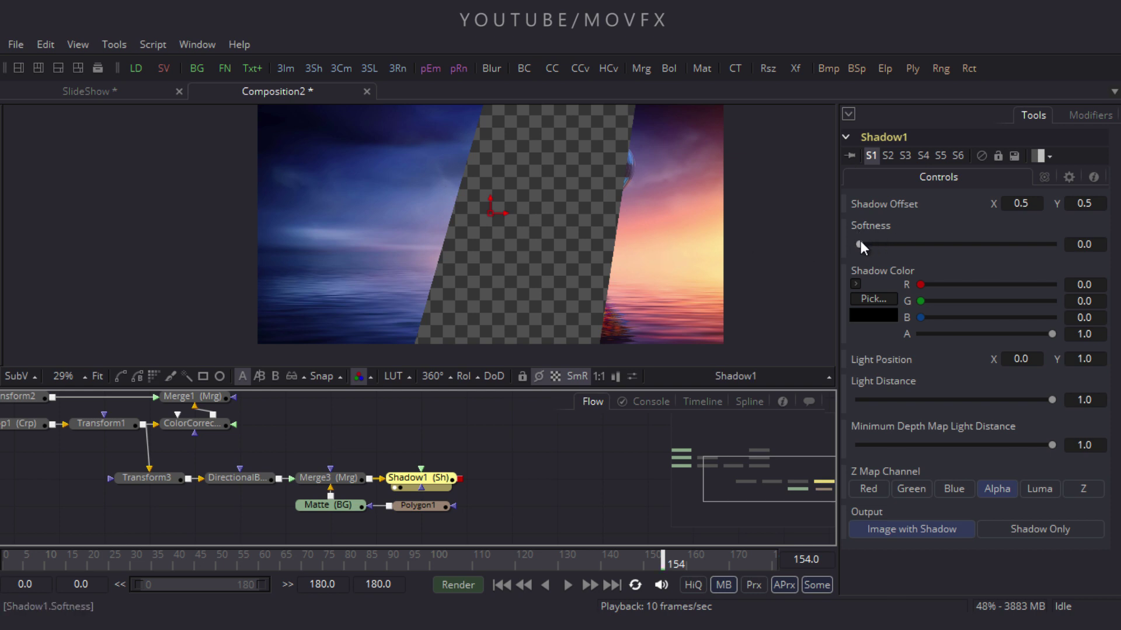
left_click_drag(860, 244, 1062, 260)
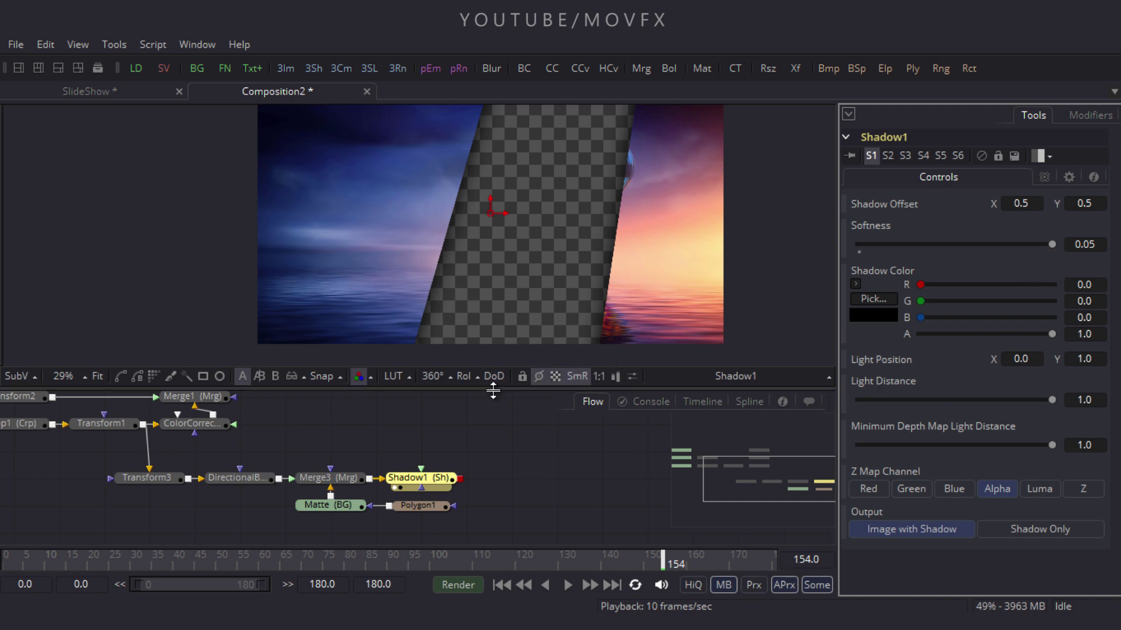
Step: Add a Merge node above Shadow1, level with Merge2, with Shadow1 as background and Merge2 as foreground, and show it in the viewer
left_click_drag(493, 393, 517, 258)
left_click_drag(498, 331, 519, 420)
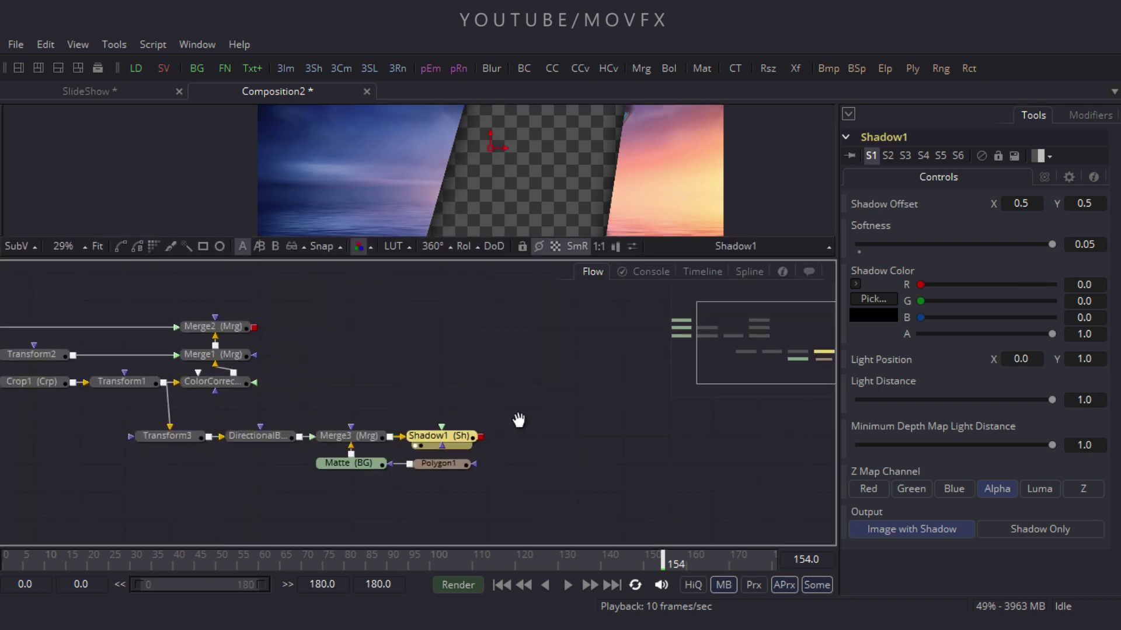
left_click(478, 390)
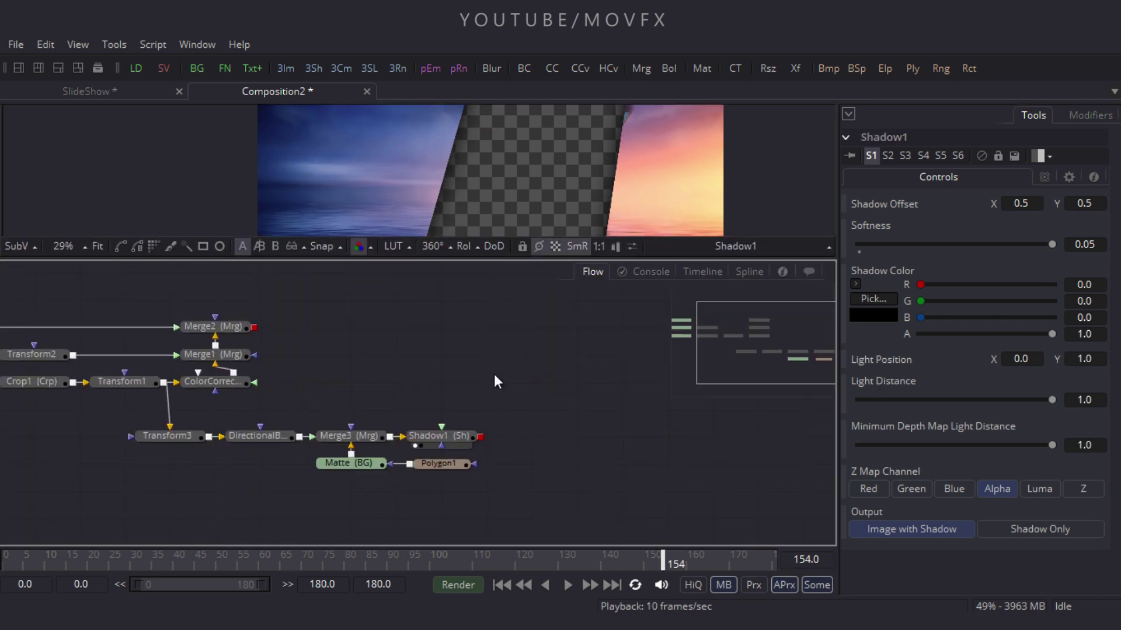
left_click(641, 68)
left_click_drag(490, 382, 445, 326)
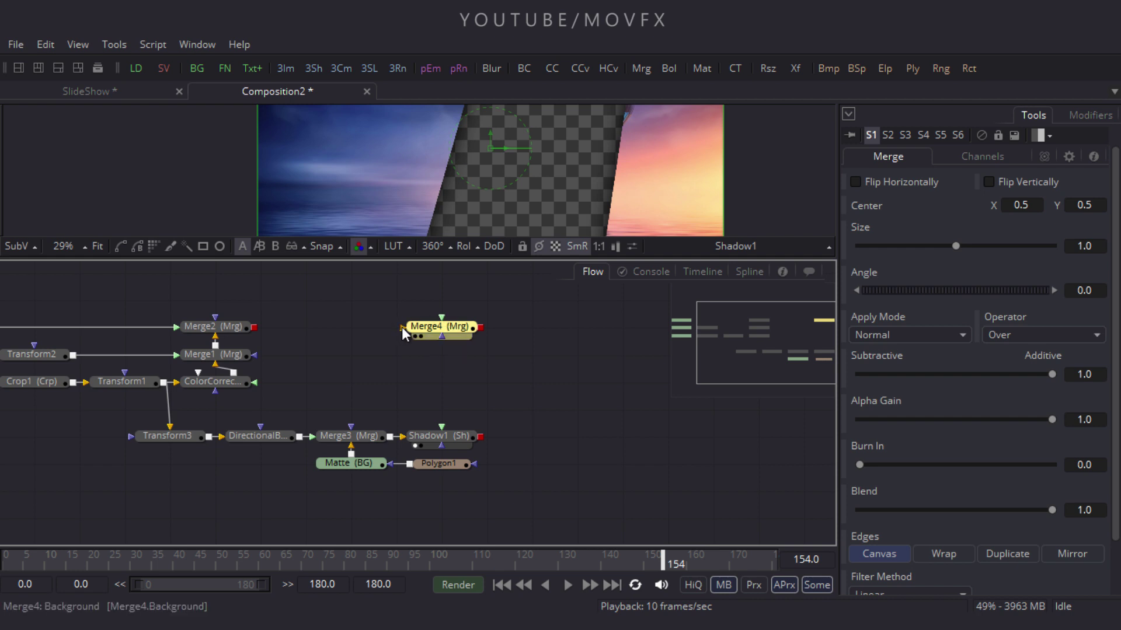
left_click_drag(401, 326, 436, 437)
left_click_drag(402, 327, 224, 327)
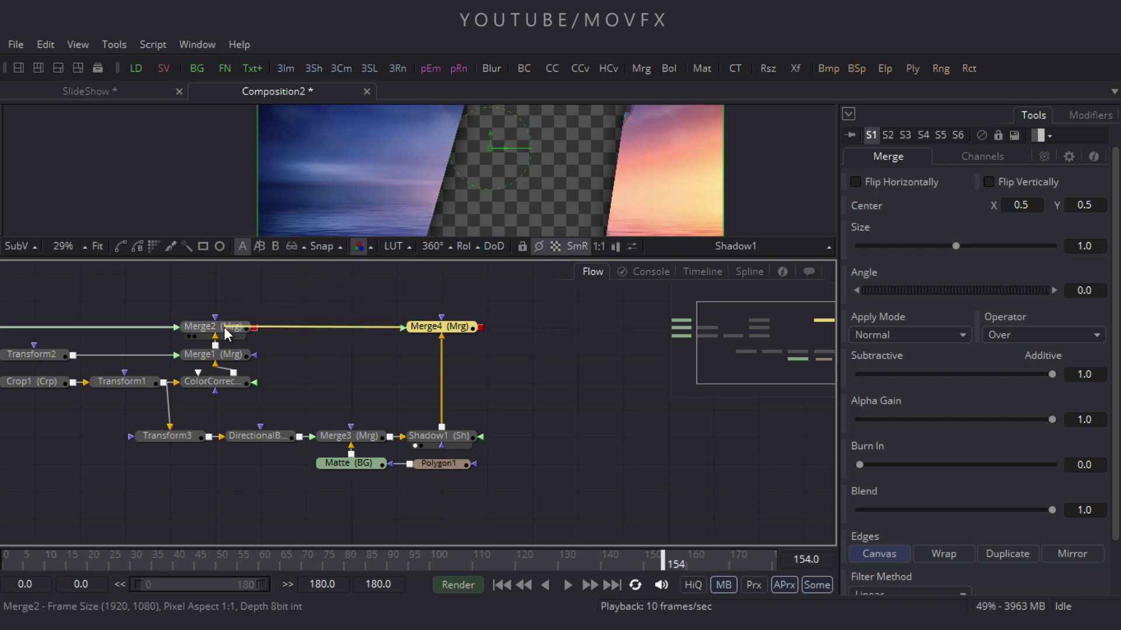
left_click_drag(433, 327, 491, 208)
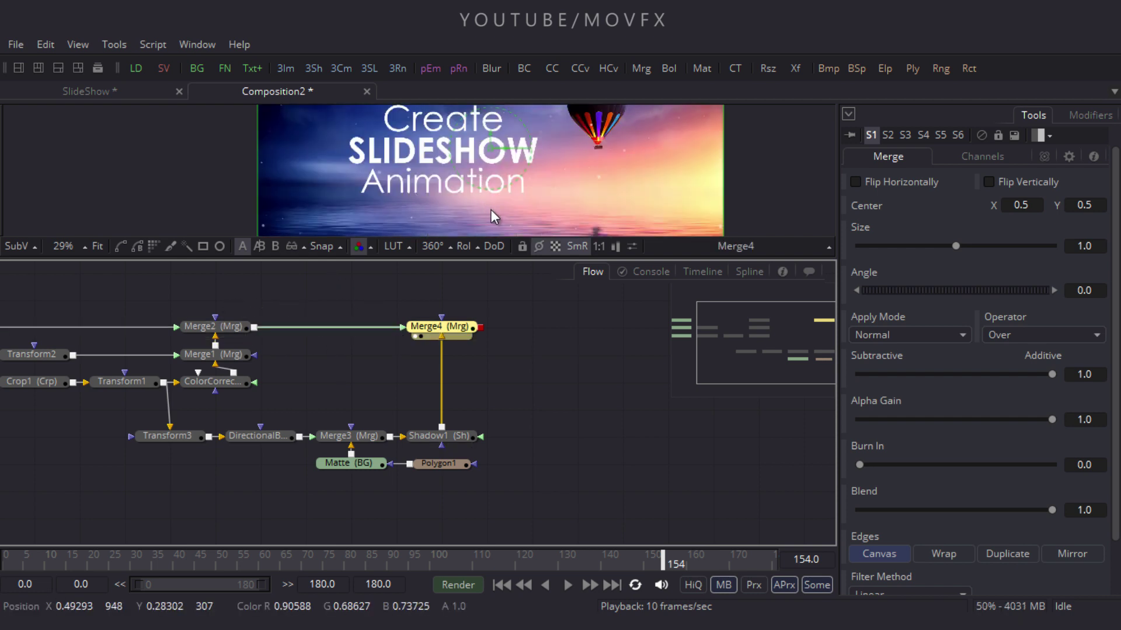
Step: Enlarge the viewer and scrub from frame 104 to frame 144 to check the Merge4 composite
left_click_drag(502, 258, 502, 335)
left_click(443, 557)
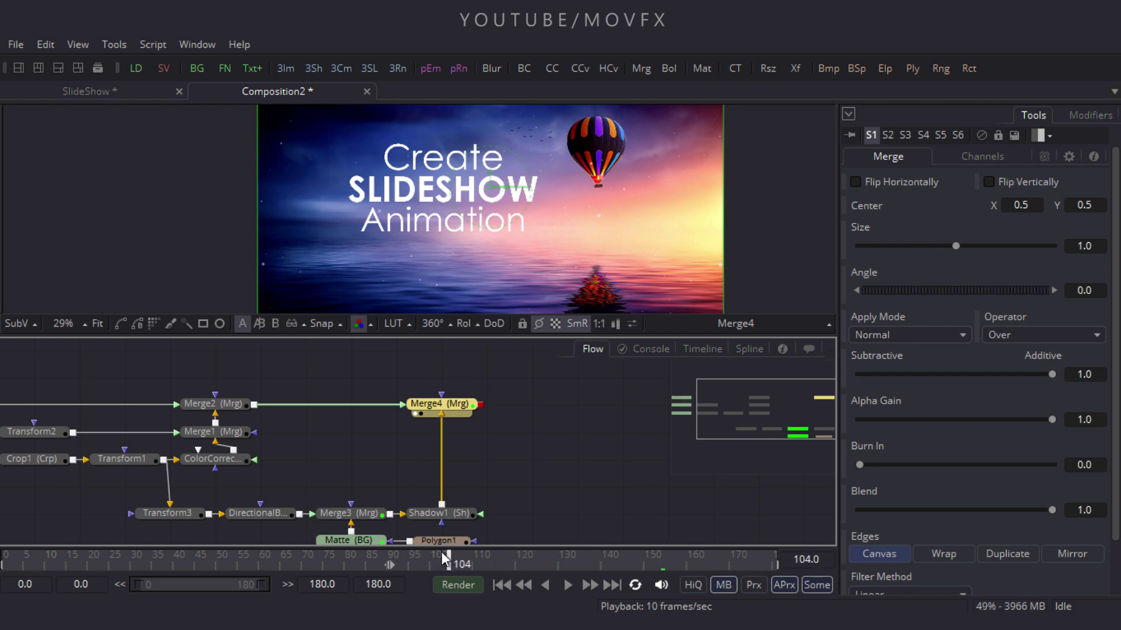
left_click_drag(441, 551, 622, 535)
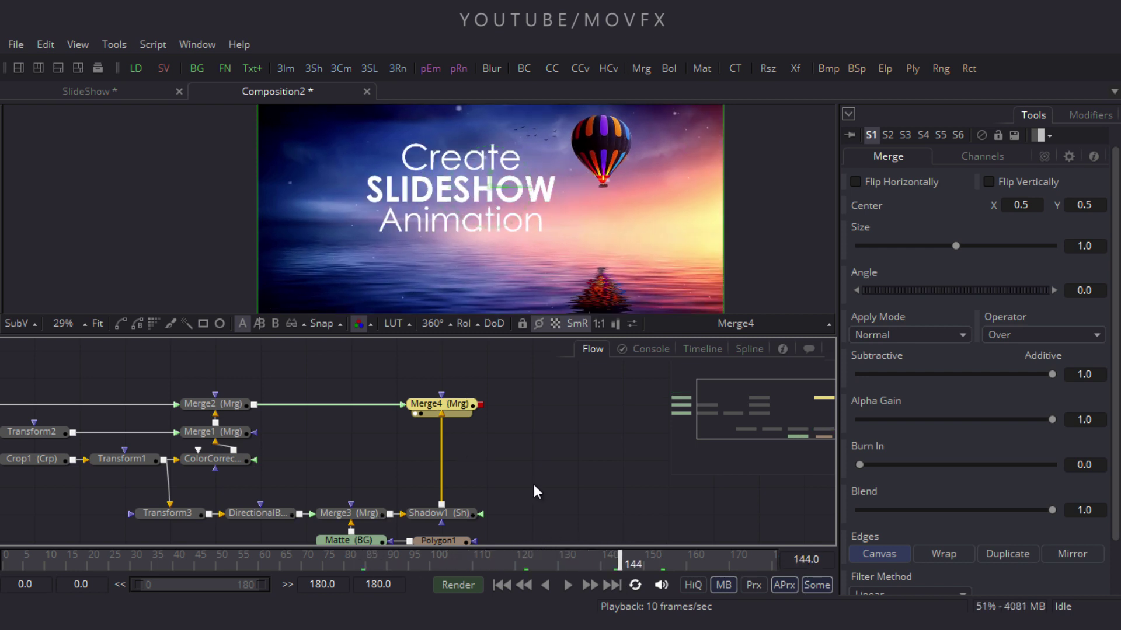
Step: Swap Merge4's inputs so Merge2 feeds the background and Shadow1 feeds the foreground
scroll(533, 484, "down", 1)
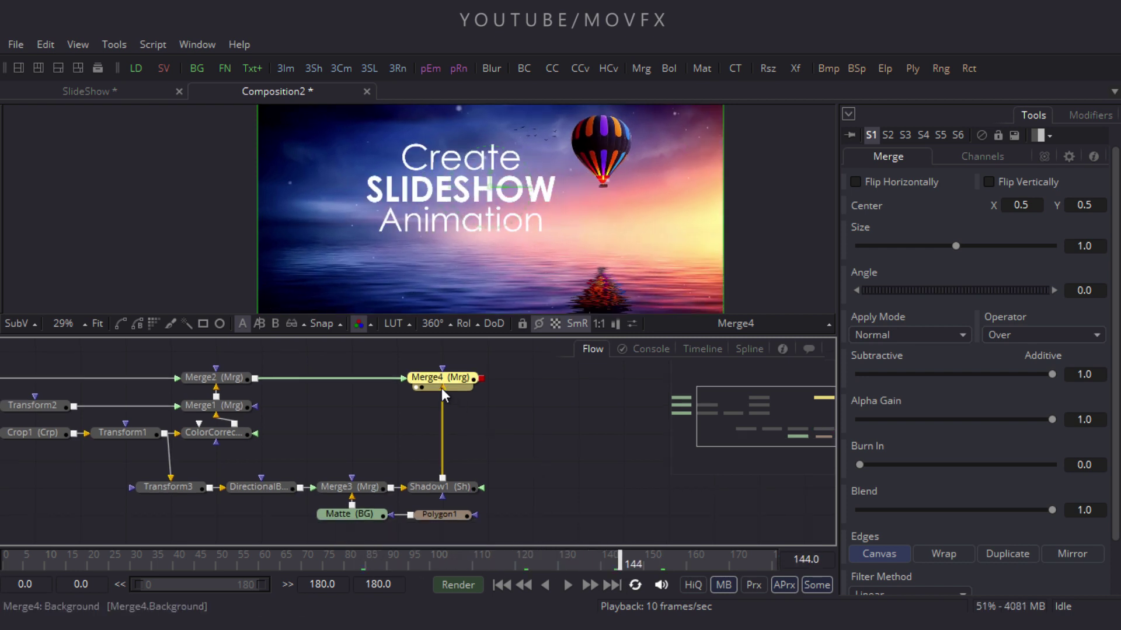
left_click_drag(442, 388, 278, 366)
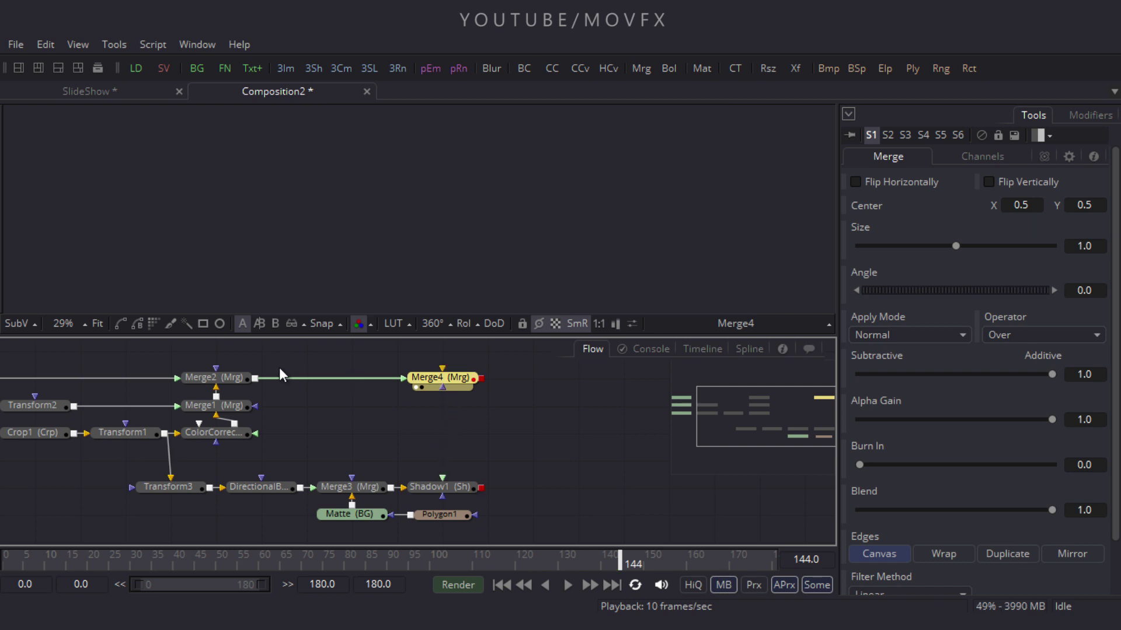
left_click_drag(403, 380, 391, 393)
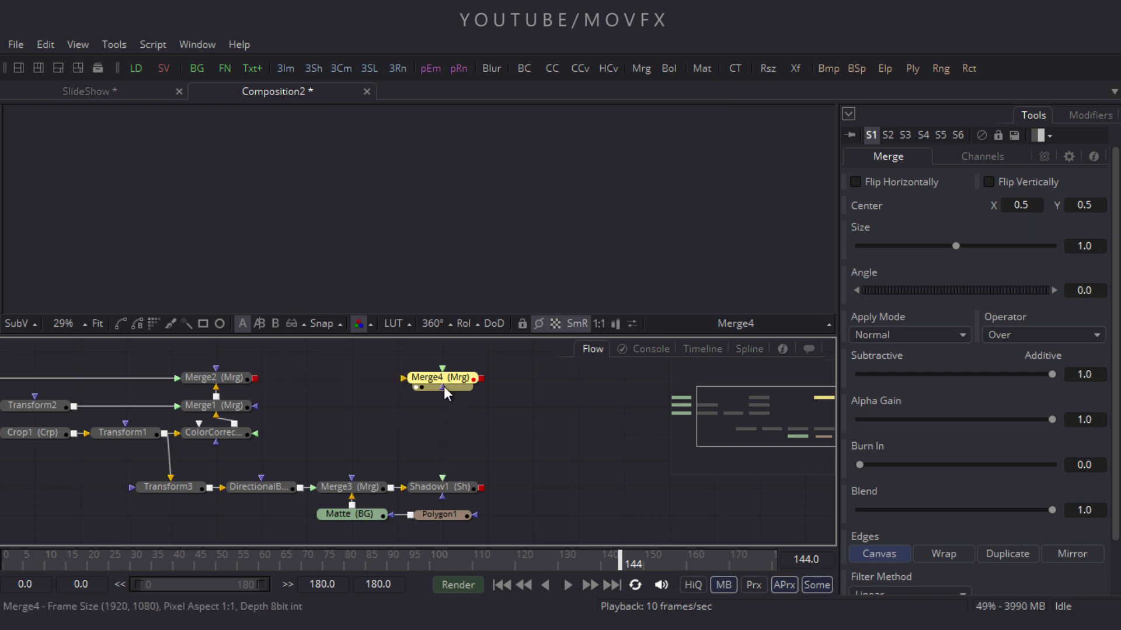
left_click_drag(442, 368, 443, 487)
left_click_drag(402, 378, 208, 388)
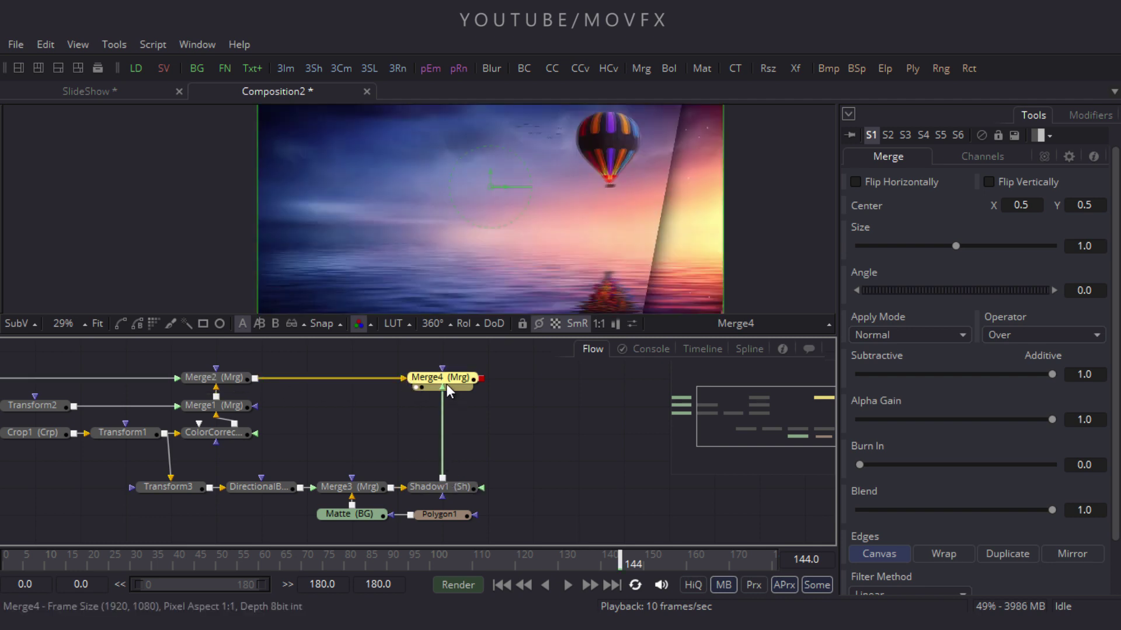
Step: Enlarge the viewer, fit the image to it and scrub from frame 144 to frame 162 to check the Merge4 composite
left_click_drag(529, 338, 530, 383)
left_click(96, 368)
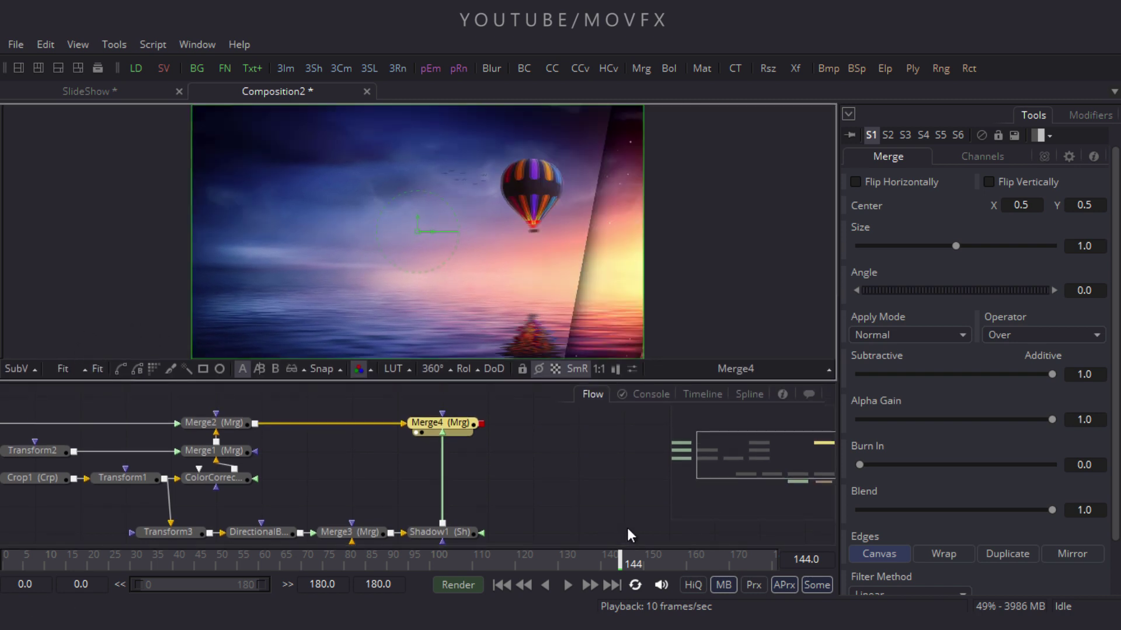
left_click_drag(586, 557, 697, 561)
Step: Set the Blend of the Shadow1 node to 0.6
scroll(558, 522, "down", 5)
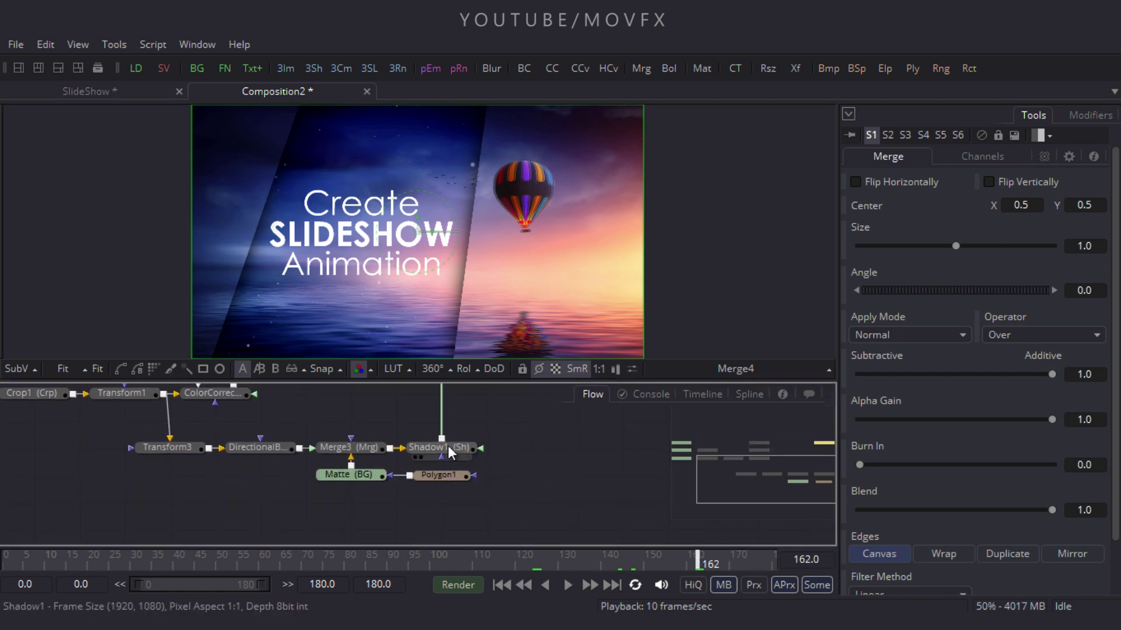
left_click(447, 446)
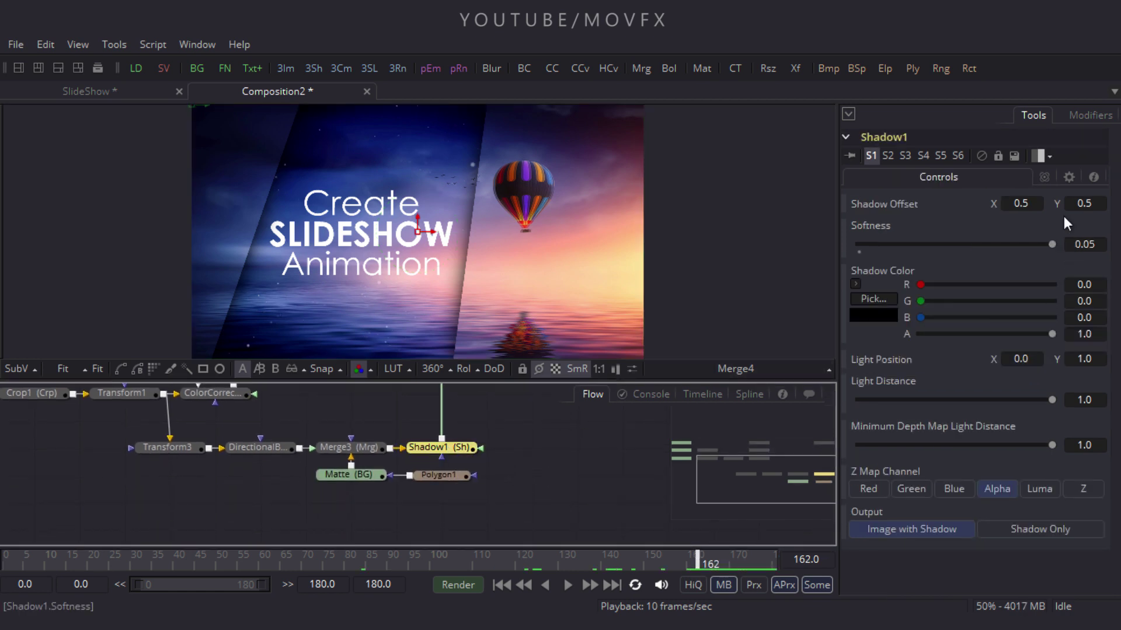
left_click(1044, 178)
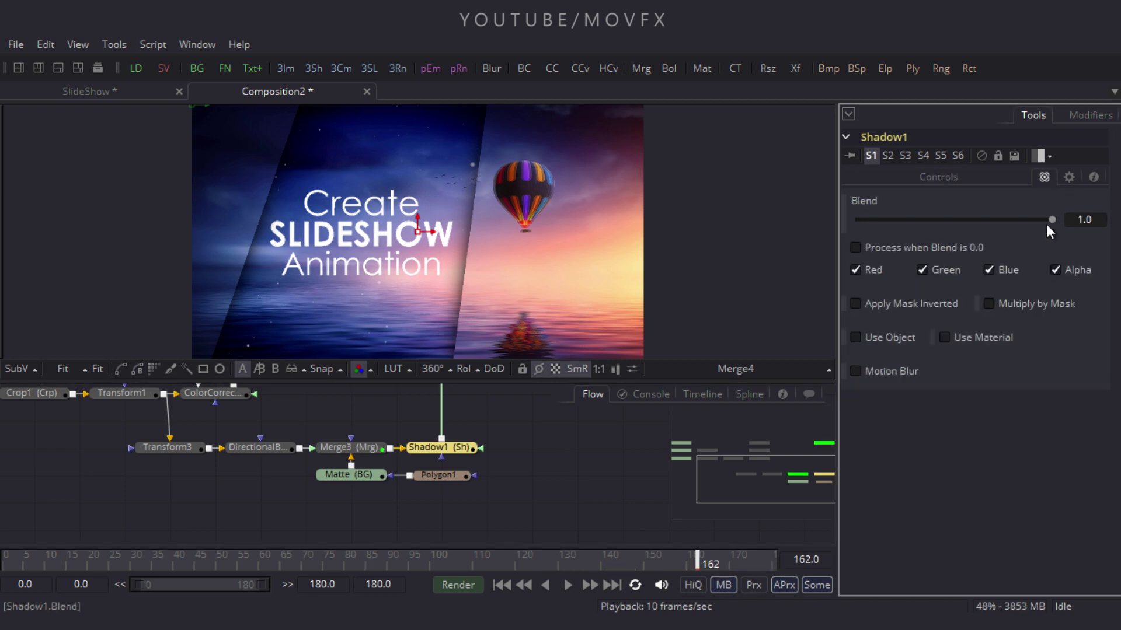
left_click_drag(1050, 220, 988, 220)
left_click(1084, 219)
type("0.6")
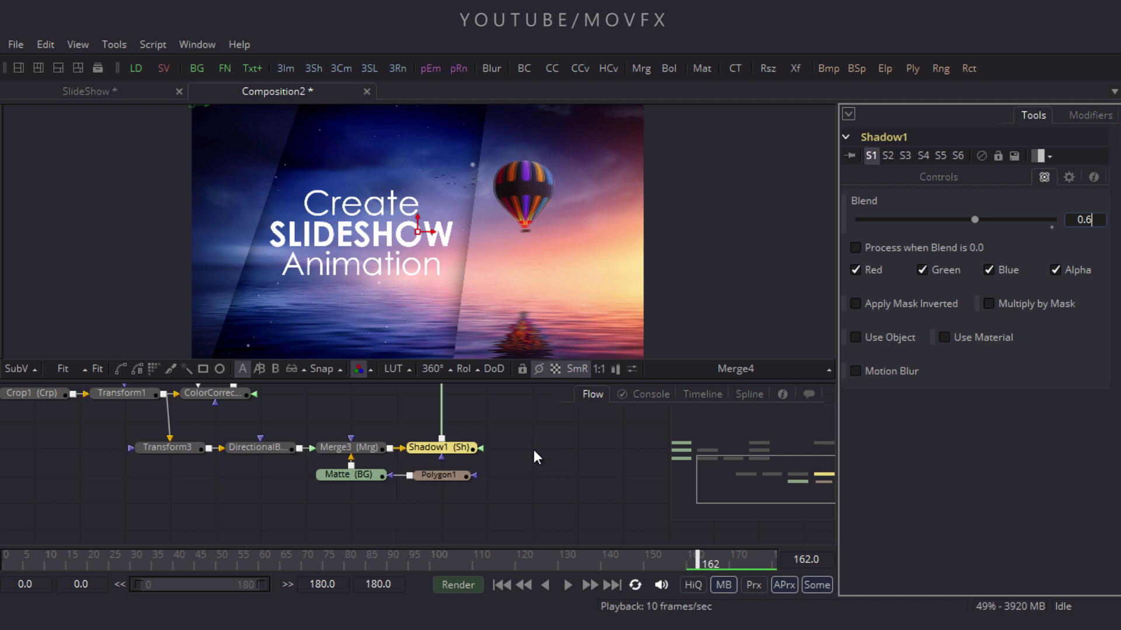
Step: Add a Background node beside Merge4, level with it, and rename it Ascept
left_click_drag(533, 457, 491, 529)
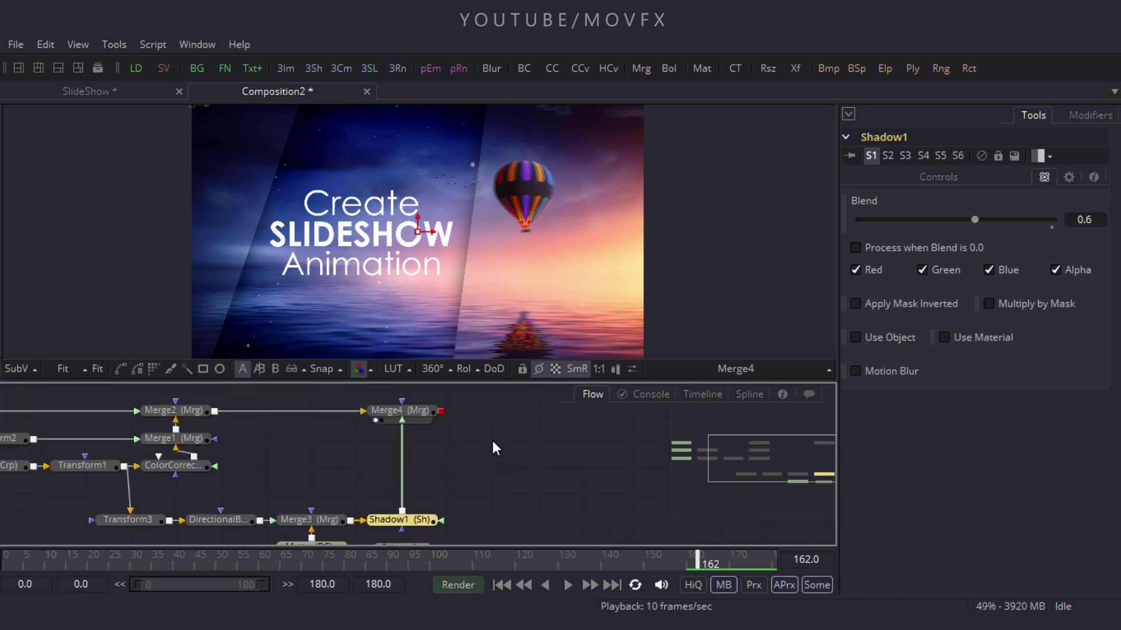
left_click(492, 440)
left_click_drag(530, 408, 427, 463)
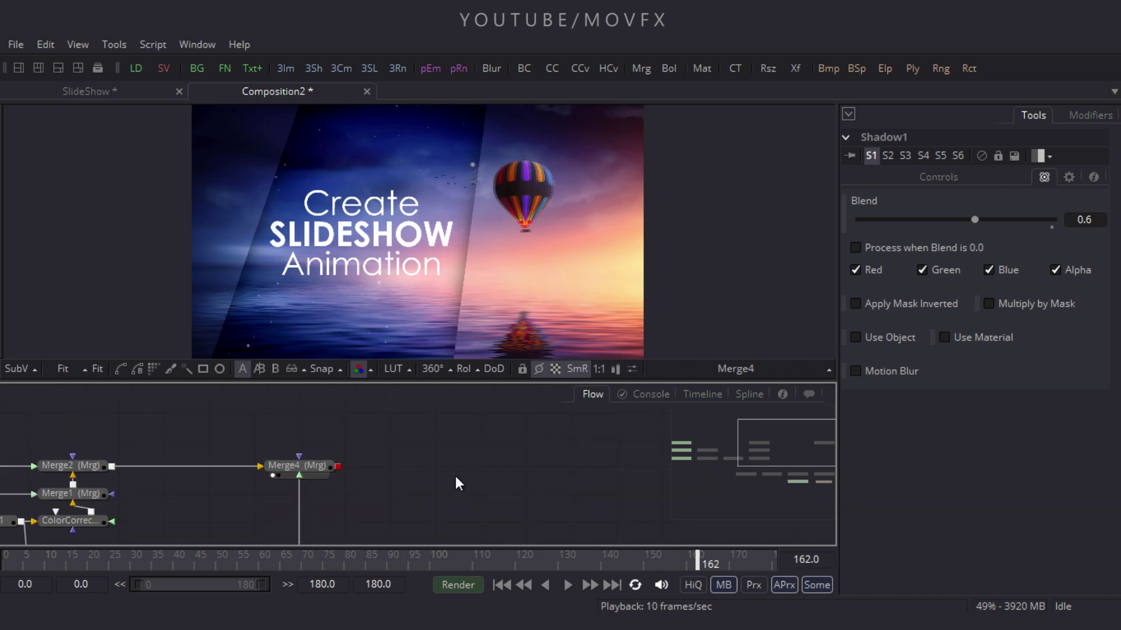
left_click(196, 68)
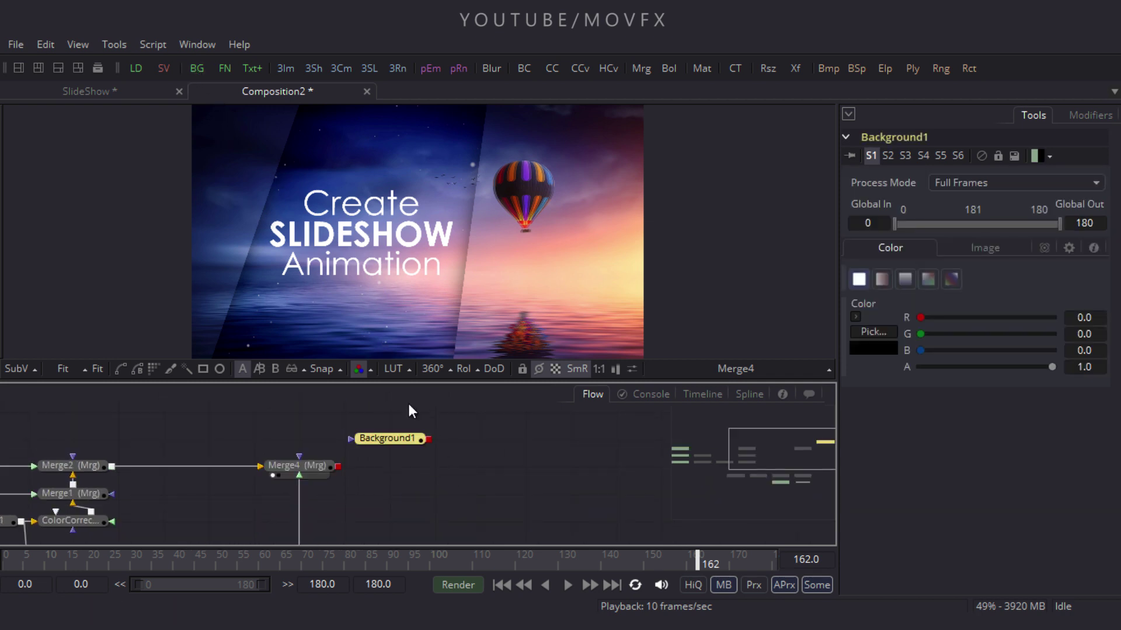
left_click_drag(391, 440, 436, 467)
left_click(443, 522)
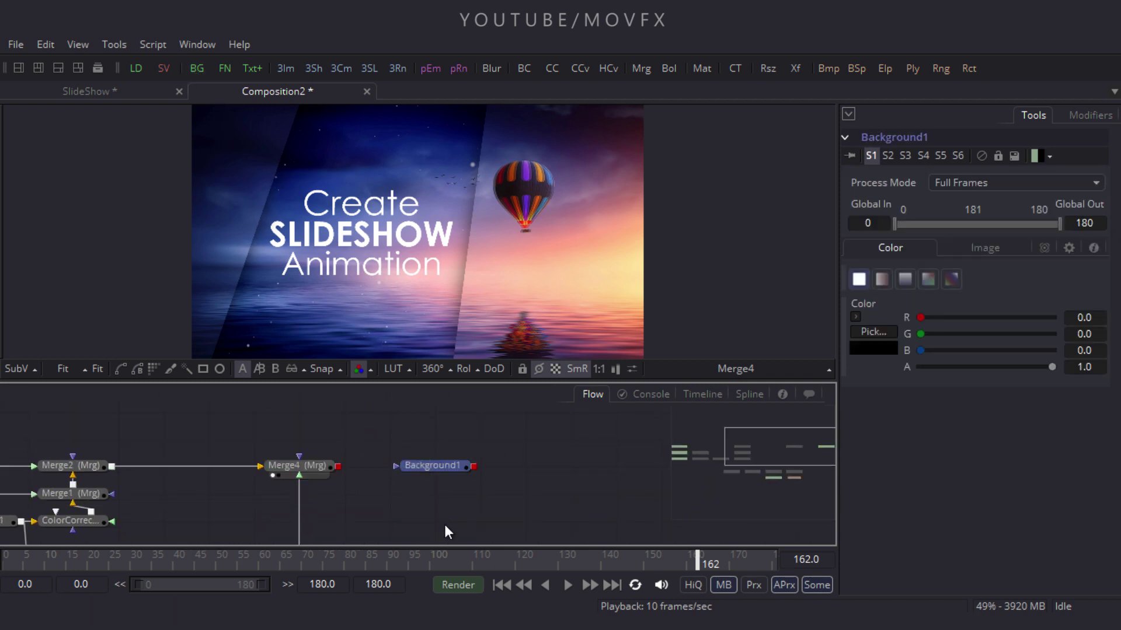
key("F2")
type("A")
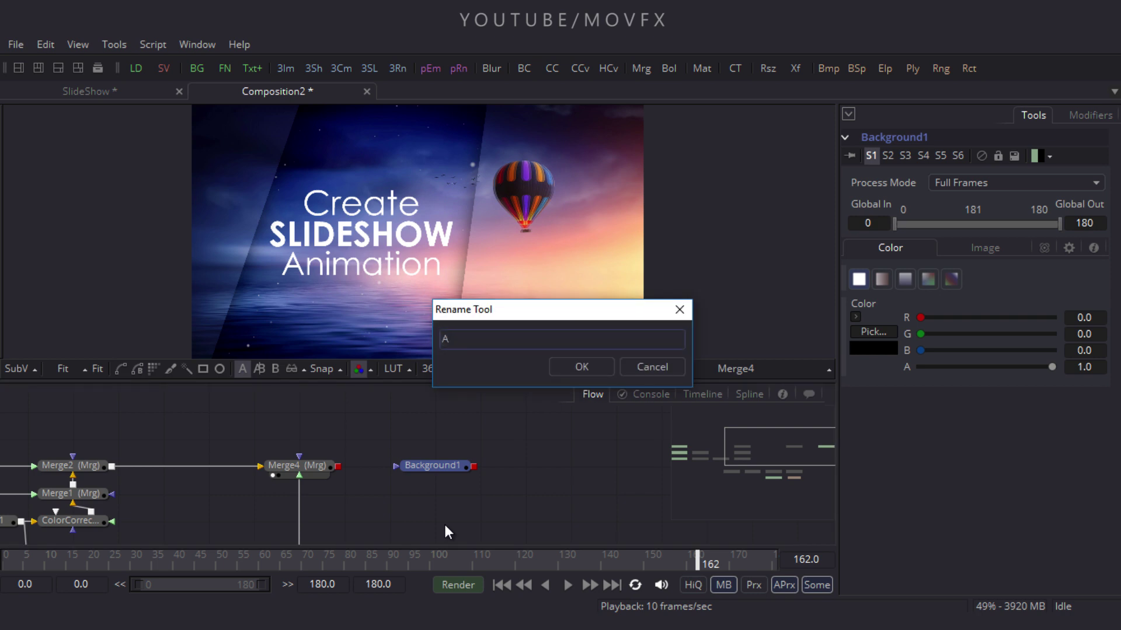
type("scept")
key("Return")
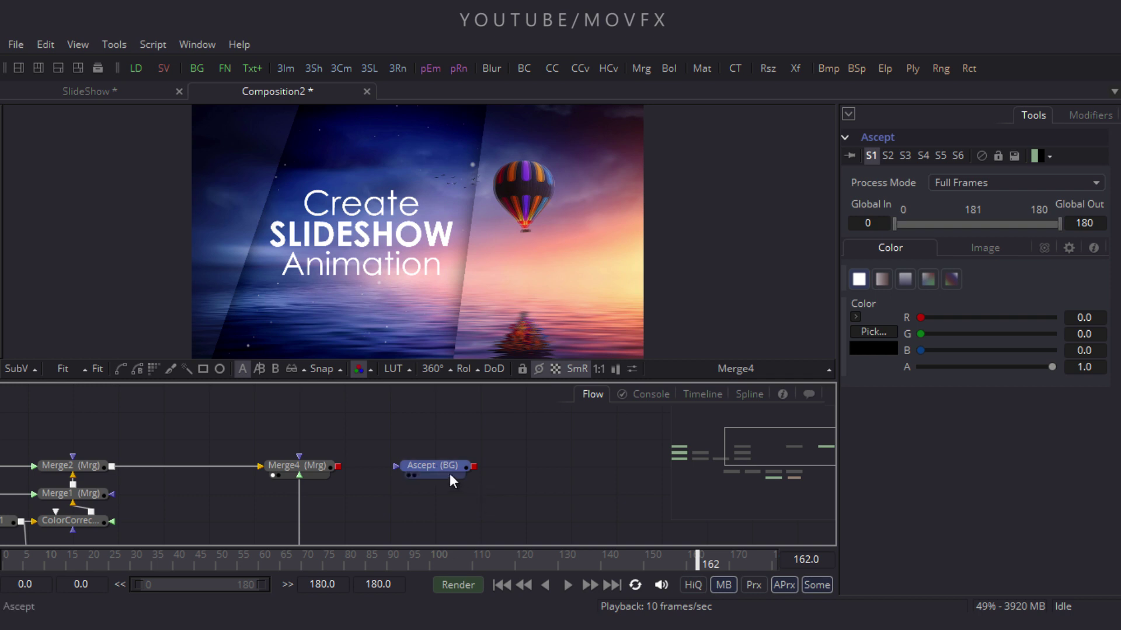
Step: Mask the Ascept background with a centred rectangle about 1.11 wide and 0.82 high, extending past both sides of the frame
left_click(425, 464)
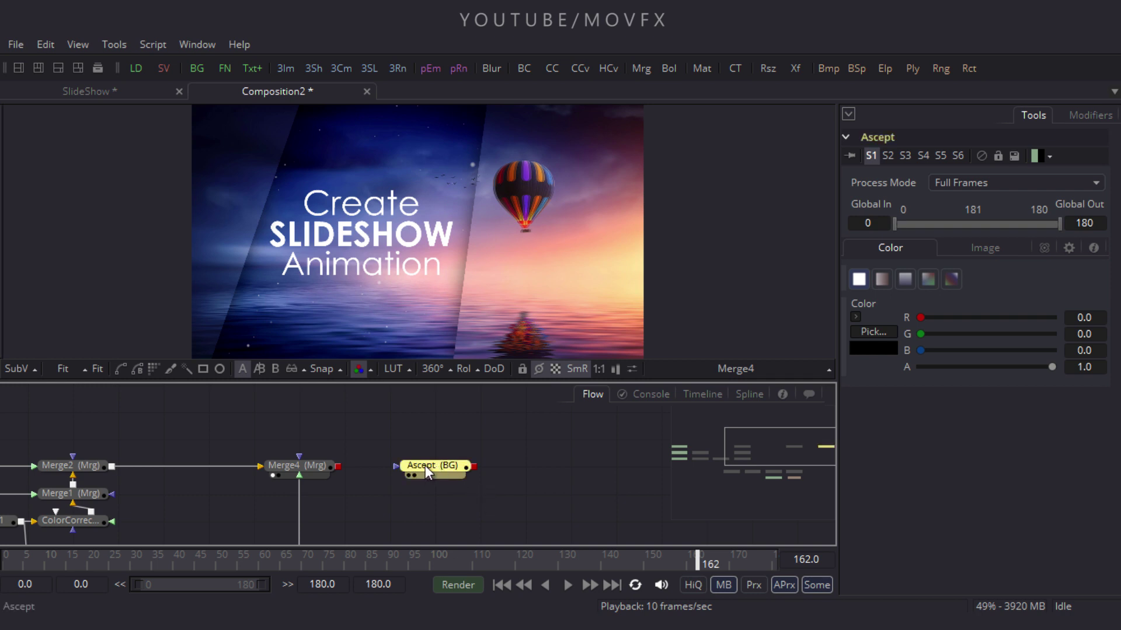
left_click(204, 369)
left_click_drag(528, 212, 666, 219)
left_click_drag(549, 296, 556, 338)
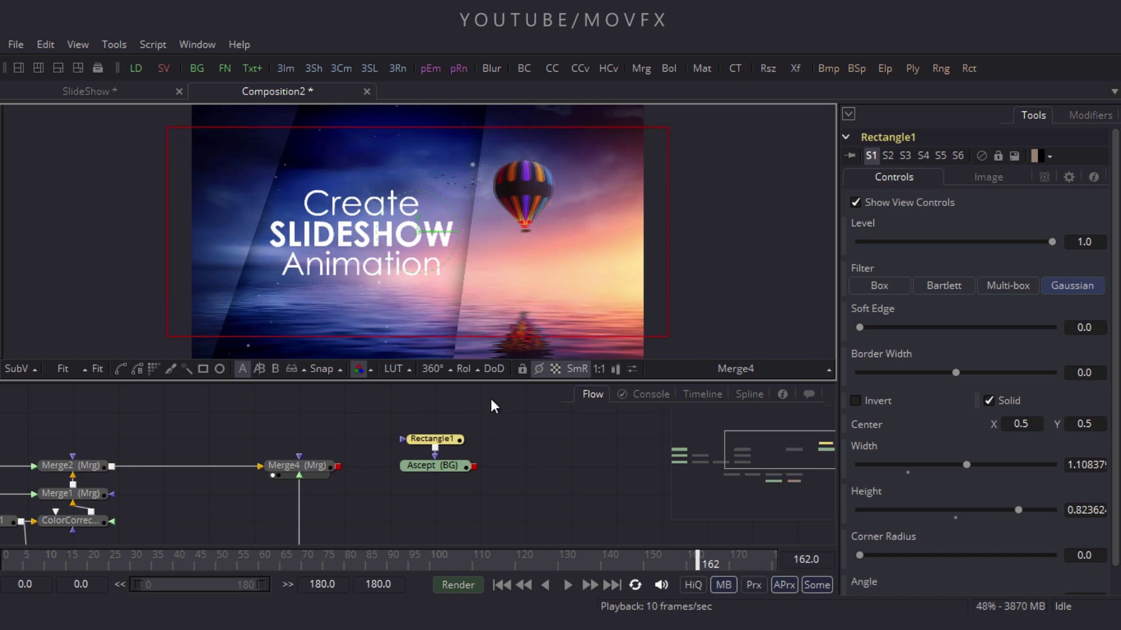
Step: Move Ascept and its mask above Merge4, add a Merge with Merge4 as background and Ascept as foreground, and show it in the viewer
left_click_drag(491, 403, 396, 488)
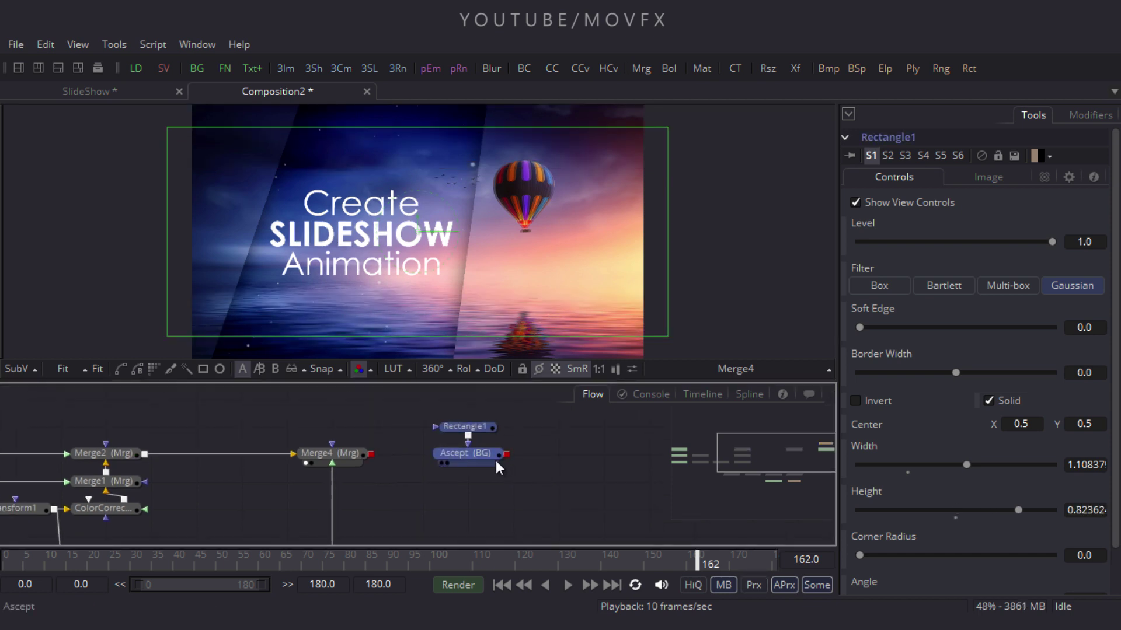
left_click_drag(470, 458, 335, 430)
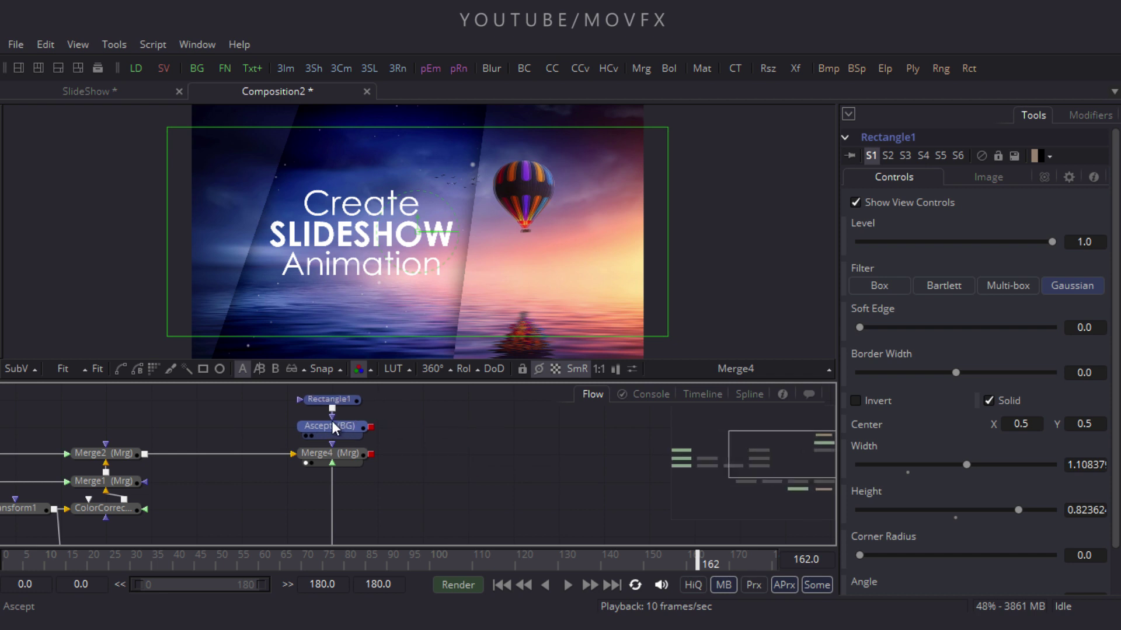
left_click(487, 452)
left_click(640, 68)
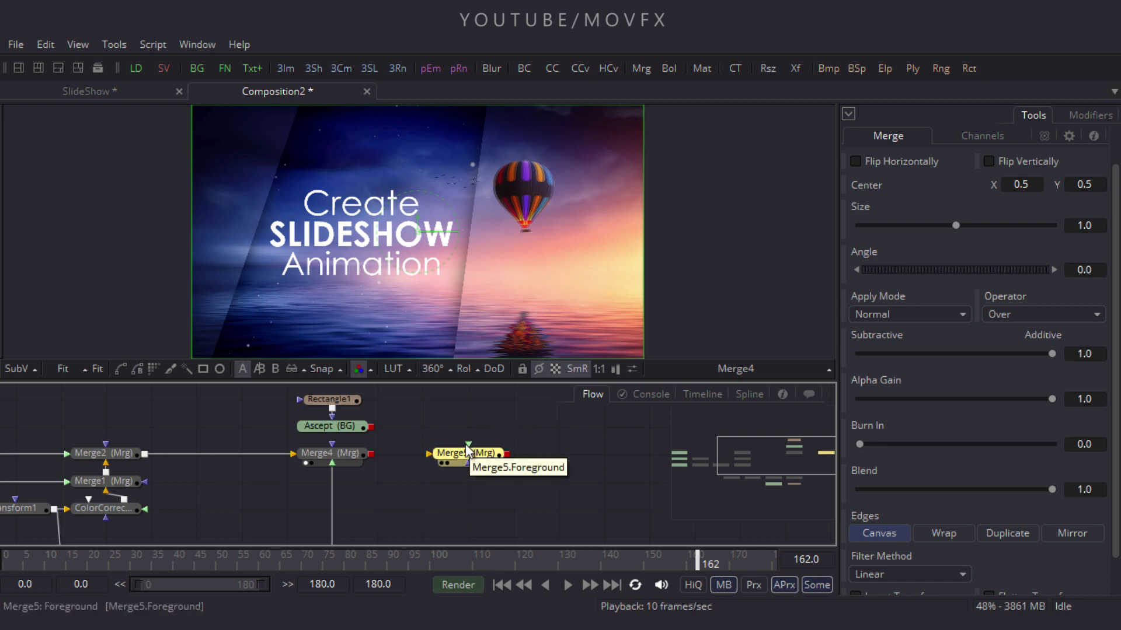
left_click_drag(466, 449, 341, 426)
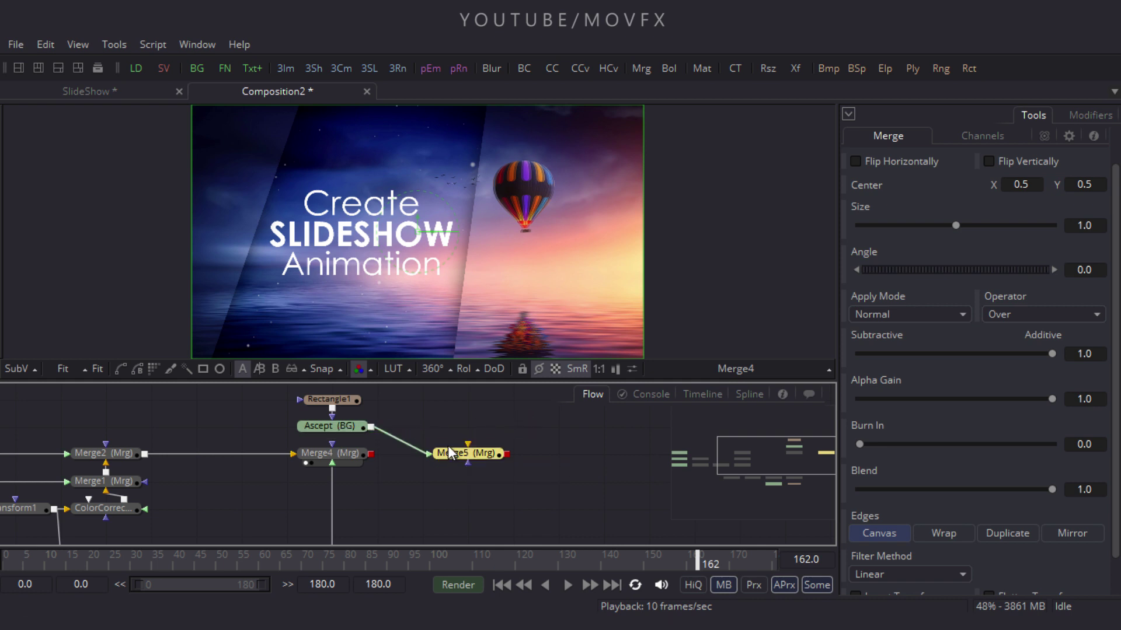
left_click_drag(468, 444, 341, 455)
key("1")
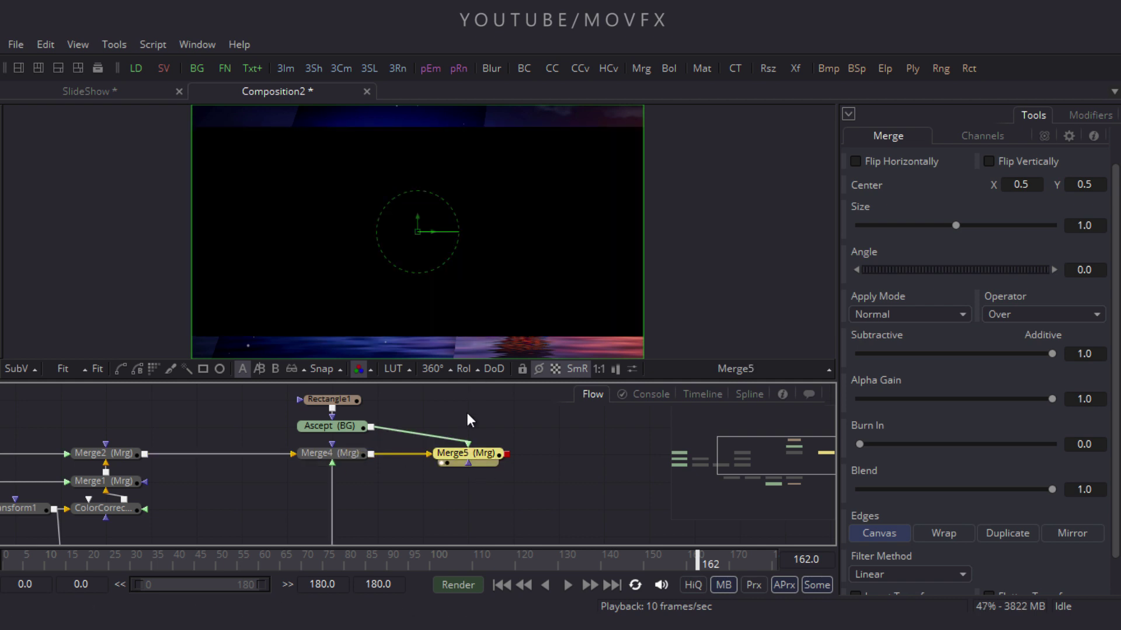
Step: Invert the Rectangle1 mask so that the Ascept background forms black letterbox bars
left_click(341, 399)
scroll(380, 427, "up", 1)
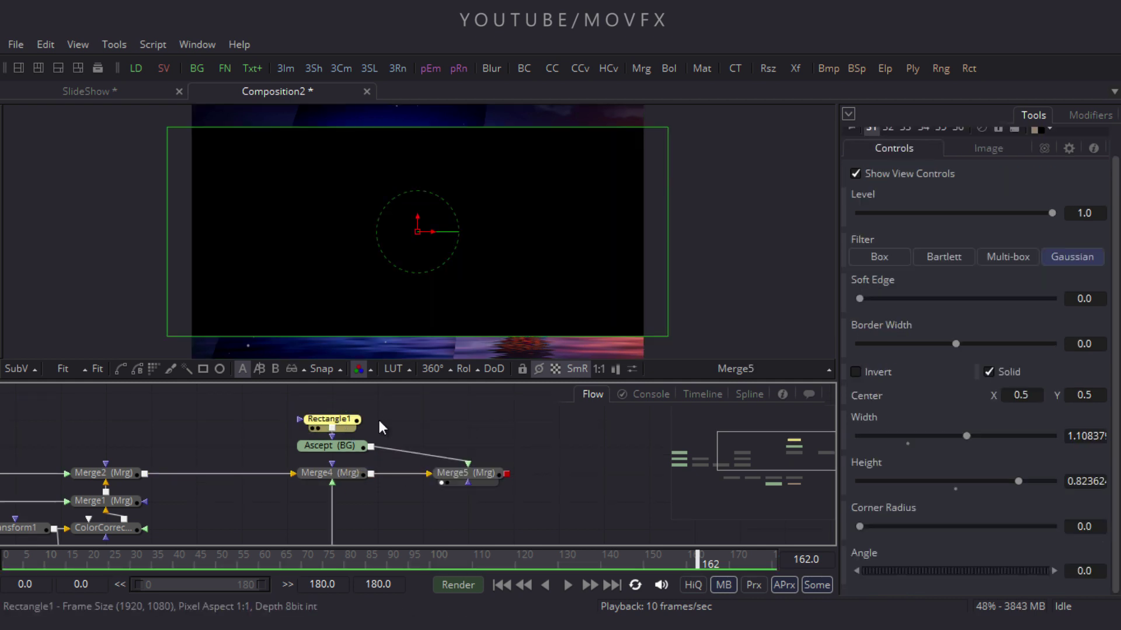
left_click(859, 373)
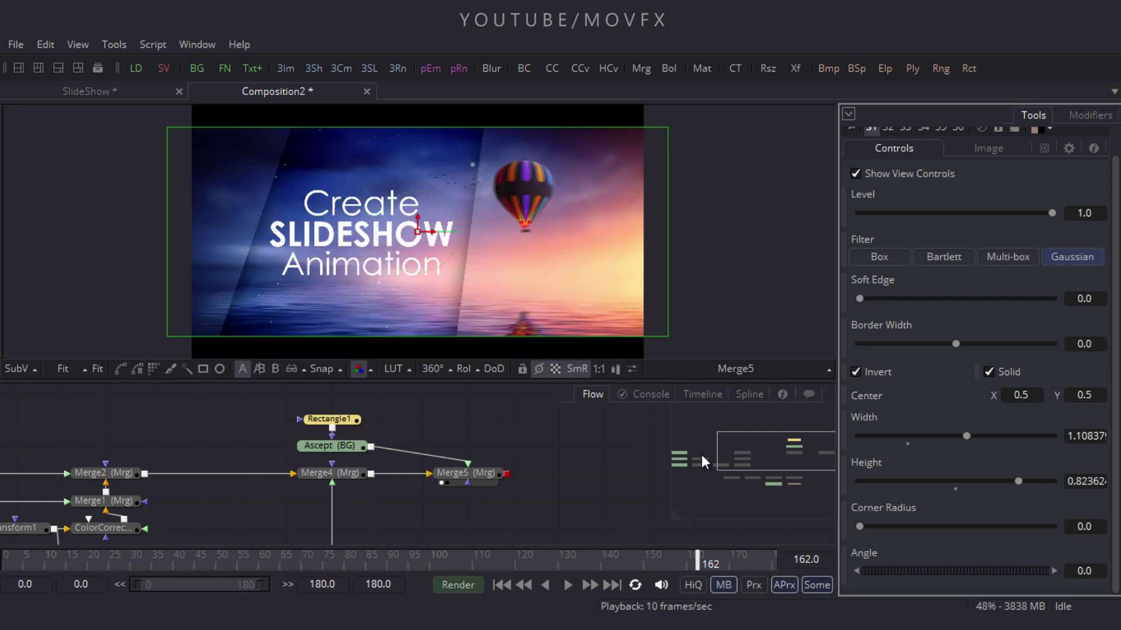
left_click(531, 444)
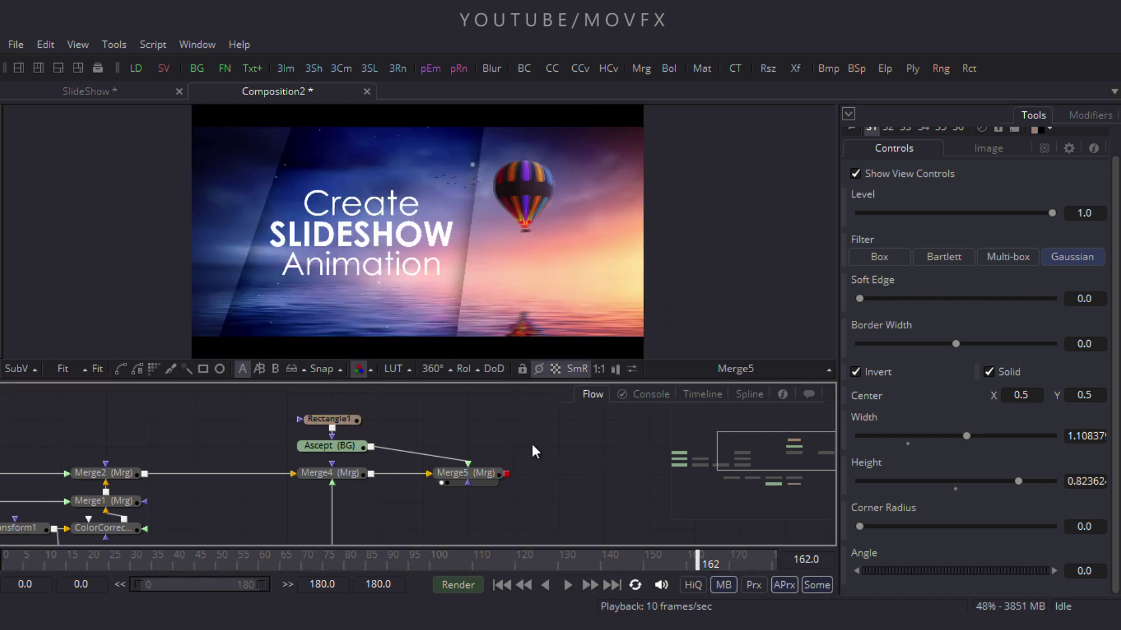
Step: Open the Spline editor full screen, display only Polygon1's polyline curve and fit it to the view
left_click_drag(569, 496, 521, 326)
left_click_drag(527, 417, 575, 429)
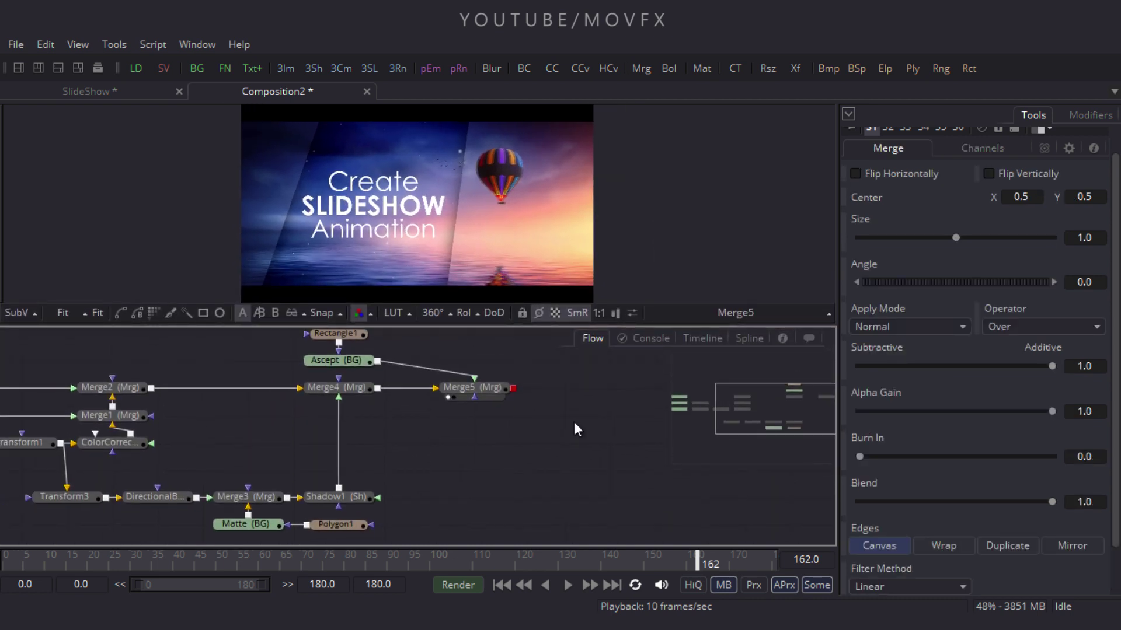
left_click(748, 337)
key("F4")
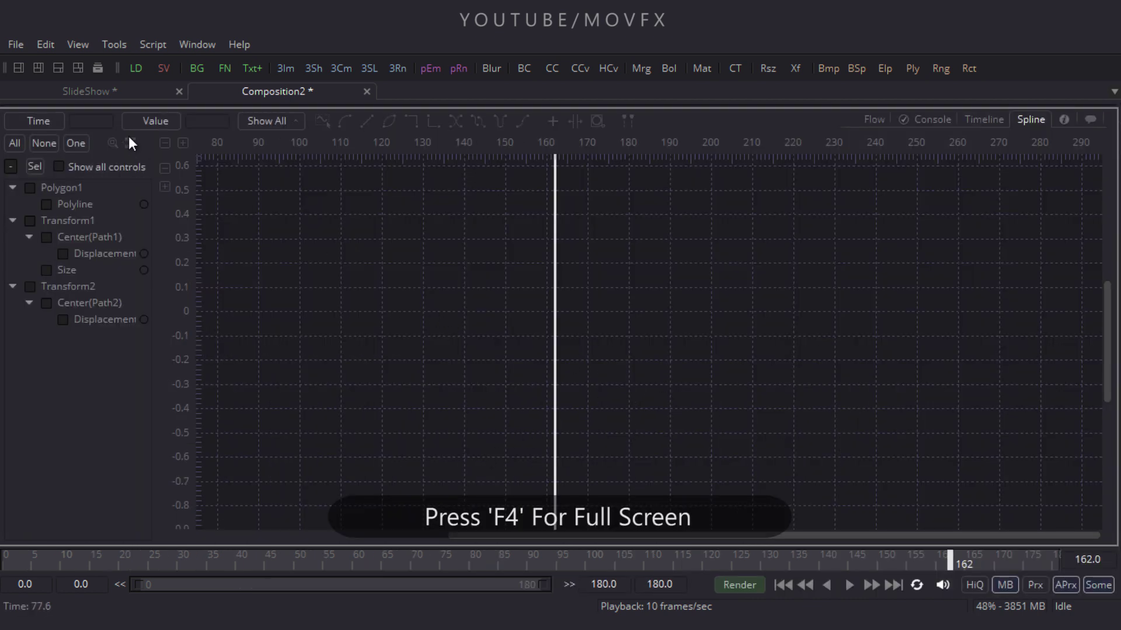
left_click(80, 144)
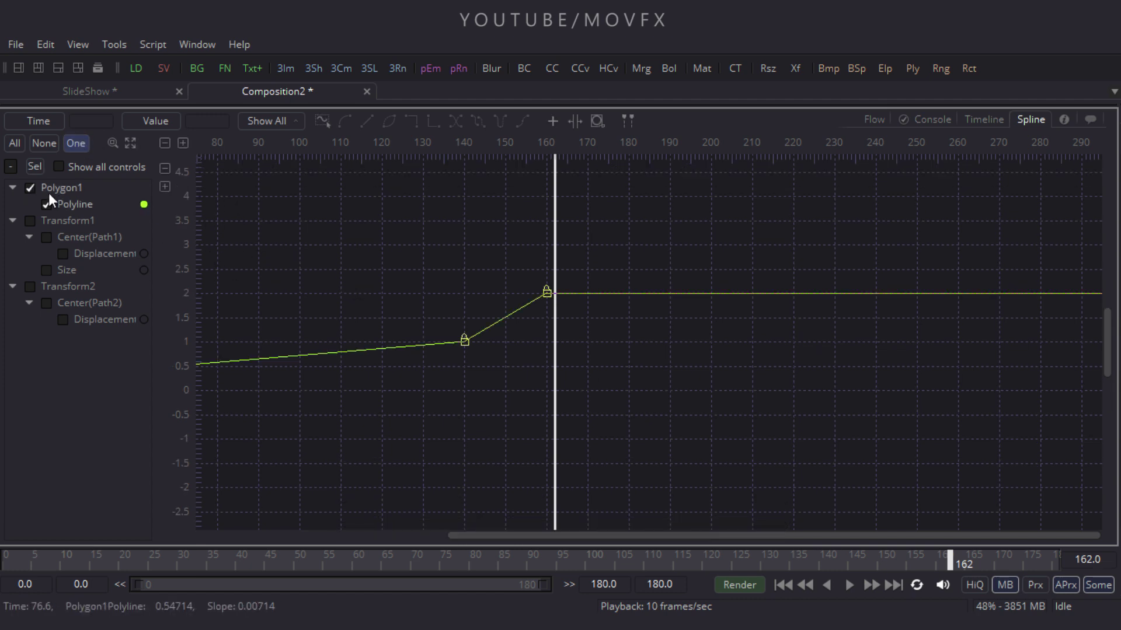
left_click(134, 149)
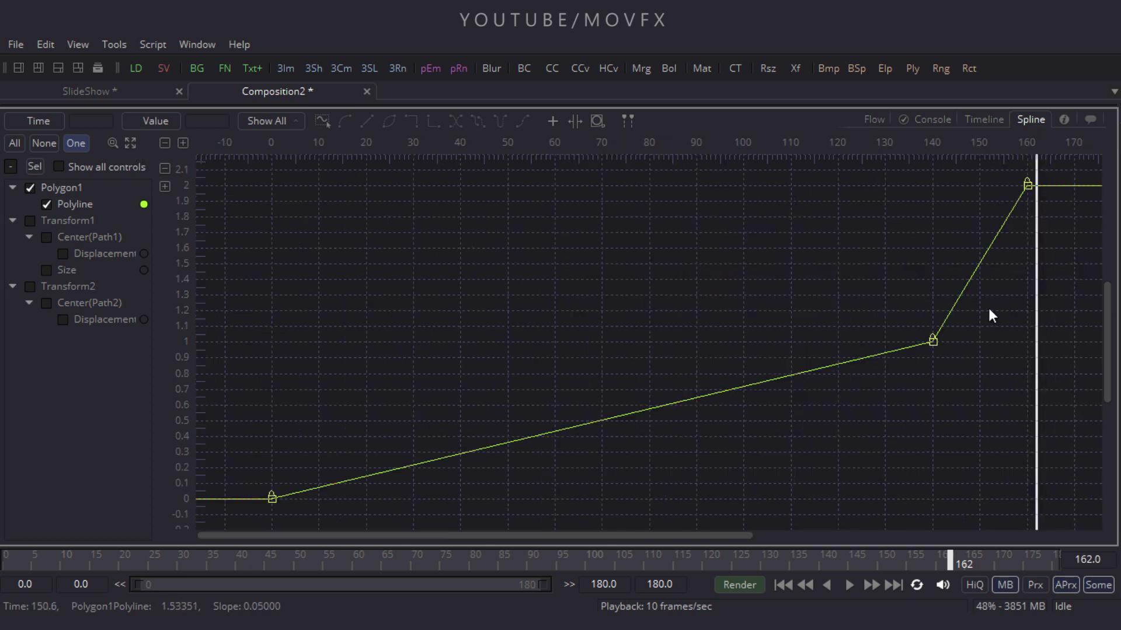
Step: Delete the keyframe at frame 140 from Polygon1's polyline curve
left_click_drag(1036, 315, 978, 358)
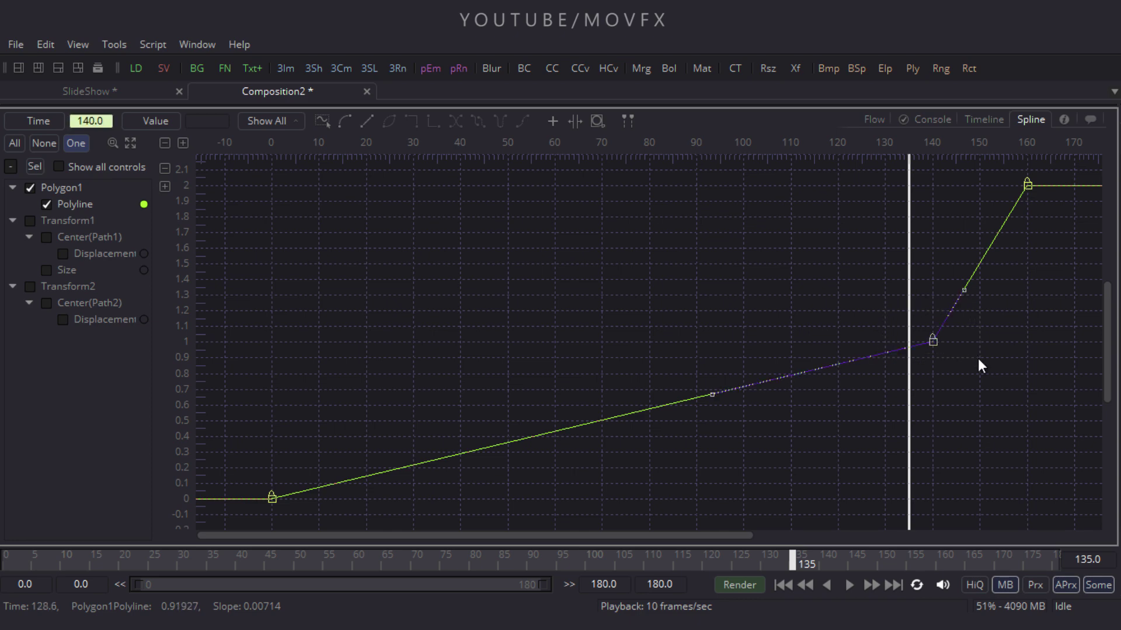
key("Delete")
left_click_drag(756, 346, 770, 299)
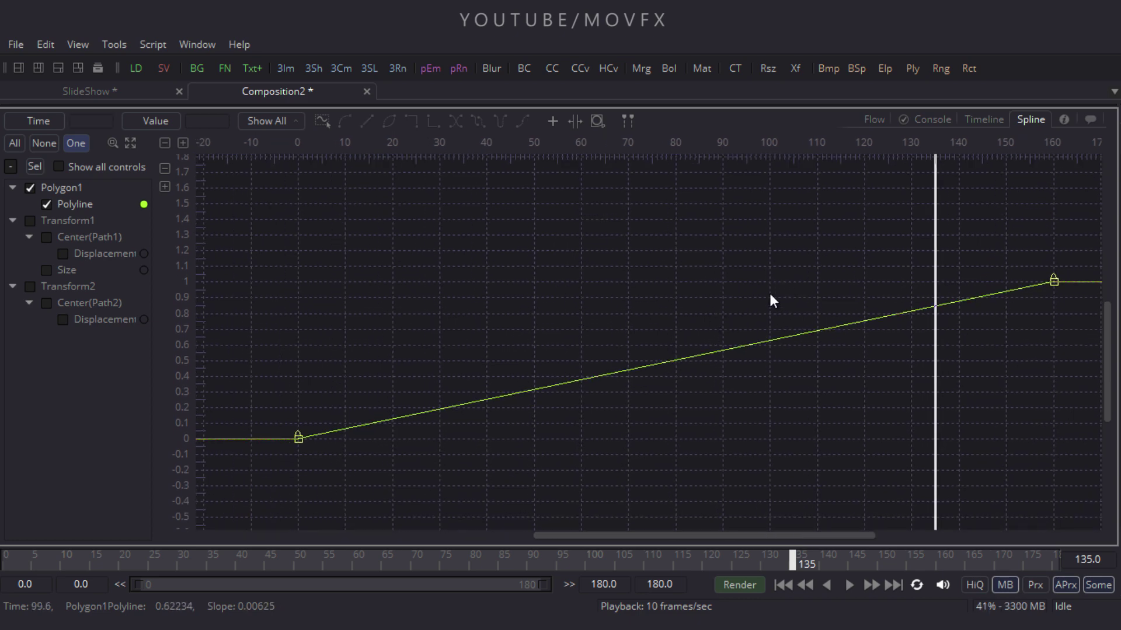
Step: Flatten both keyframes of Polygon1's polyline curve and extend the frame 160 keyframe's handle horizontally back to frame 0
left_click_drag(938, 341, 241, 385)
left_click_drag(460, 368, 492, 344)
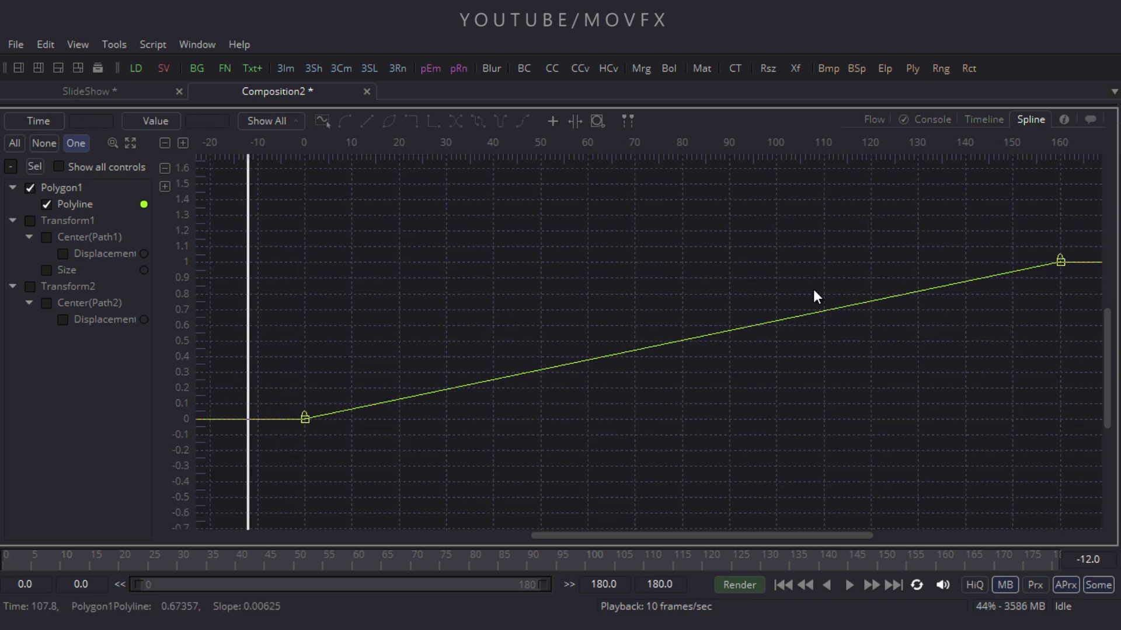
left_click_drag(1000, 325, 274, 485)
key("f")
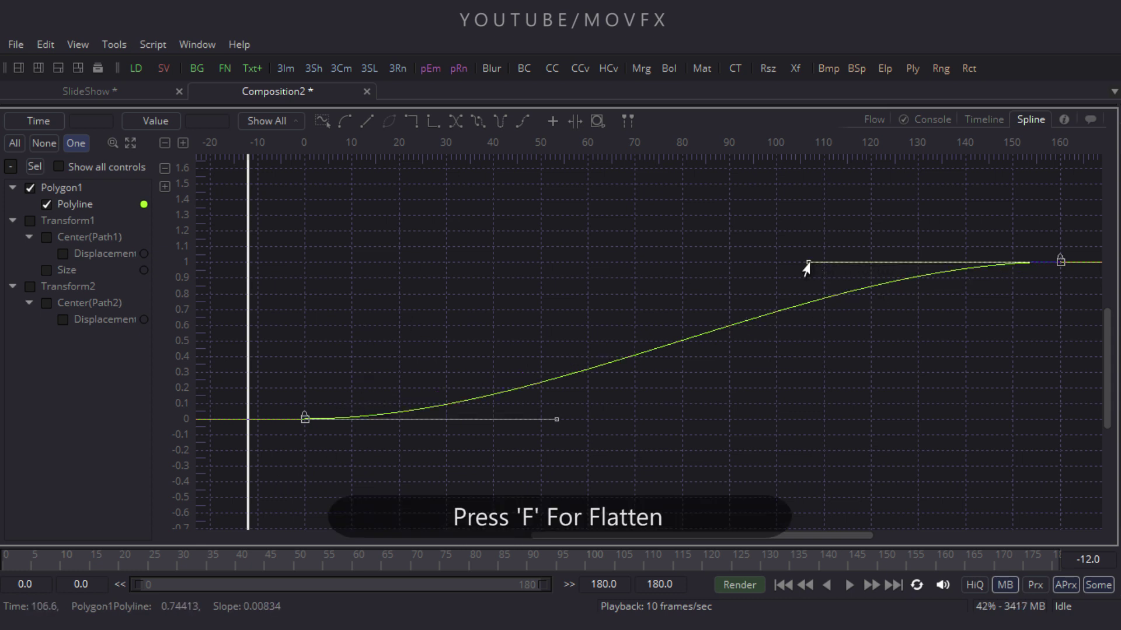
left_click_drag(806, 268, 302, 269)
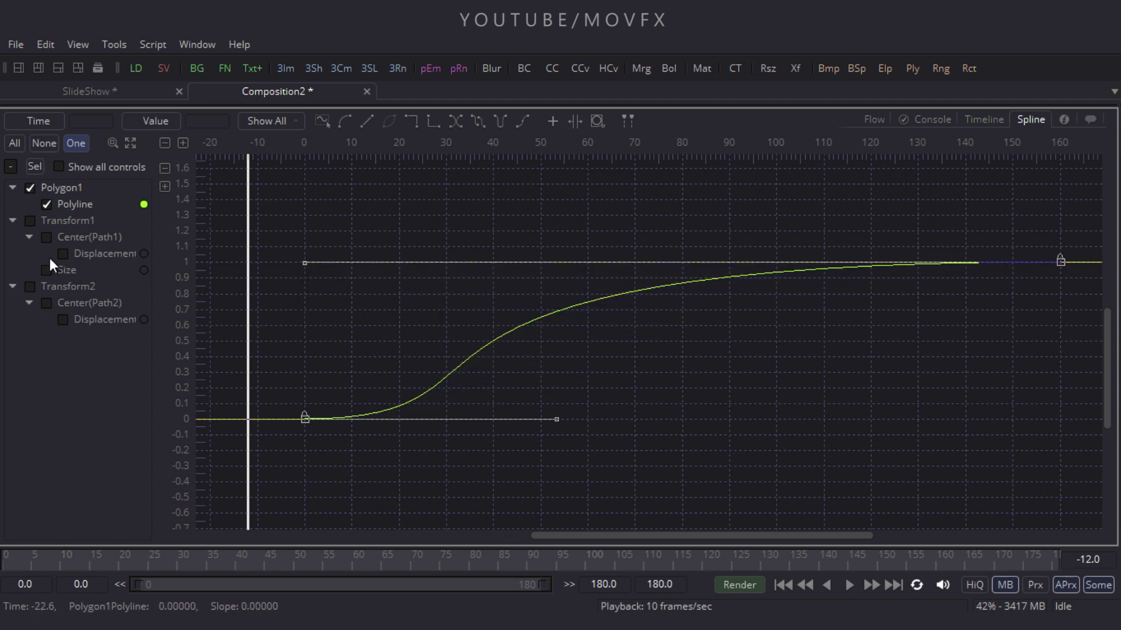
Step: Flatten both keyframes of Transform1's displacement curve and extend the frame 160 keyframe's handle horizontally back to frame 0
left_click(30, 221)
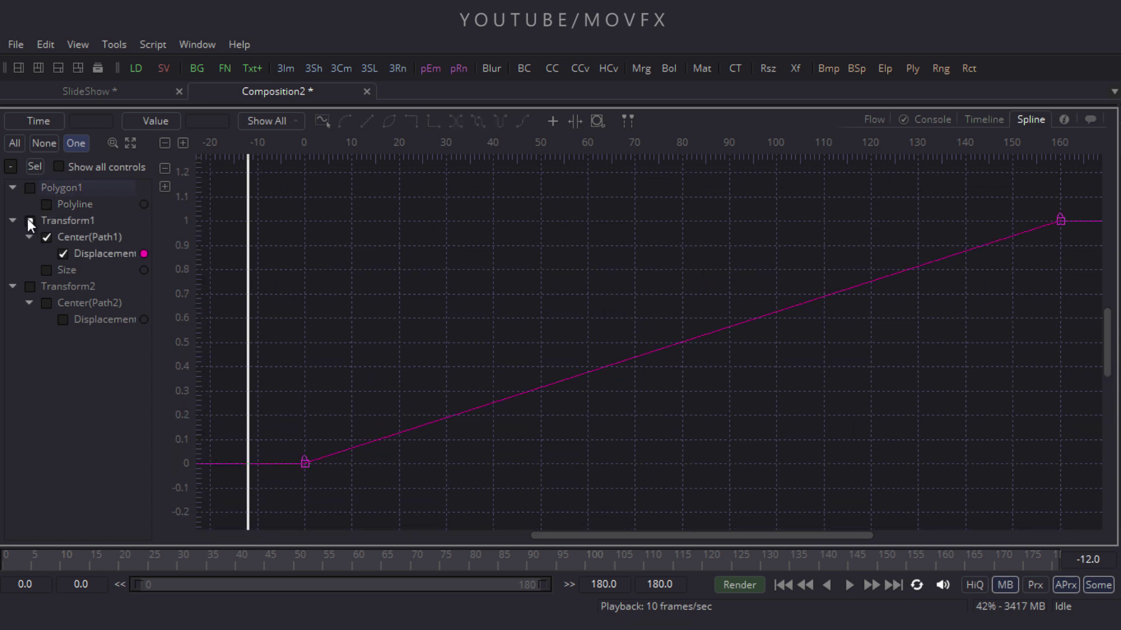
left_click_drag(1081, 197, 292, 494)
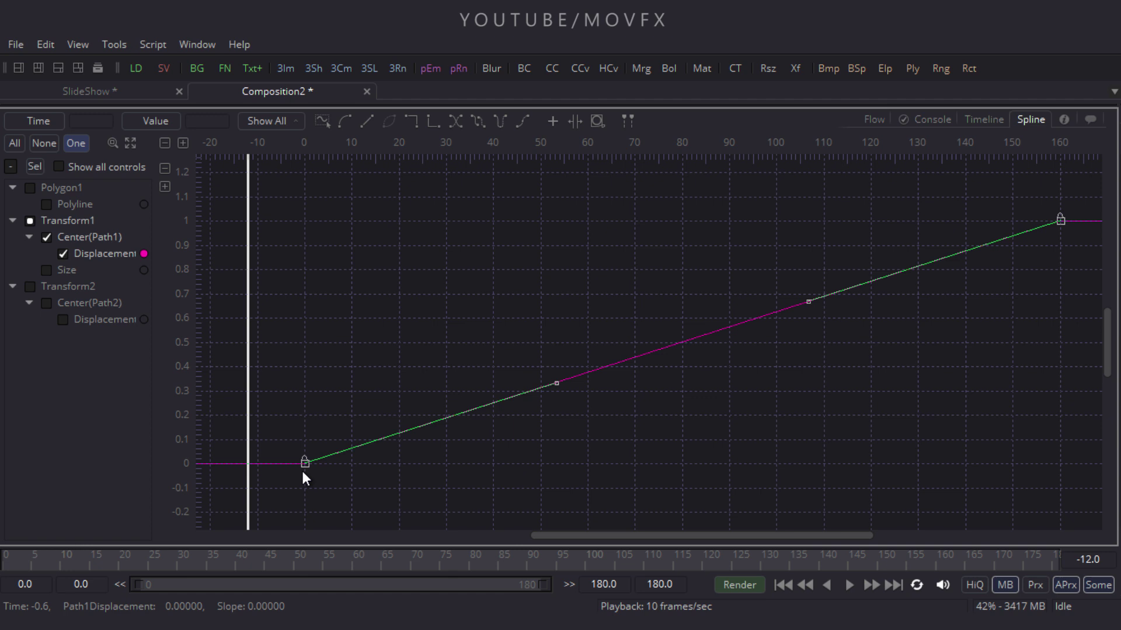
key("s")
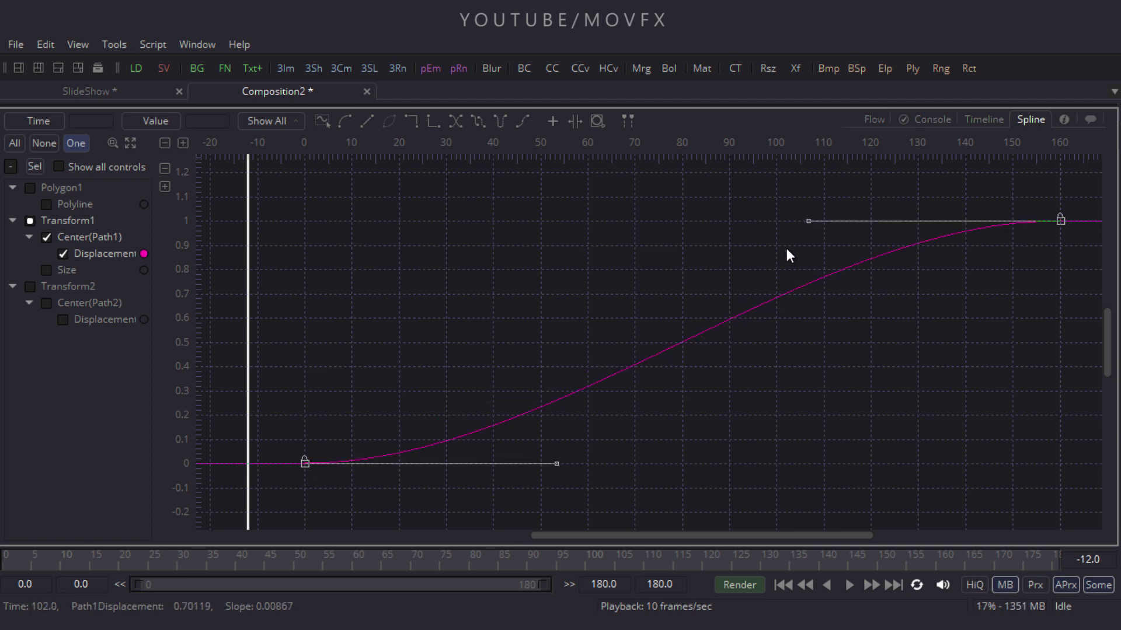
left_click_drag(806, 227, 304, 229)
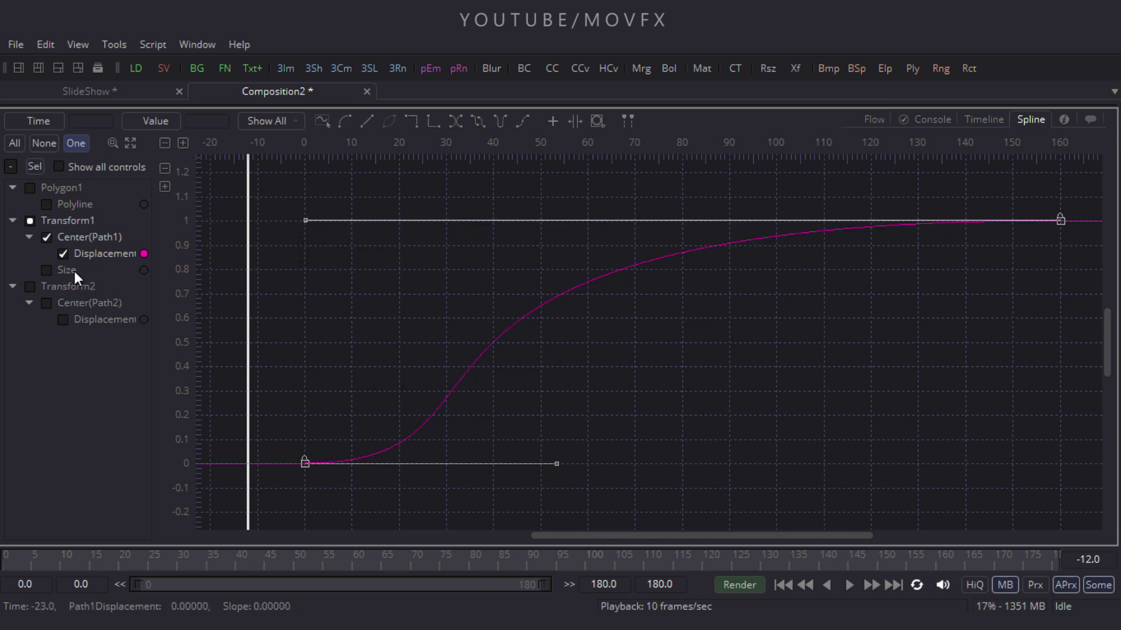
Step: Display only Transform1's Size curve, flatten both its keyframes and extend the frame 160 keyframe's handle horizontally back to frame 0
left_click(47, 270)
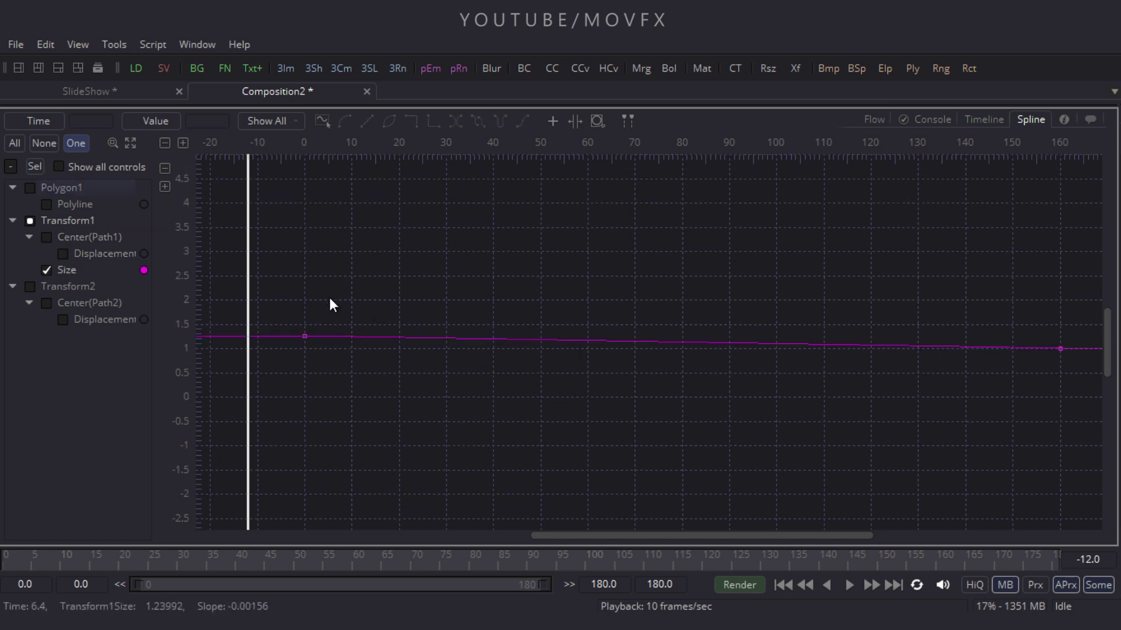
left_click(129, 145)
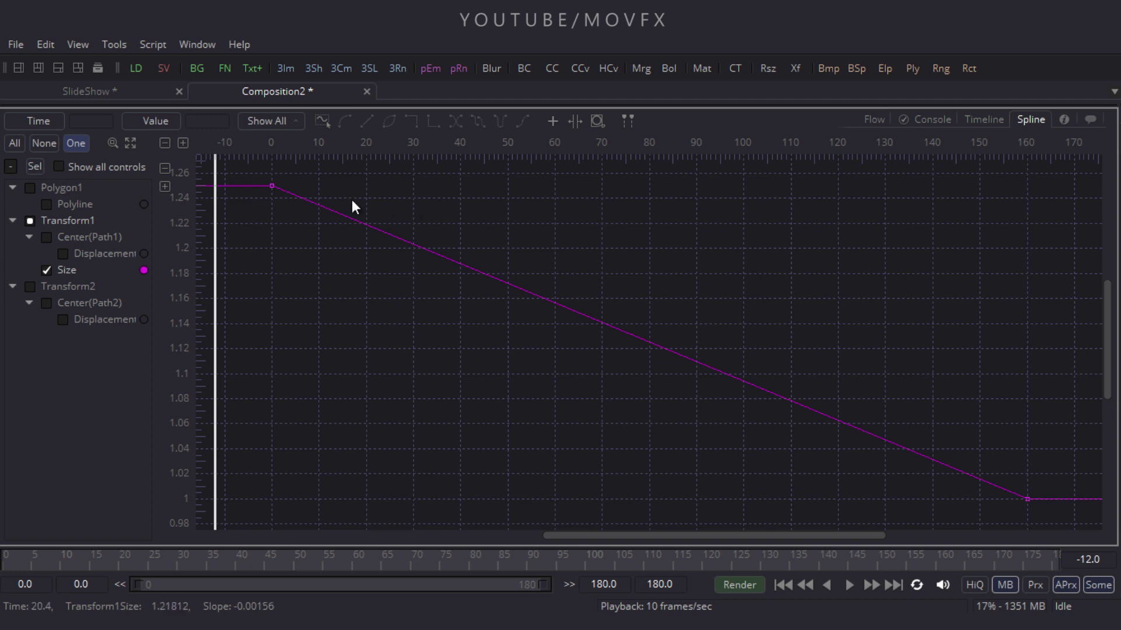
left_click_drag(260, 181, 275, 190)
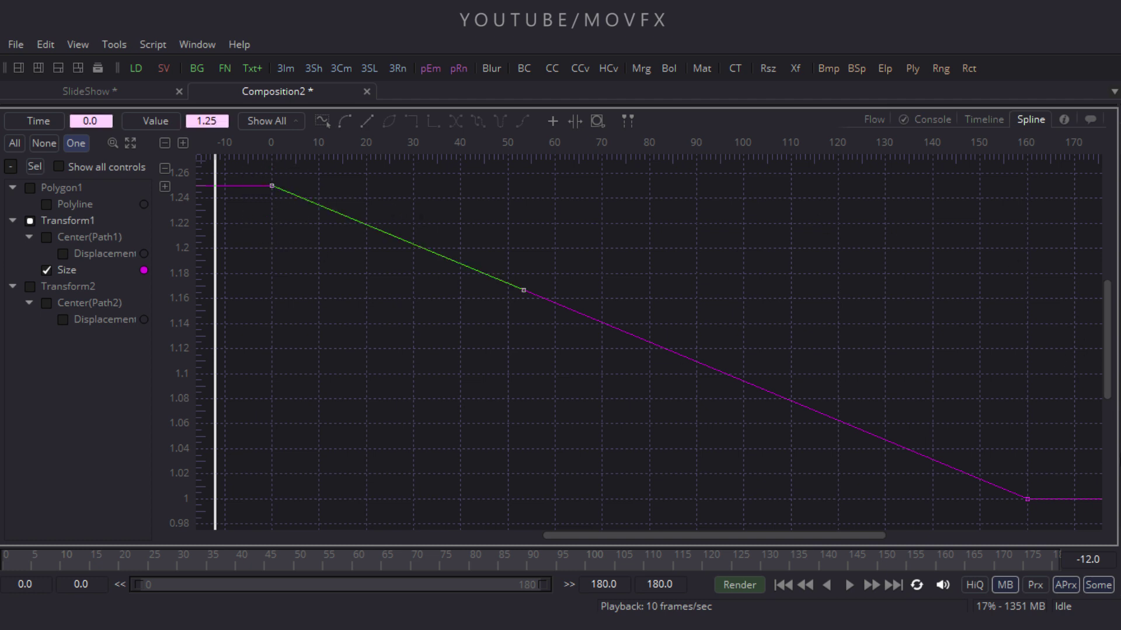
left_click_drag(1010, 458, 1040, 517)
key("shift+s")
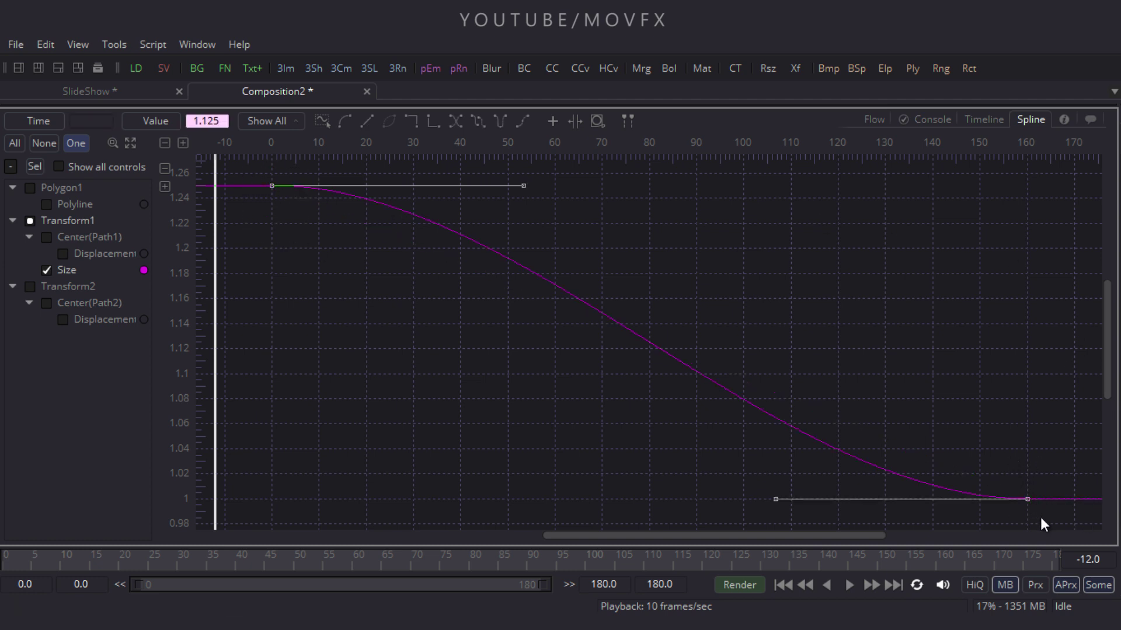
left_click_drag(948, 428, 962, 385)
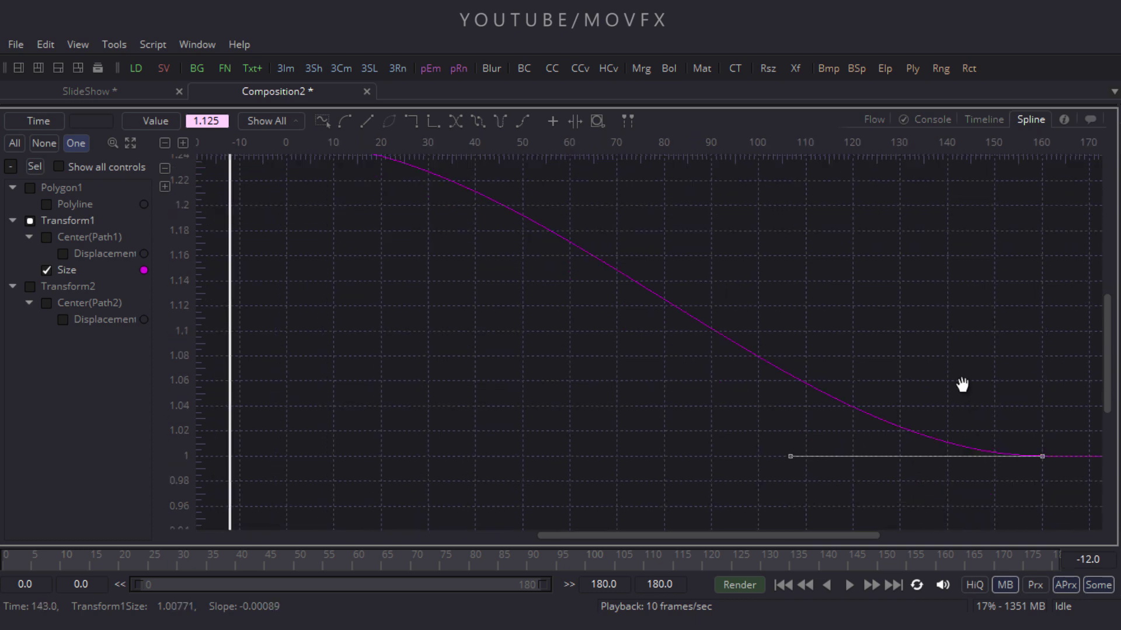
left_click_drag(788, 461, 322, 499)
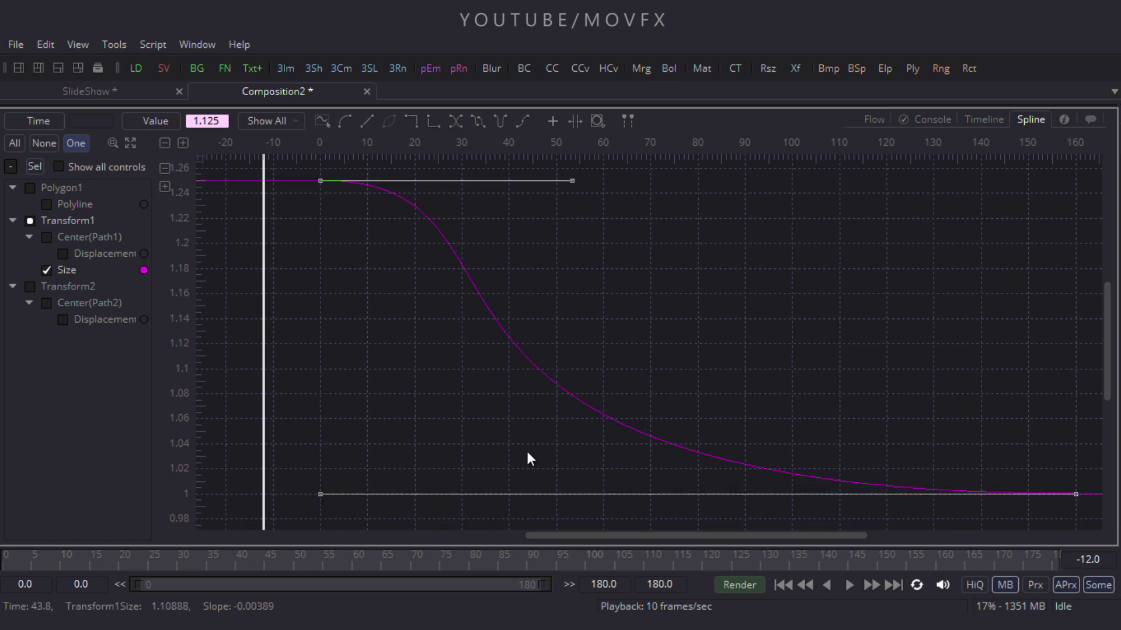
Step: Flatten both keyframes of Transform2's displacement curve and extend the frame 160 keyframe's handle horizontally back to frame 0
left_click(31, 286)
left_click_drag(1090, 197, 303, 489)
key("s")
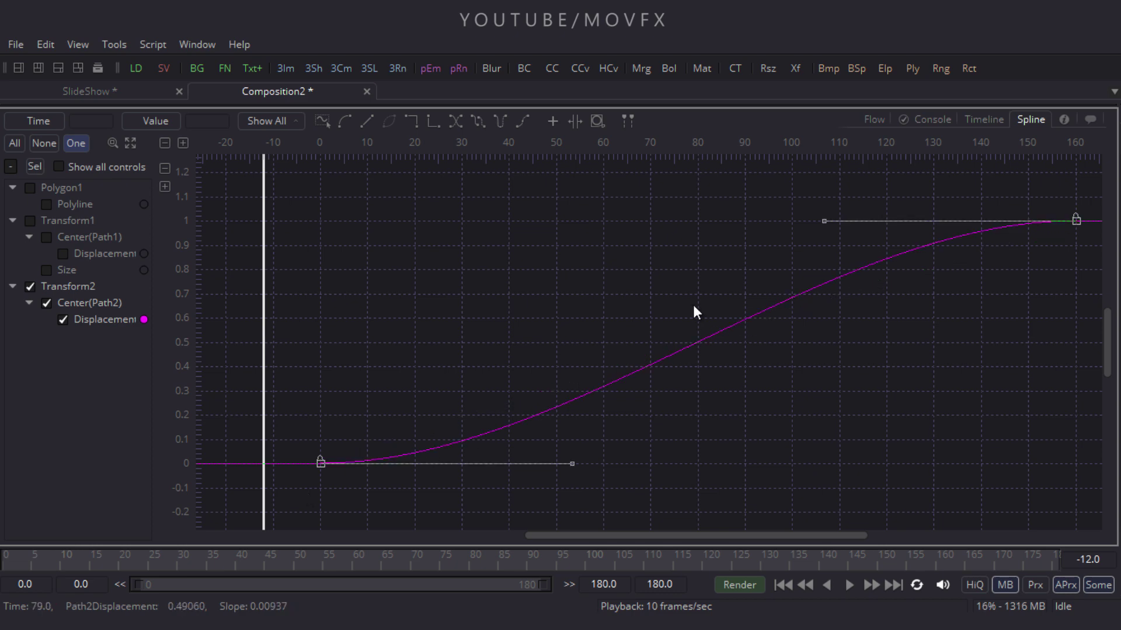
left_click_drag(820, 226, 632, 226)
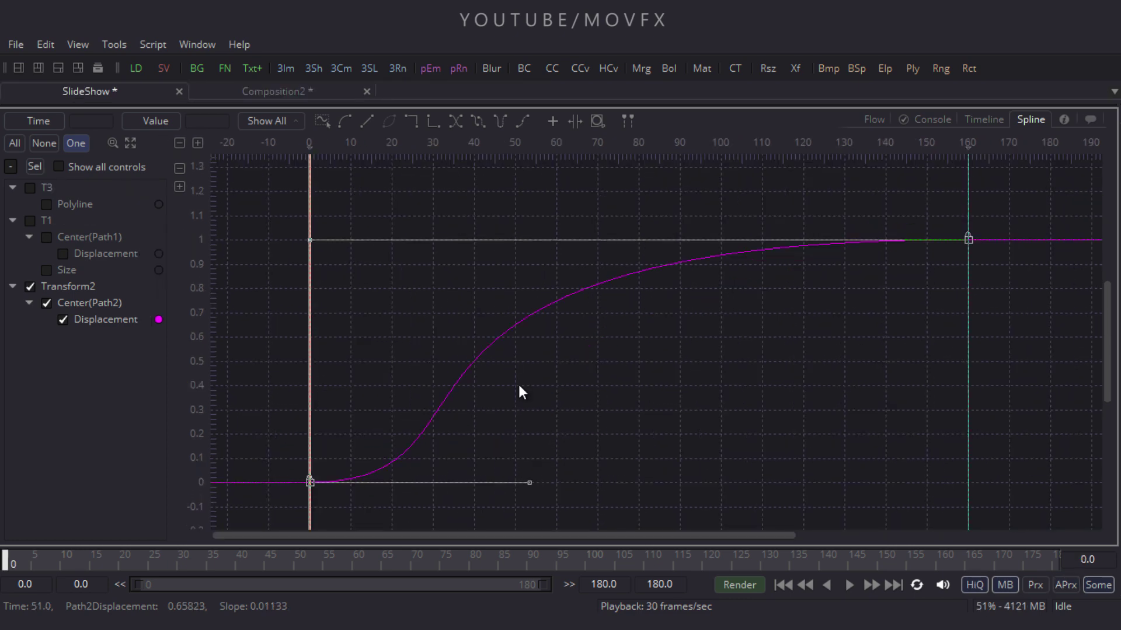
Step: Leave the full-screen Spline editor for the node flow, enlarge the viewer and play the SlideShow composition from frame 0
key("F4")
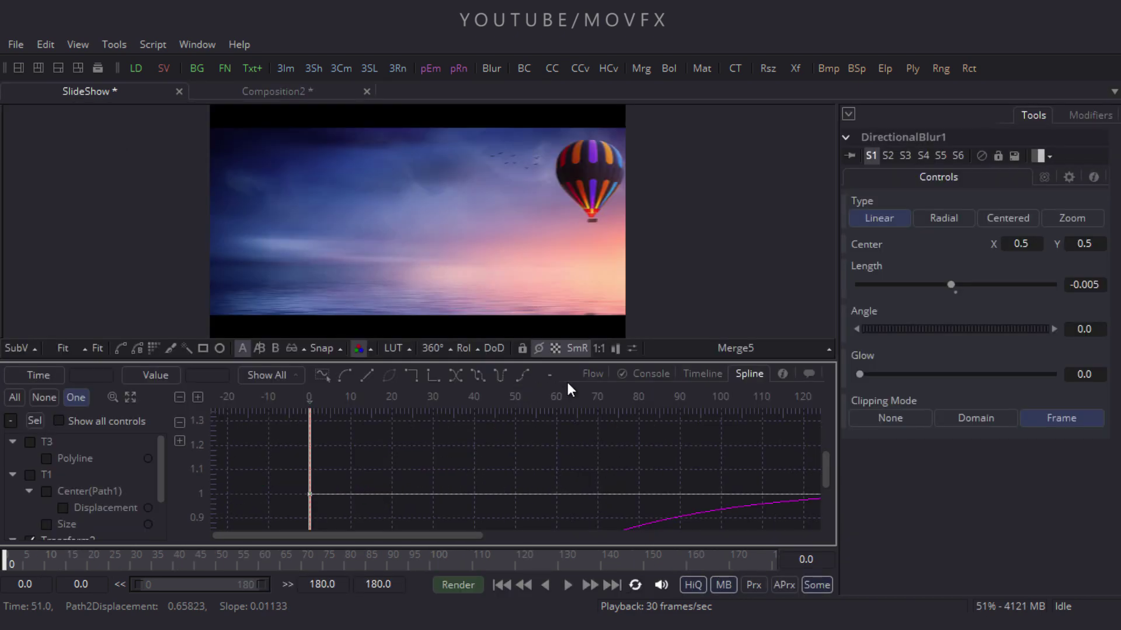
left_click(599, 373)
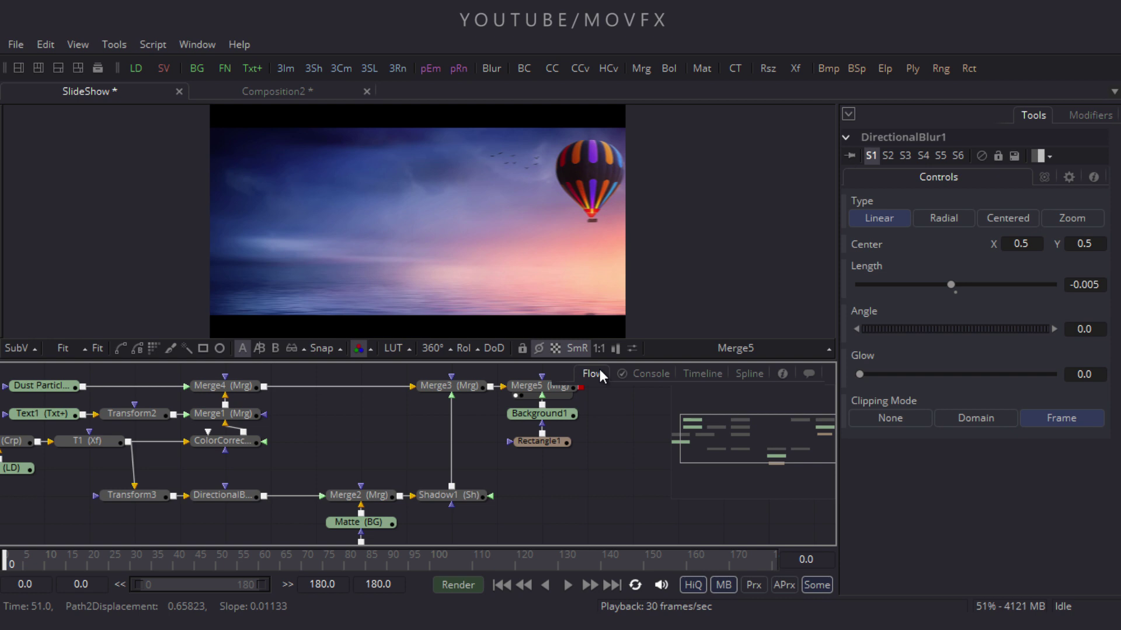
left_click_drag(431, 360, 415, 533)
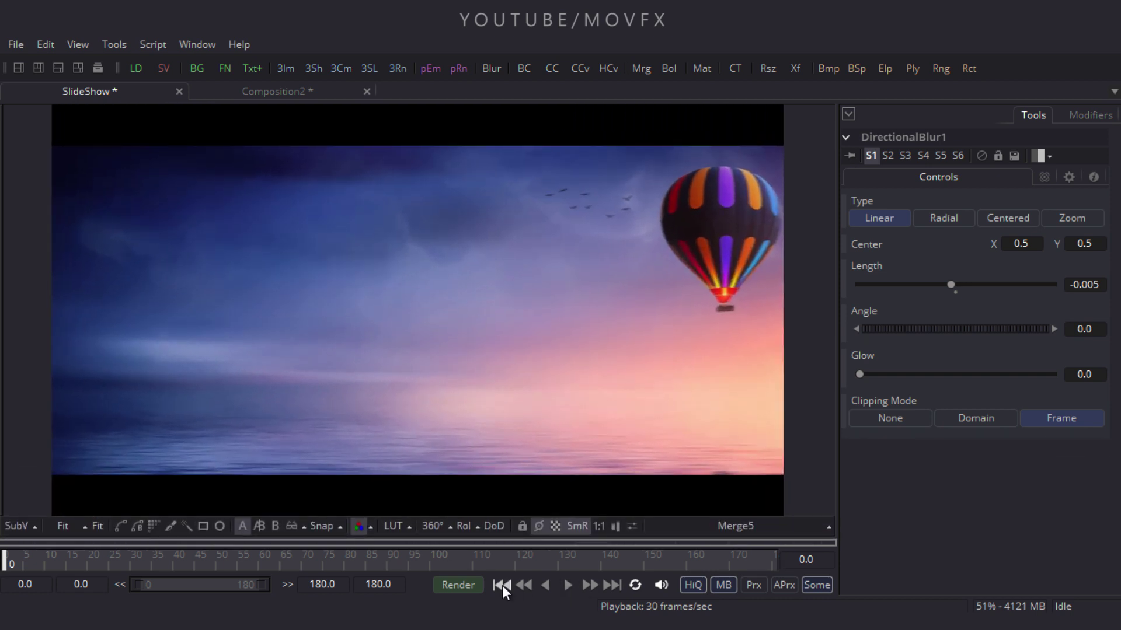
left_click(566, 585)
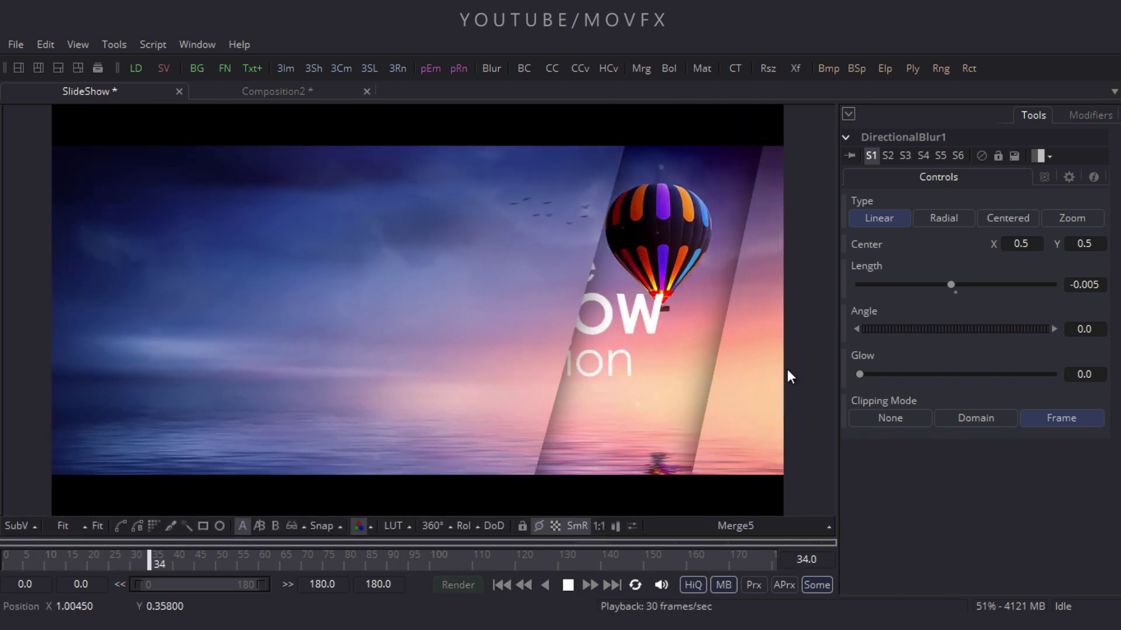